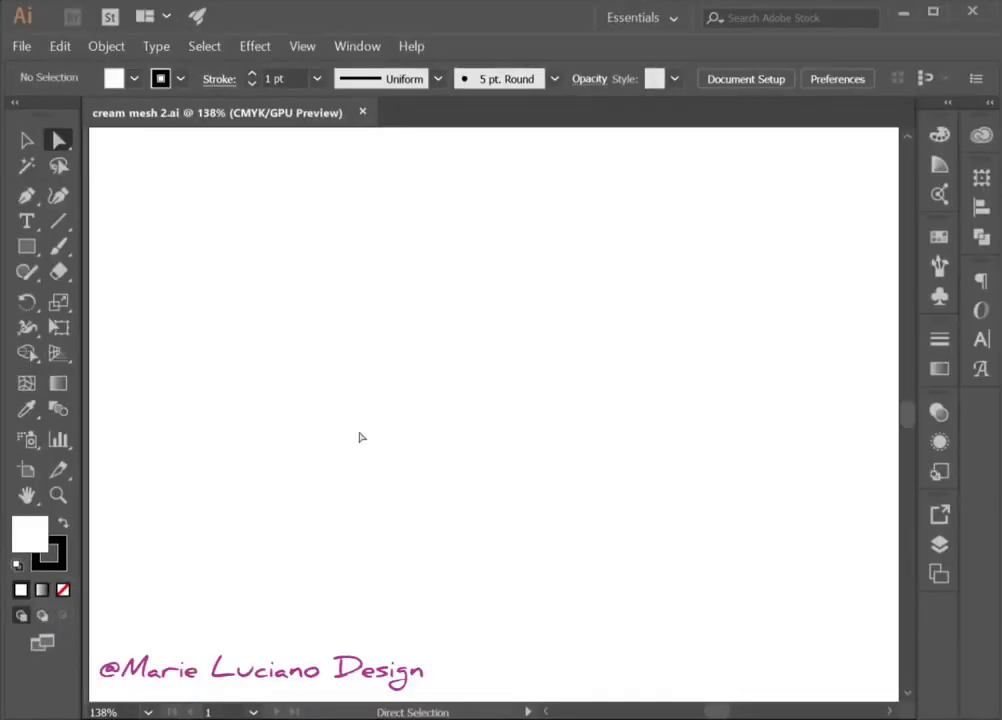
Step: Draw a base rectangle, then copy it above and stretch the copy taller into the tube body
key(m)
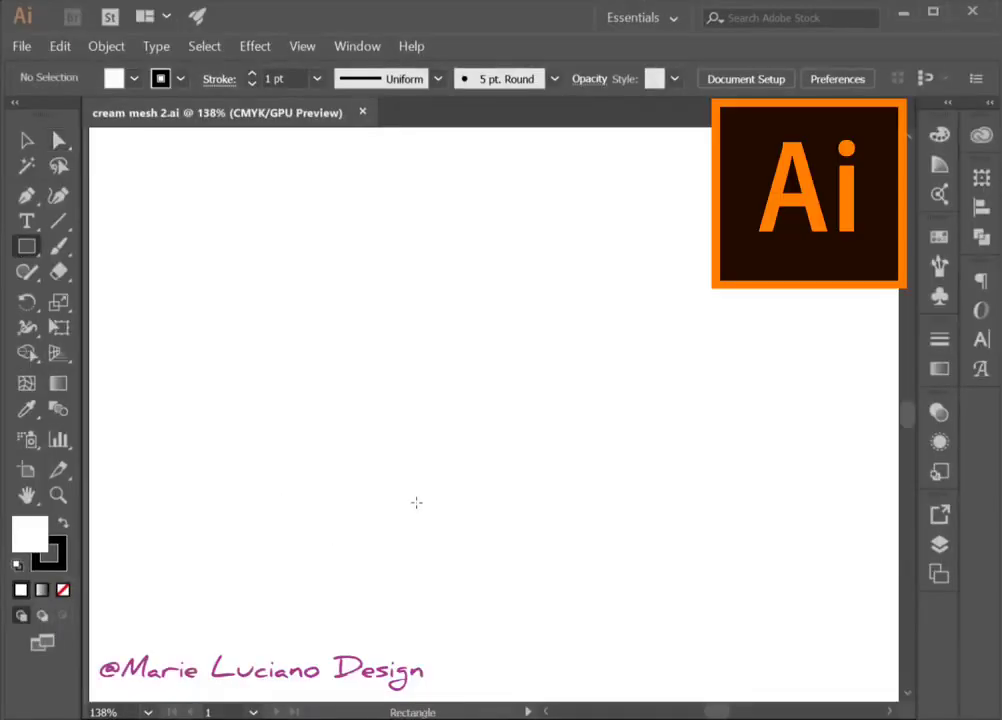
drag(426, 521, 552, 590)
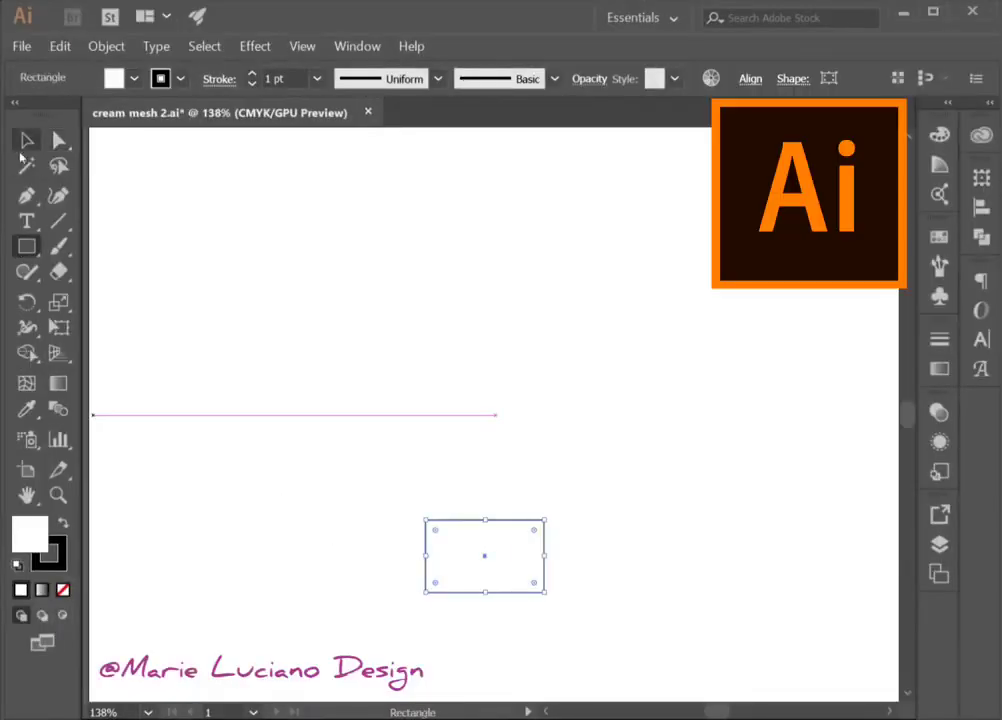
key(v)
mouse_move(543, 521)
mouse_down()
mouse_move(543, 449)
mouse_move(492, 427)
mouse_move(485, 282)
mouse_up()
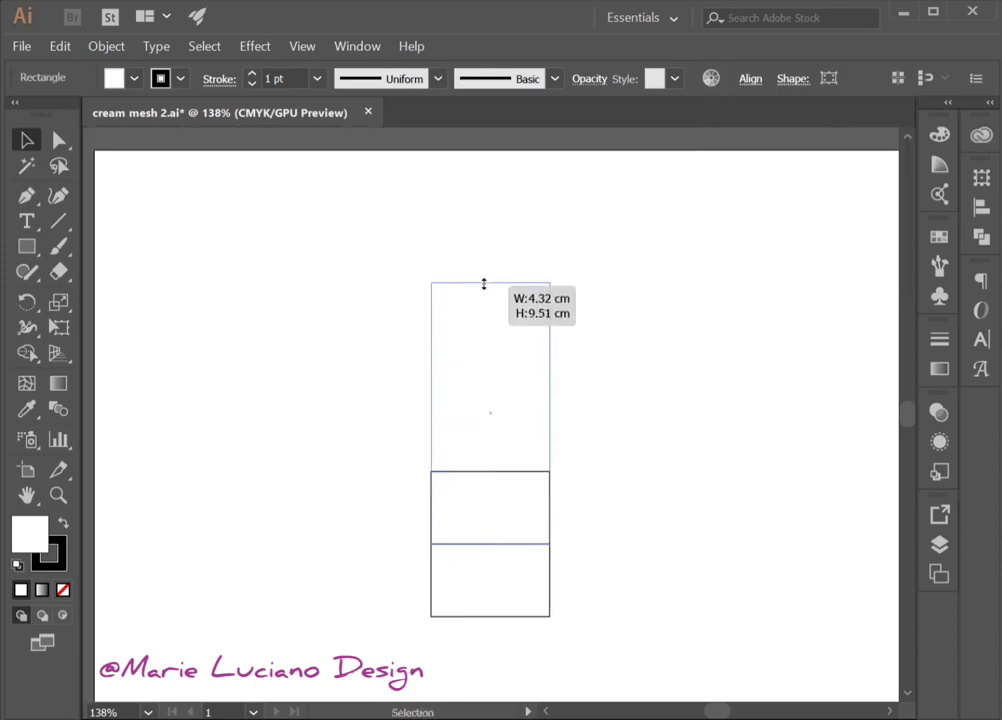
drag(324, 324, 559, 680)
Step: Scale the body's top corners wider so the tube tapers toward the base
key(a)
click(298, 298)
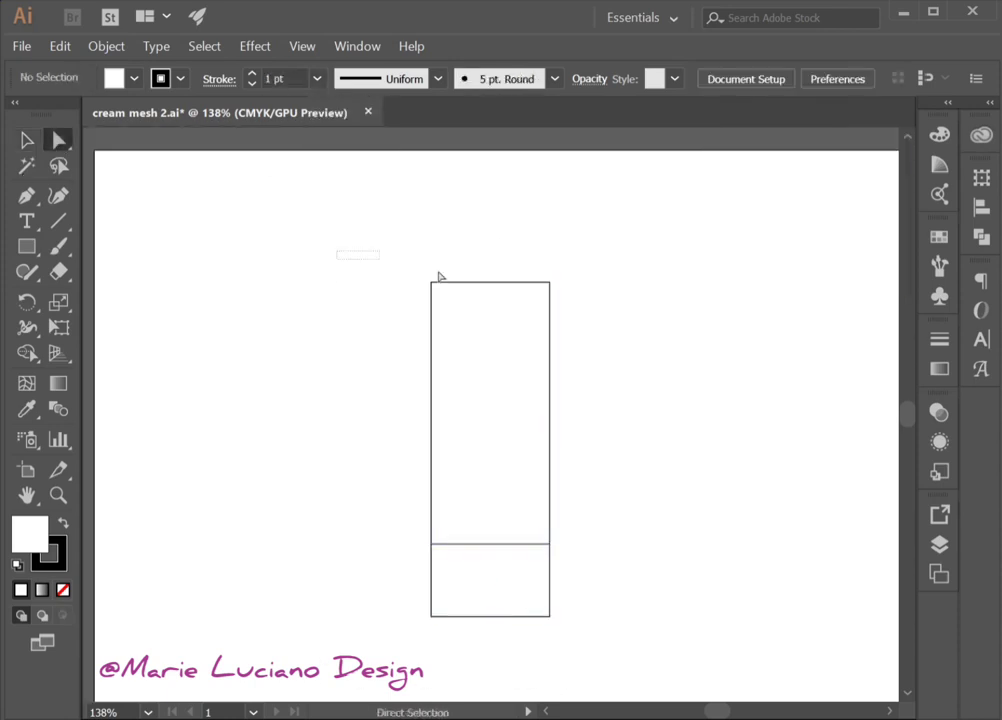
key(s)
drag(337, 250, 618, 293)
key(v)
click(409, 297)
Step: Draw a horizontal helper line across the upper body, extending past both sides
click(28, 198)
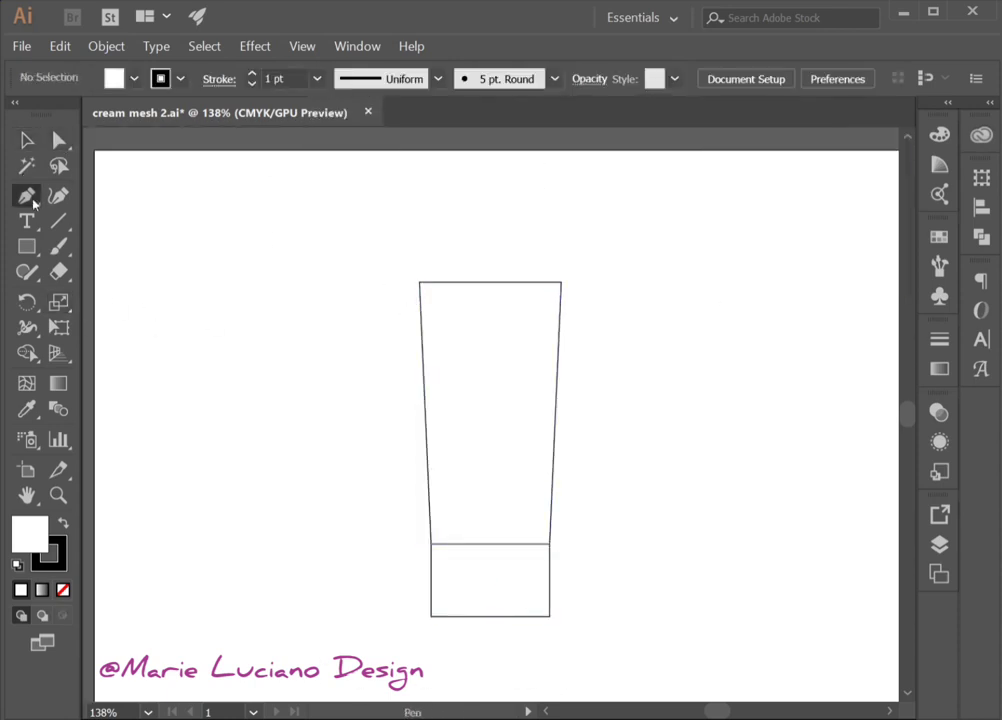
key(a)
click(503, 508)
click(28, 198)
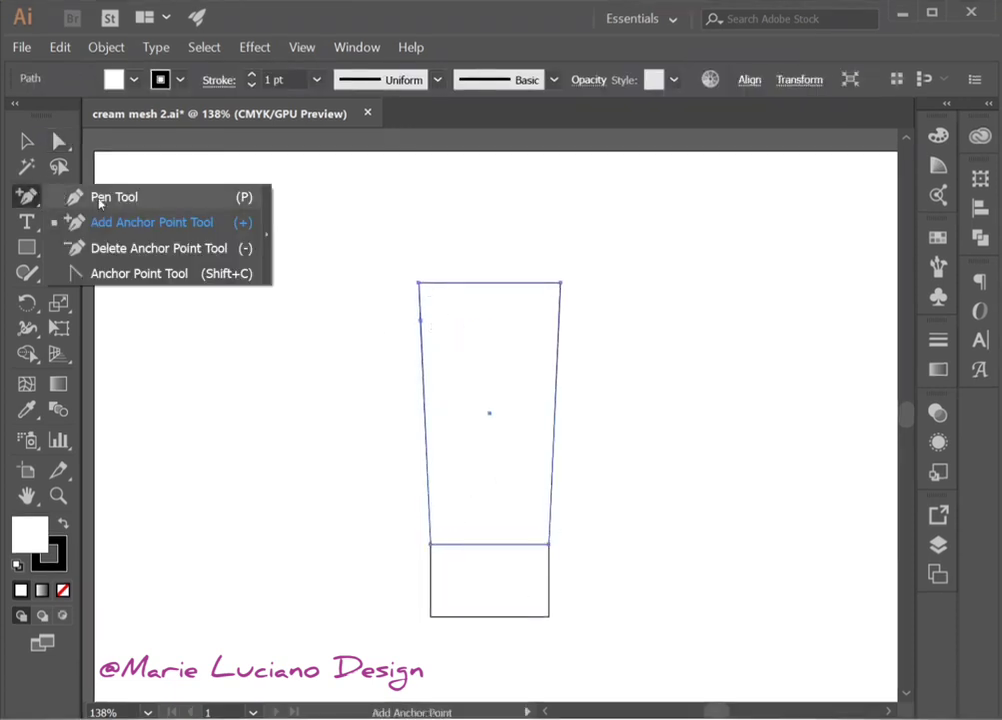
click(394, 320)
click(646, 320)
key(v)
drag(311, 257, 528, 391)
click(427, 362)
Step: Add side anchor points, delete the helper line, and pull the side points inward to curve the upper sides
click(28, 198)
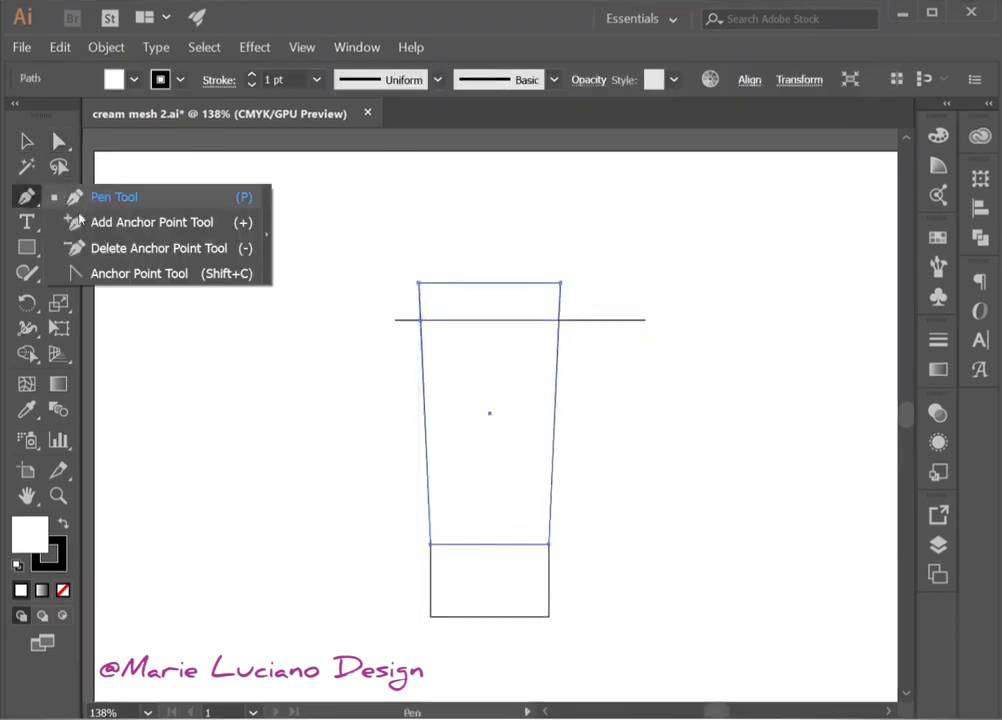
click(148, 219)
key(v)
click(416, 320)
key(Delete)
key(a)
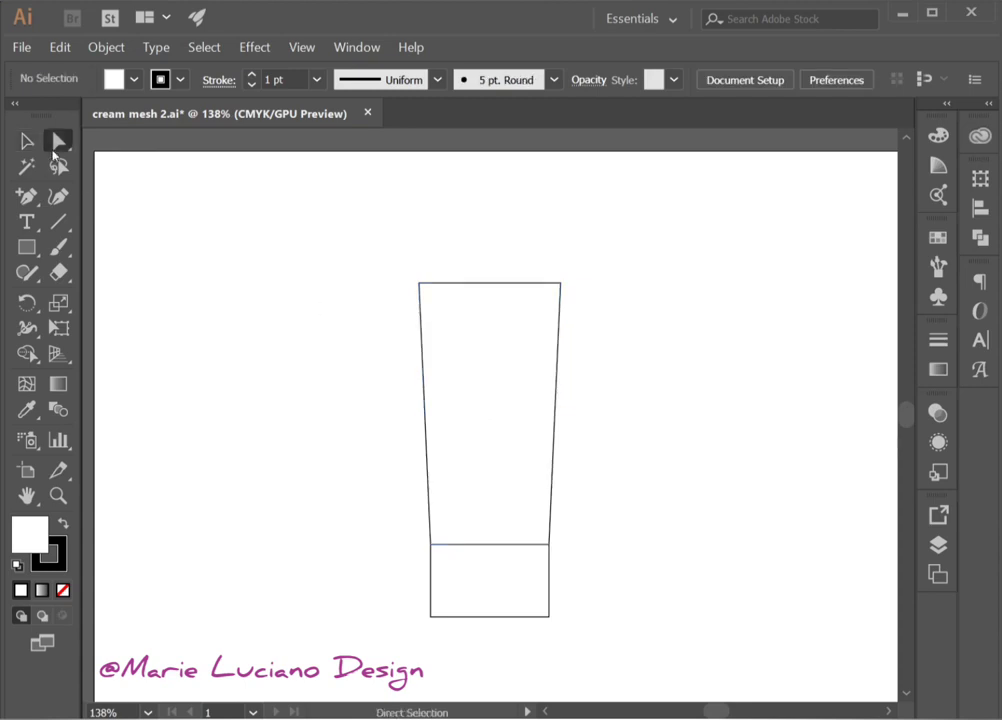
click(558, 321)
drag(605, 321, 596, 322)
Step: Draw a thin rectangular strip across the top of the tube
key(a)
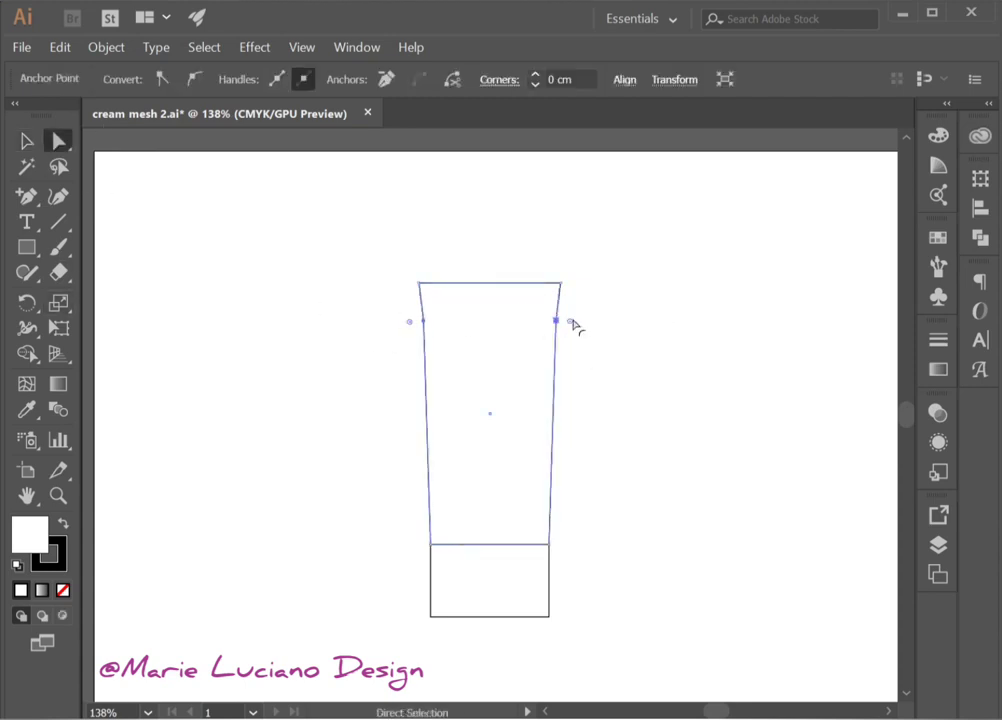
click(701, 460)
drag(419, 283, 561, 267)
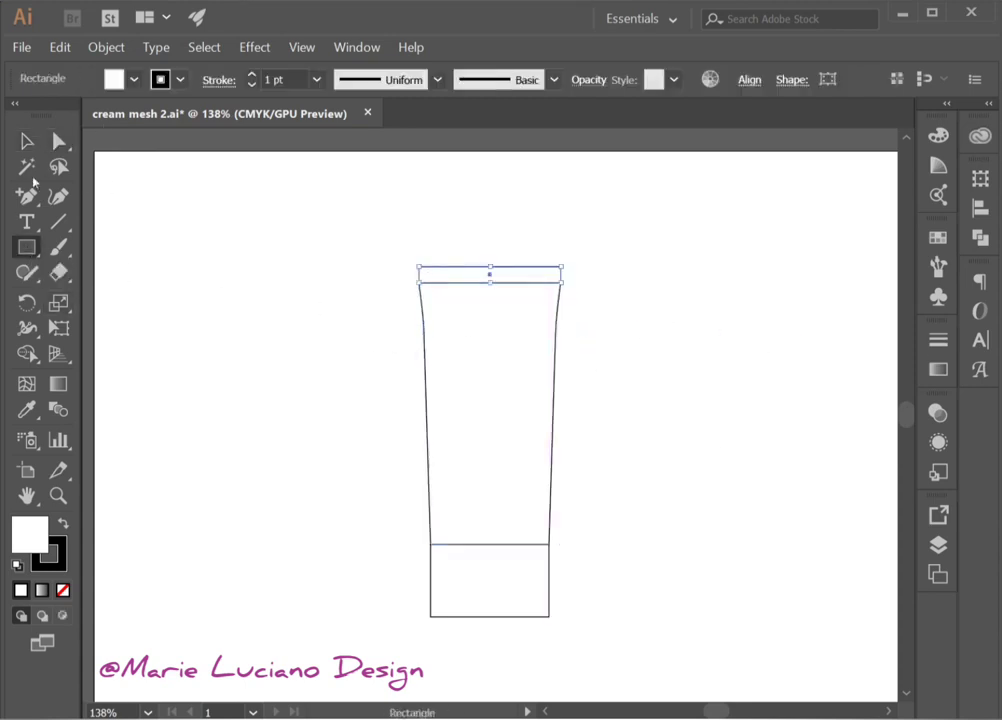
Step: Add a midpoint to the base's bottom edge and round the base's bottom corners
key(v)
click(295, 357)
key(a)
click(431, 617)
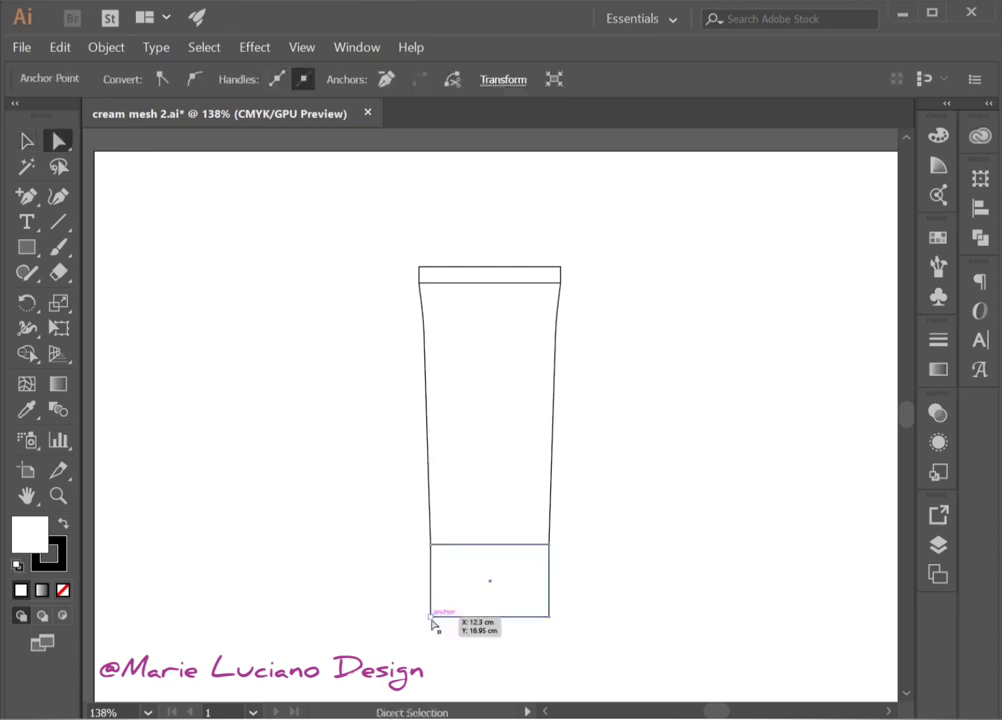
key(plus)
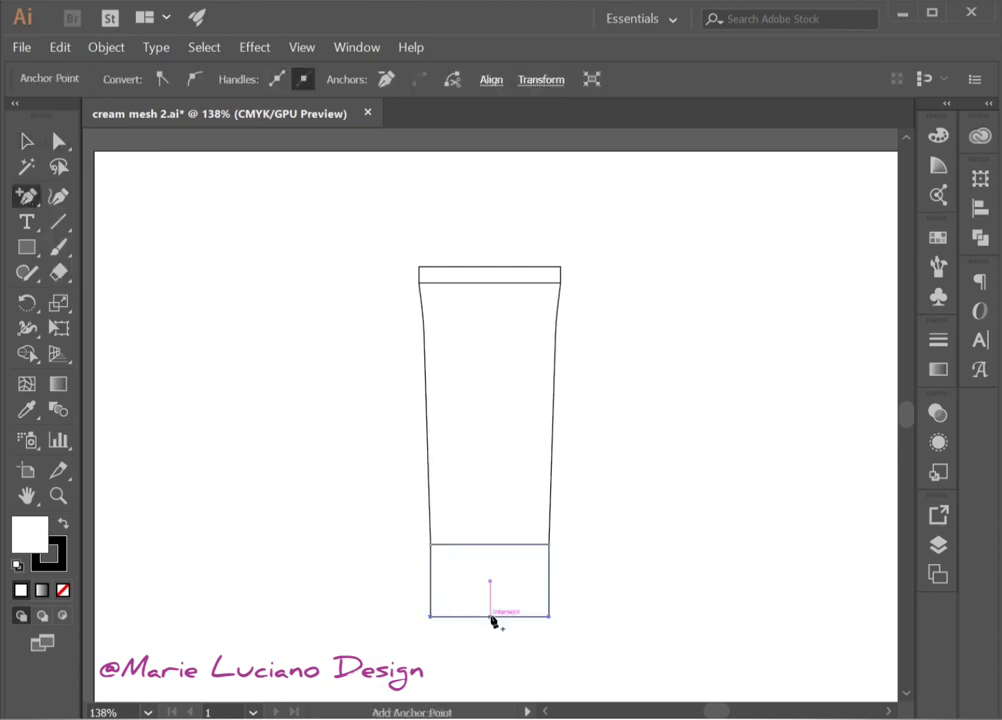
click(490, 617)
key(a)
drag(441, 599, 447, 598)
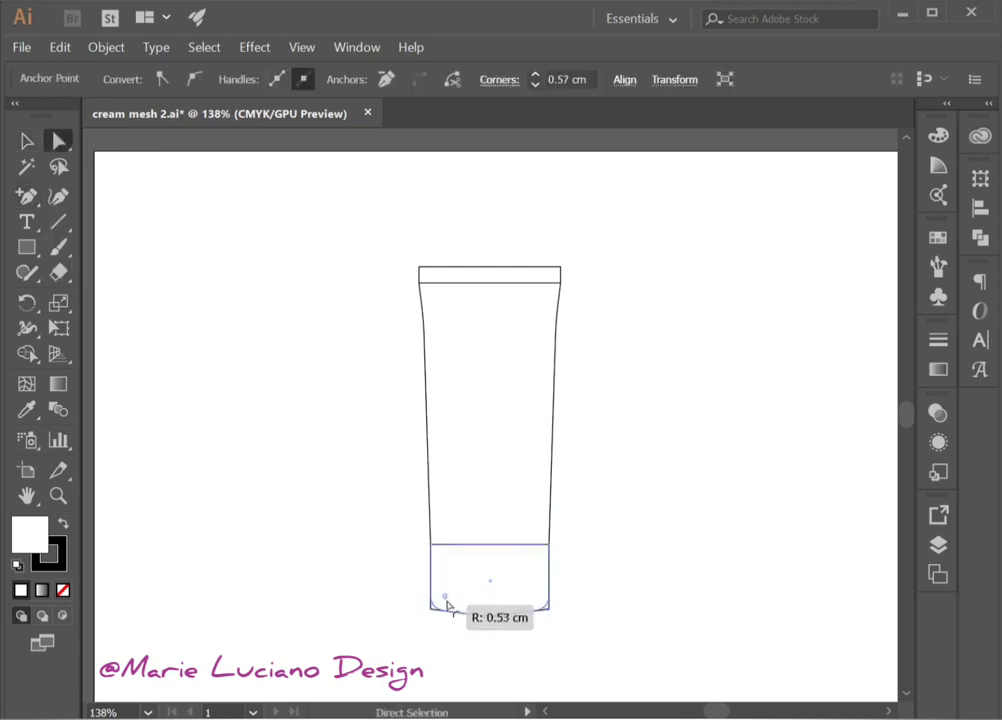
Step: Add a point along the body's lower edge and move the tube up and to the right
click(256, 583)
click(522, 548)
click(30, 200)
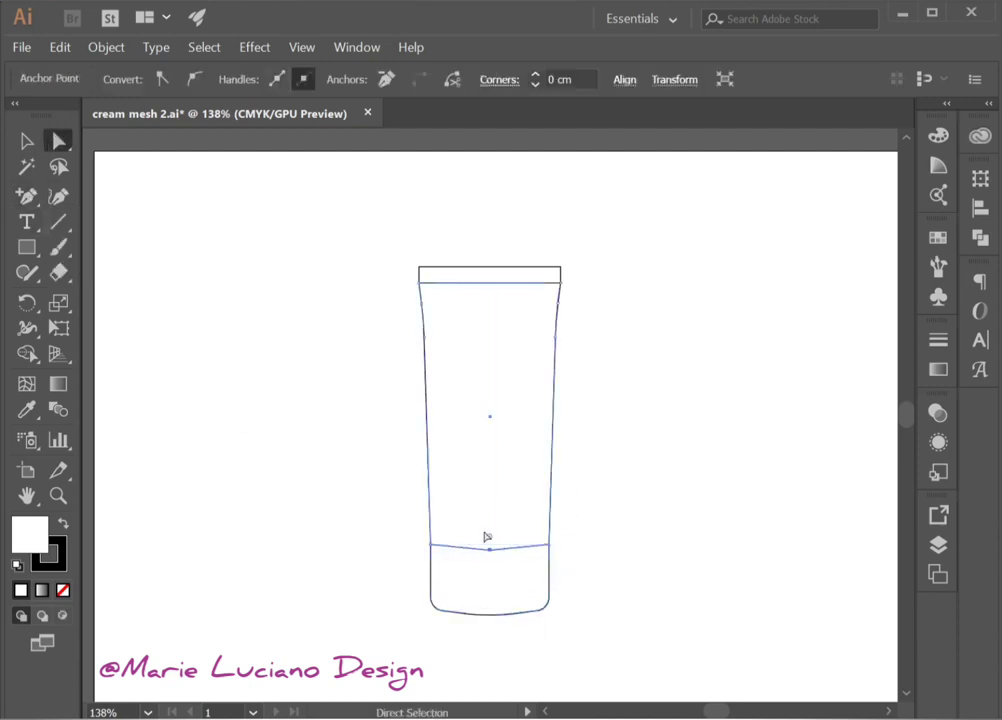
click(696, 509)
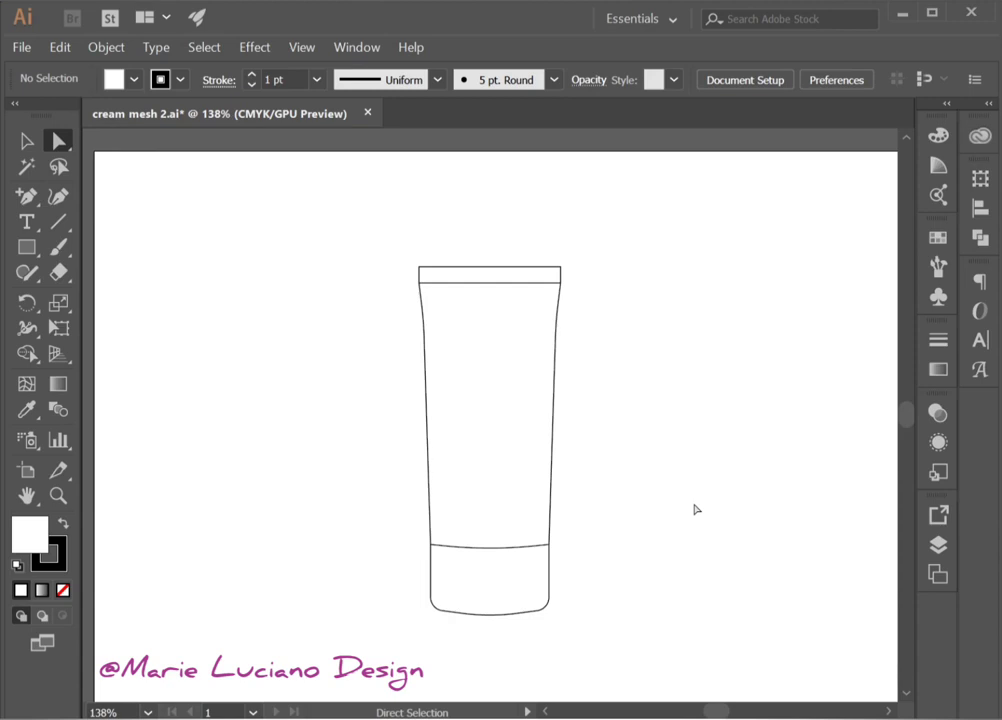
key(v)
drag(548, 545, 570, 518)
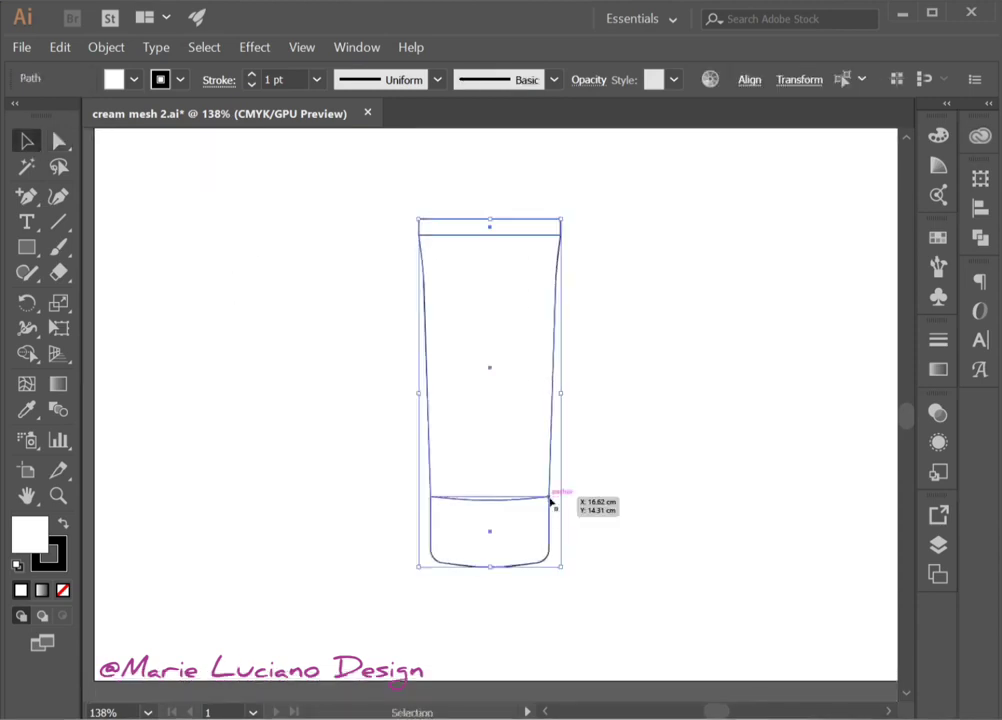
click(352, 305)
Step: Widen the cap and upper body evenly and nudge them upward
mouse_move(398, 212)
mouse_down()
mouse_move(600, 275)
mouse_move(637, 309)
mouse_up()
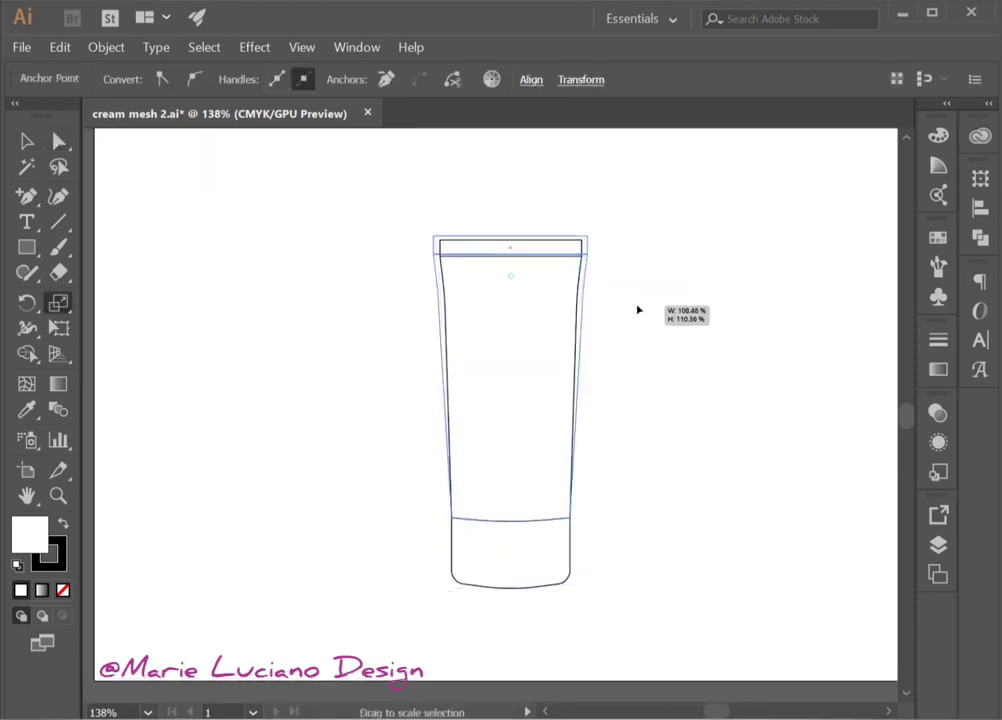
key(shift+Up)
key(shift+Up)
click(611, 358)
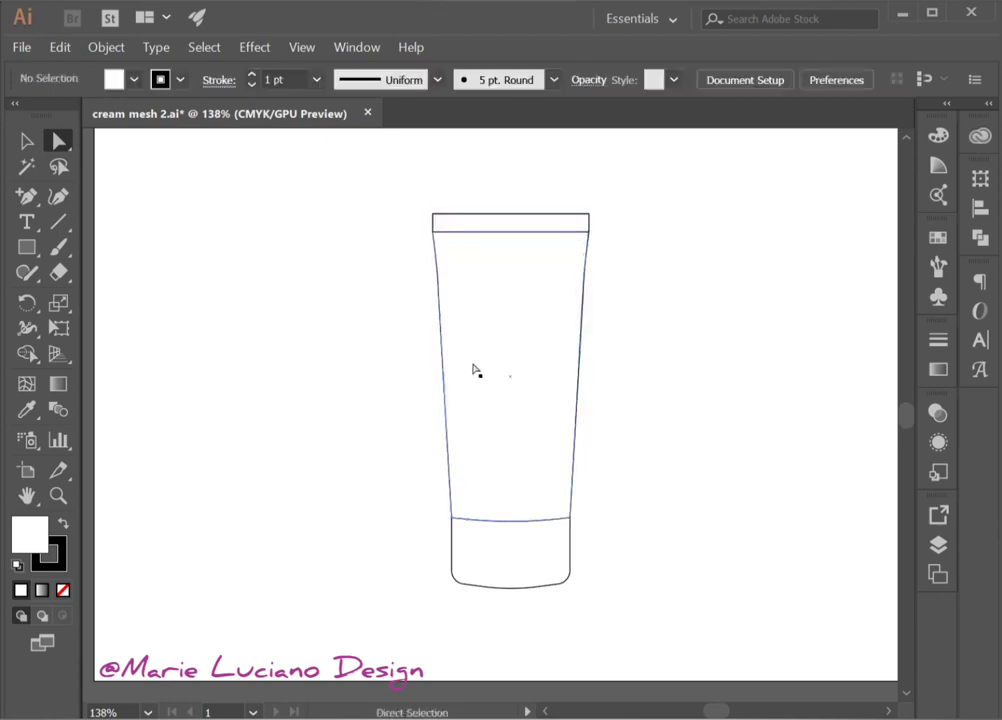
drag(634, 325, 634, 325)
click(380, 481)
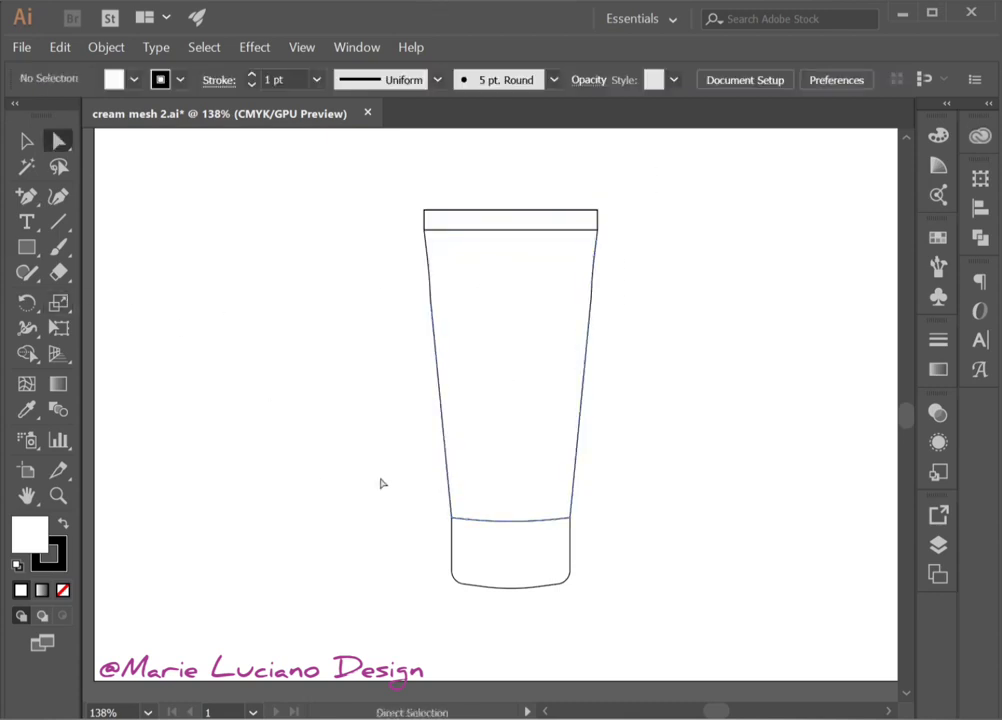
key(ctrl+z)
Step: Scale the top cap and the body's upper side points wider for a stronger taper
drag(400, 190, 625, 259)
key(s)
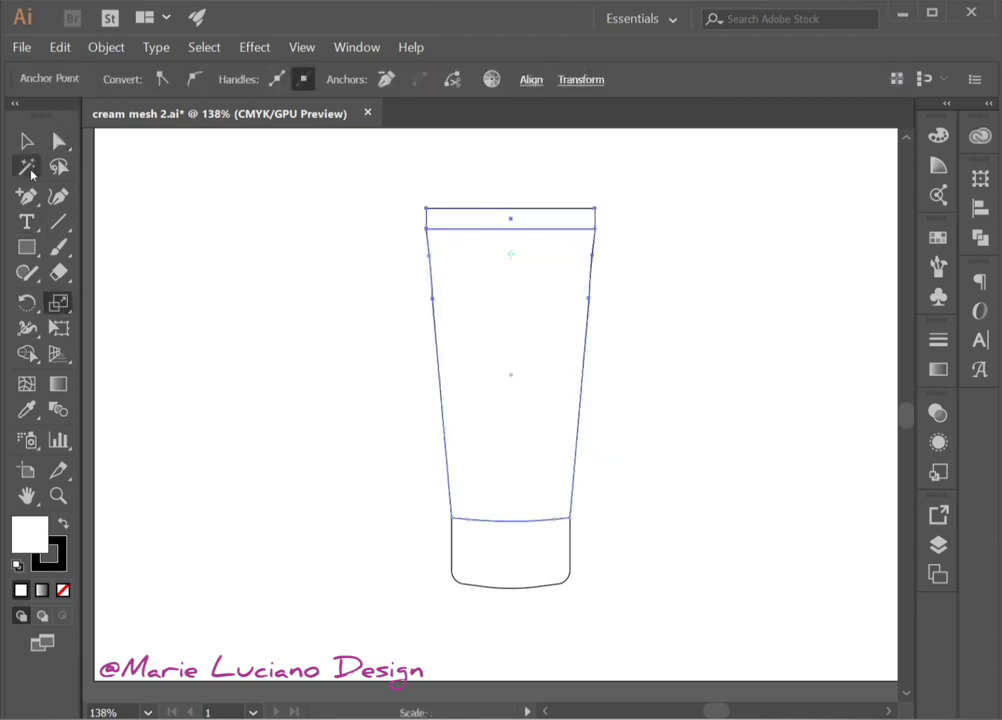
key(v)
key(ctrl+shift+a)
key(a)
click(444, 297)
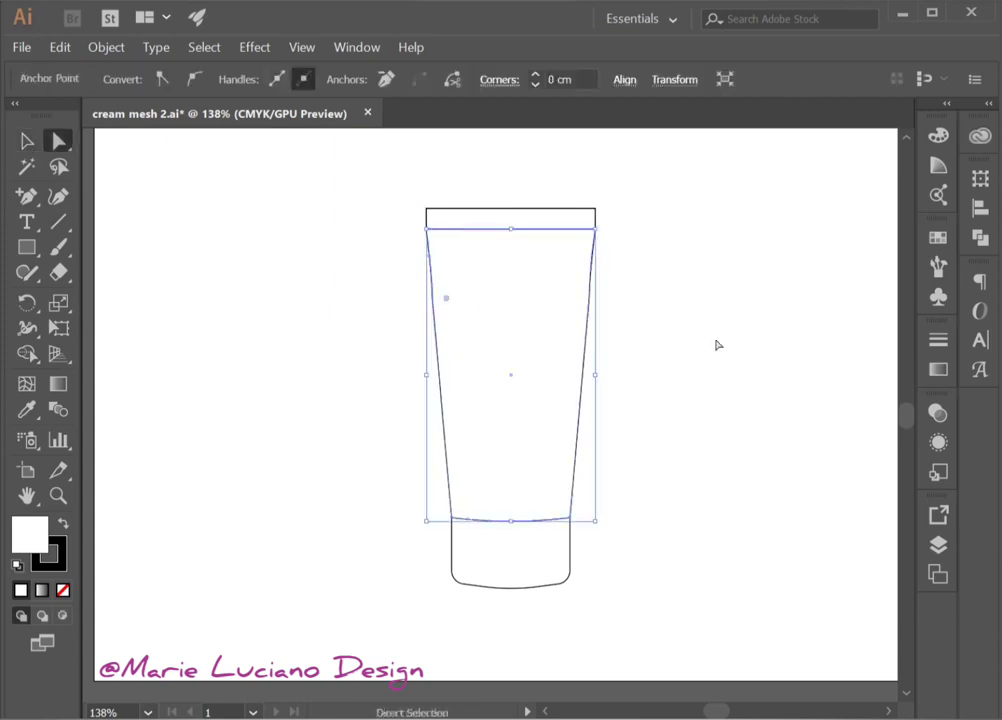
key(s)
key(v)
key(ctrl+shift+a)
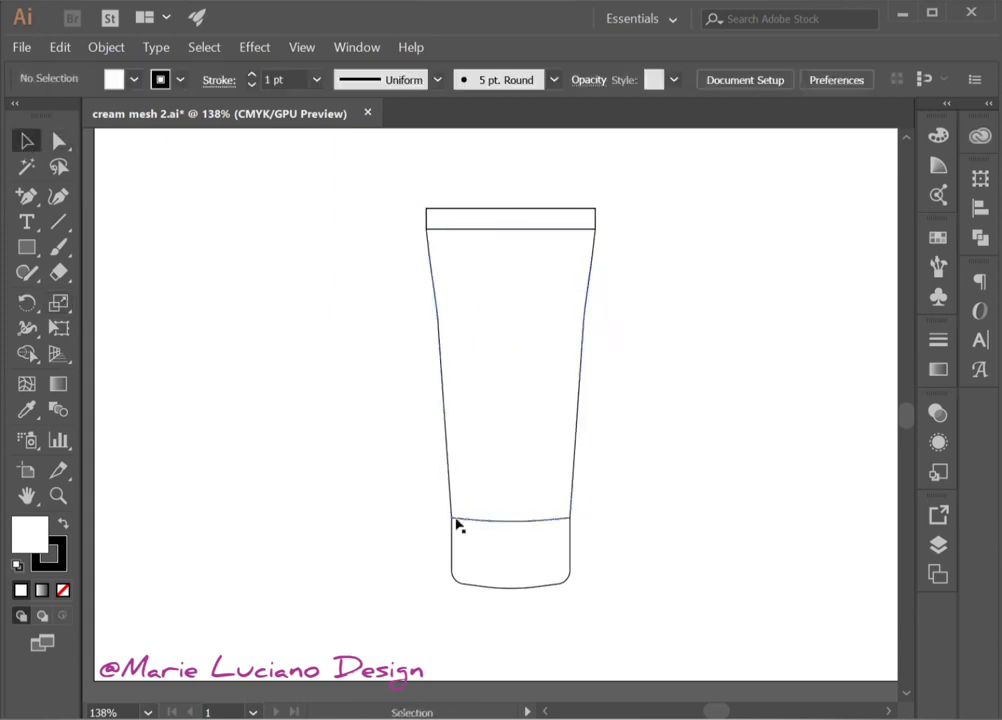
Step: Draw a line across the tube's base and bend its middle downward into a curve
key(p)
click(451, 561)
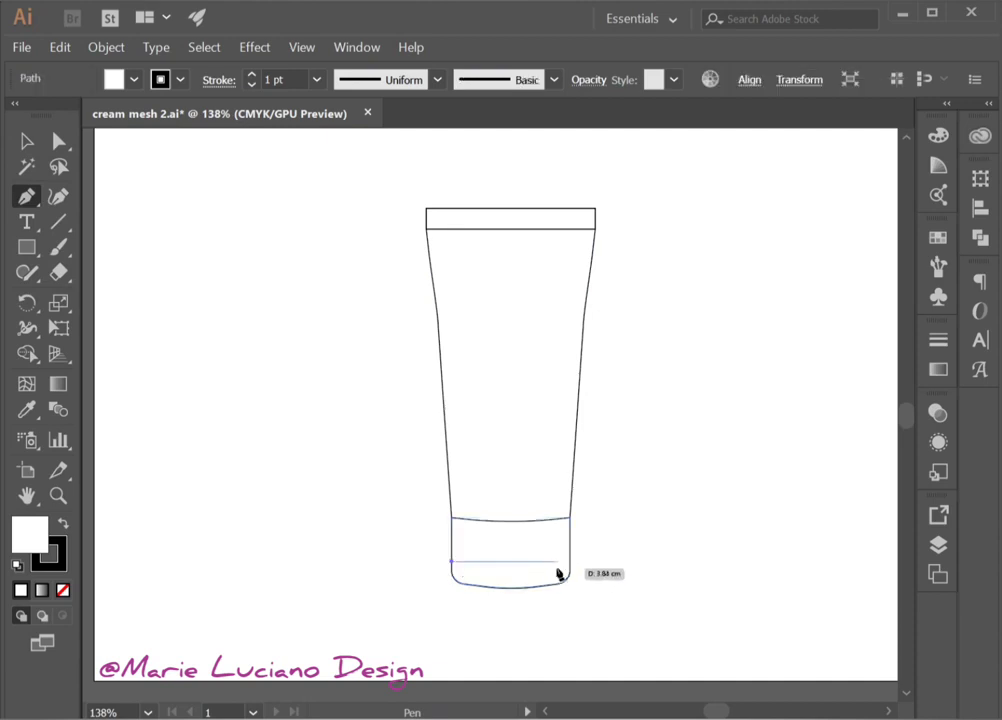
shift+click(570, 561)
right_click(26, 196)
click(80, 221)
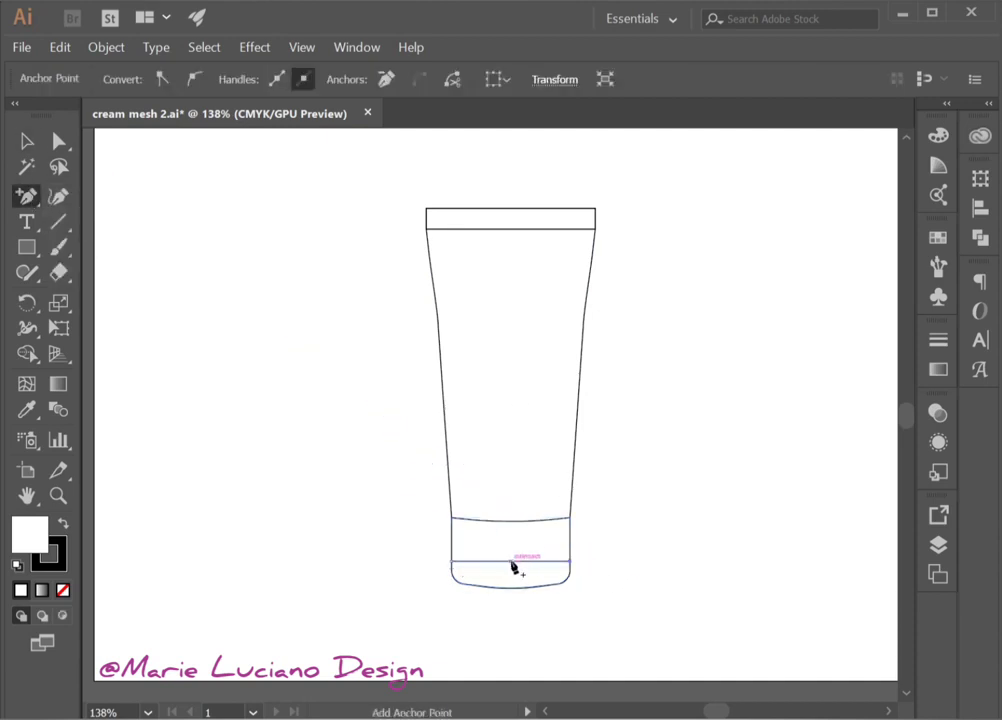
click(512, 561)
drag(512, 561, 533, 555)
key(ctrl+shift+a)
key(v)
click(660, 602)
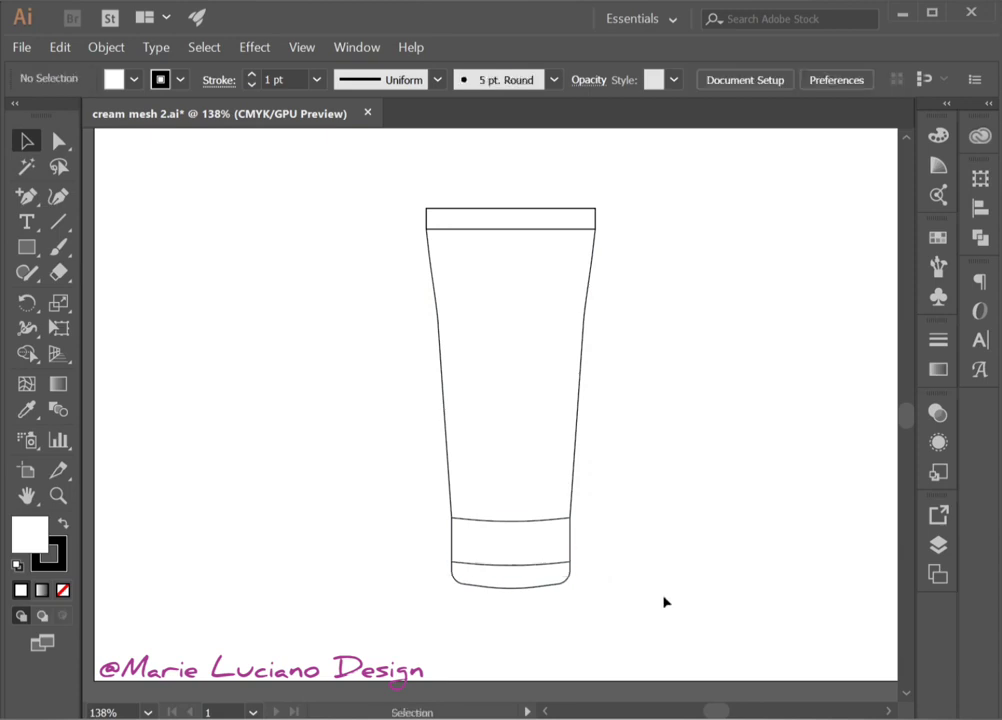
Step: Draw a small circle in the base and flatten its bottom into a dome
right_click(26, 247)
click(100, 295)
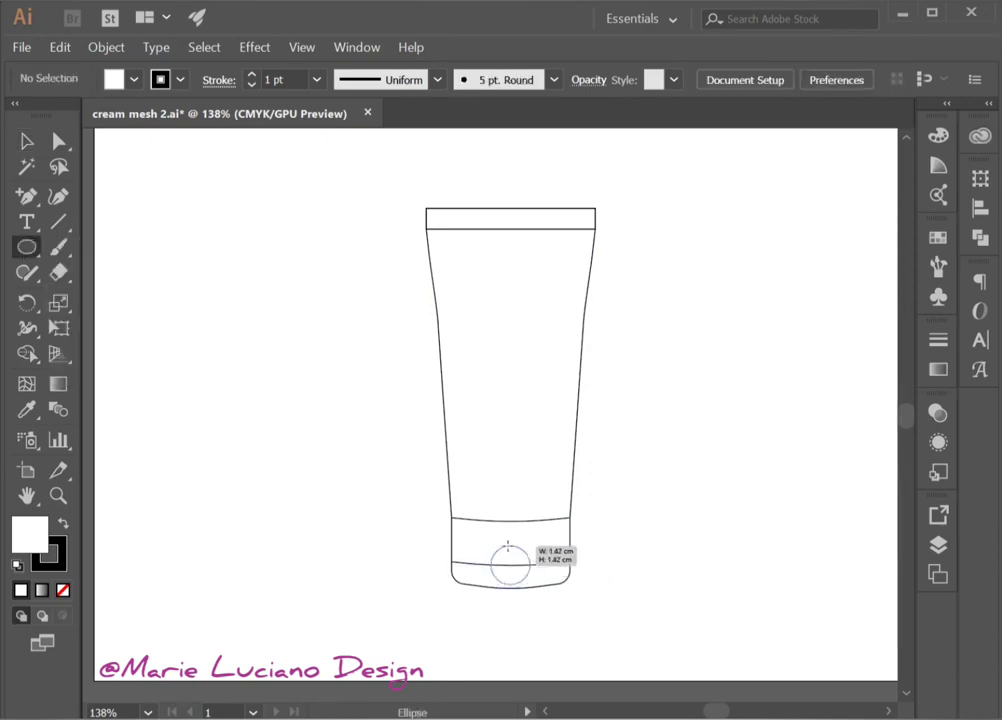
drag(508, 545, 510, 535)
key(a)
drag(510, 598, 510, 577)
click(537, 648)
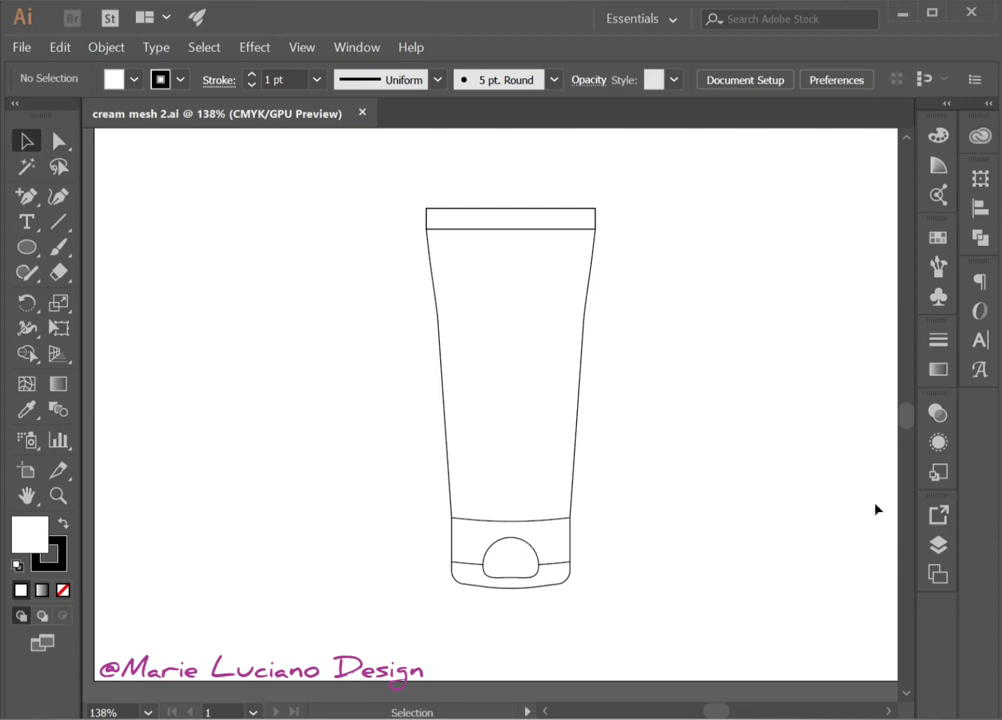
Step: Duplicate Layer 1 as a locked backup copy and keep Layer 1 as the working layer
click(938, 545)
drag(787, 539, 860, 696)
click(702, 521)
click(787, 573)
click(782, 297)
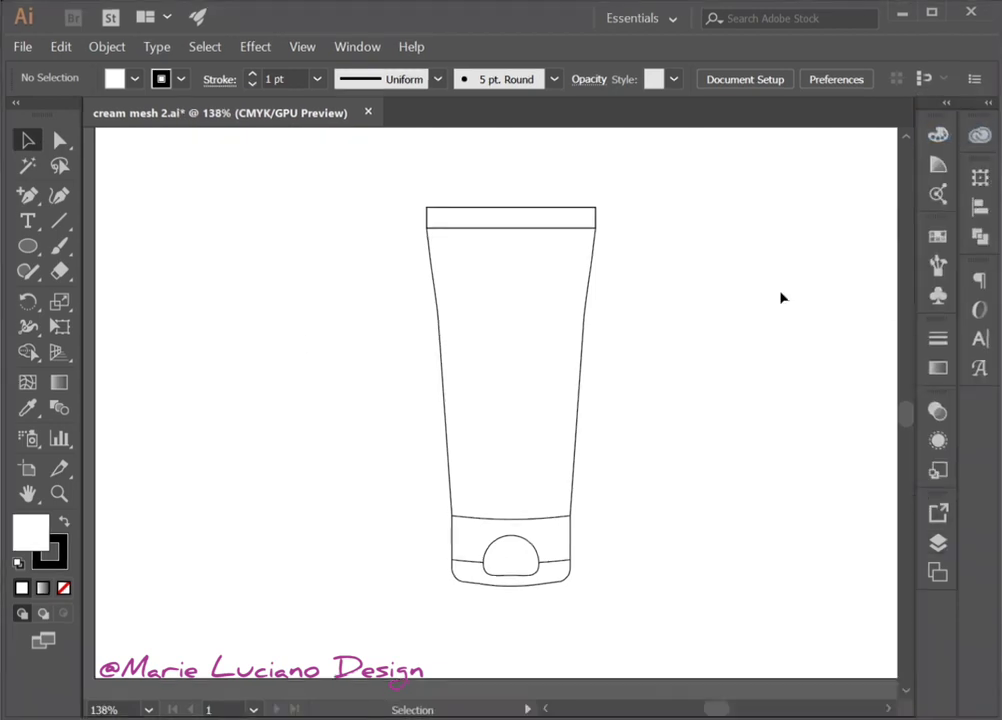
Step: Round the tube body's bottom corners to a 0.7 cm radius with live corners
click(578, 440)
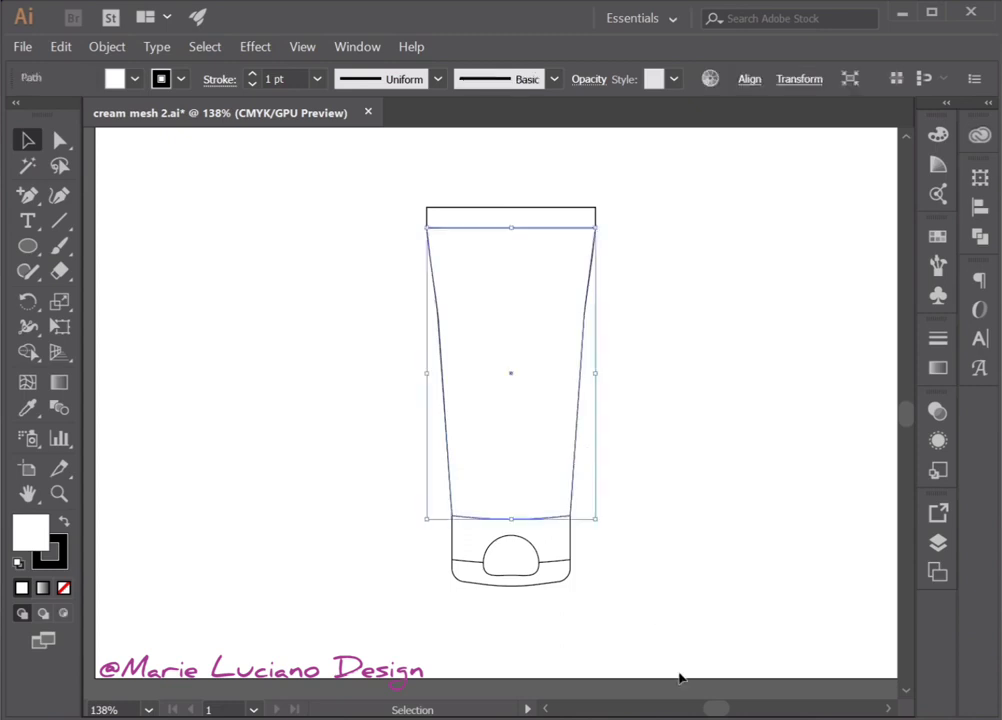
key(a)
mouse_move(454, 512)
mouse_down()
mouse_move(472, 505)
mouse_move(458, 512)
mouse_up()
click(59, 300)
key(a)
key(v)
click(333, 526)
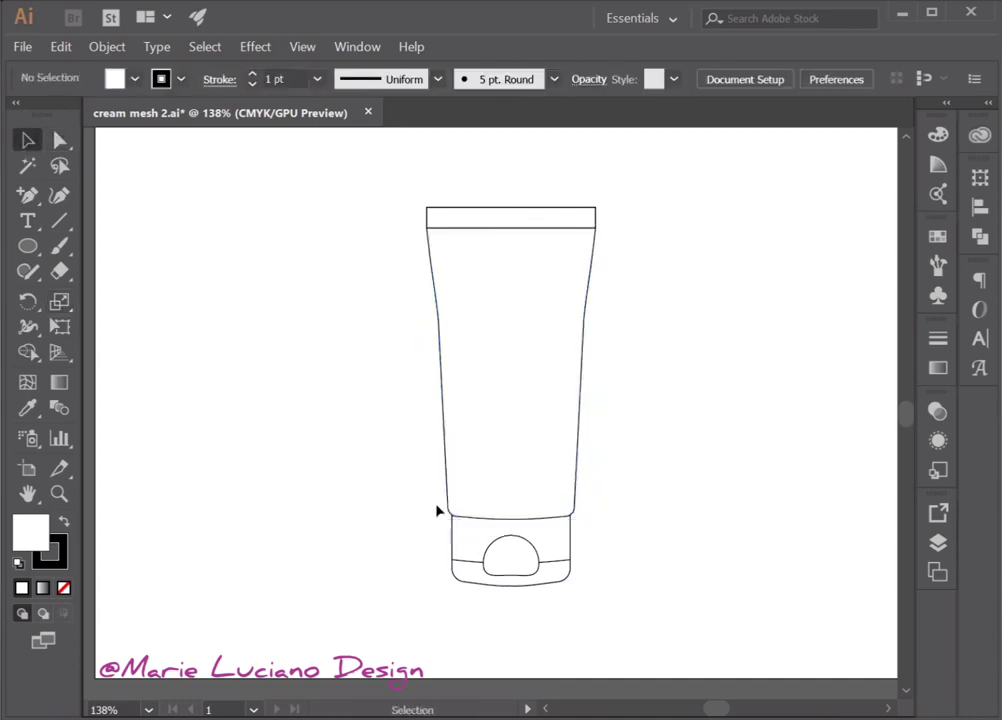
click(442, 511)
Step: Add mesh lines: verticals right of centre and on the right, plus rows near the top, upper body and bottom
click(29, 383)
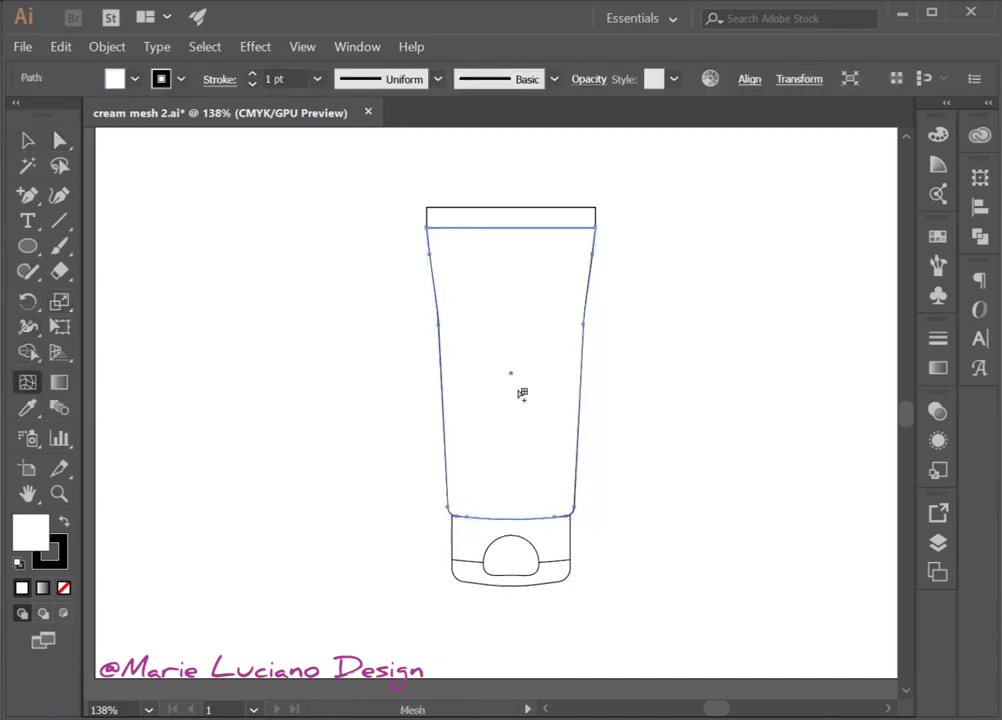
click(492, 228)
click(532, 518)
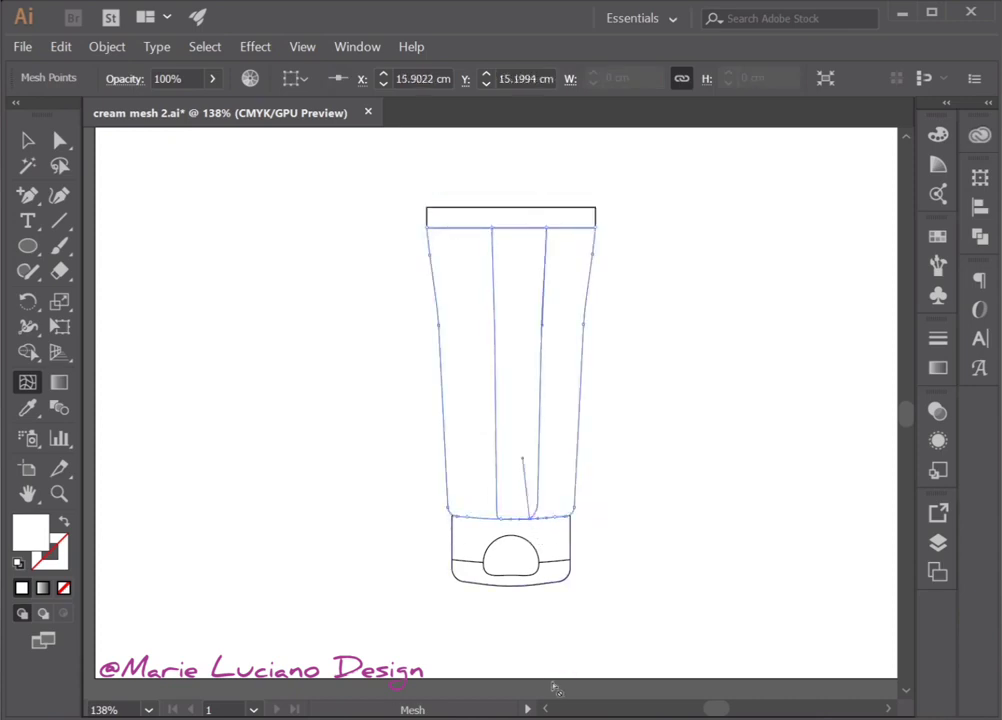
key(ctrl+z)
click(530, 518)
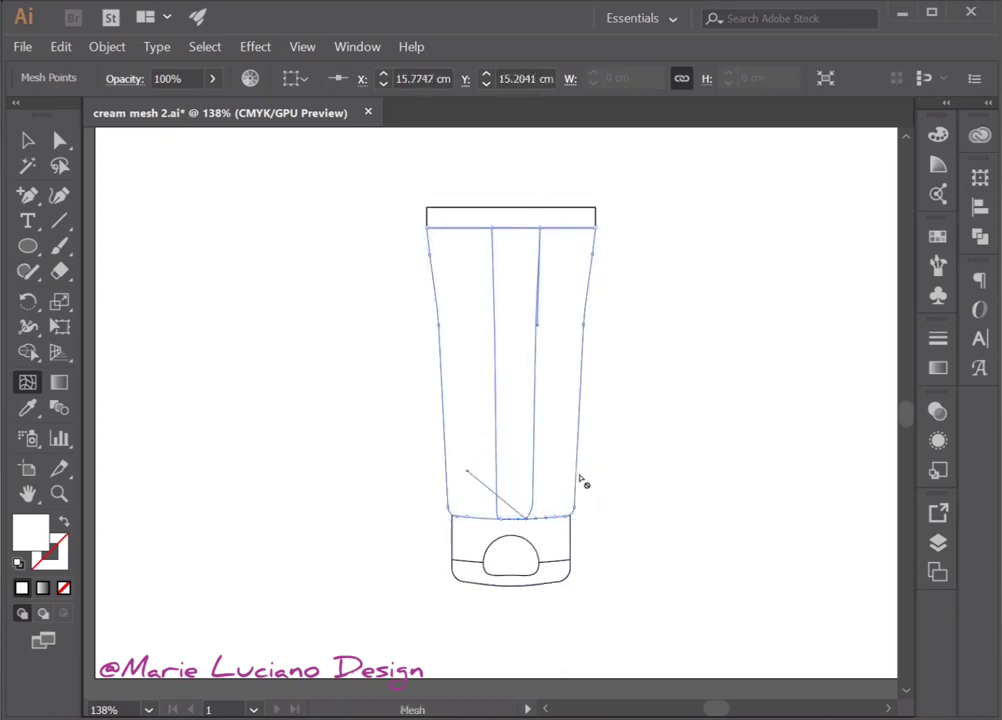
click(589, 243)
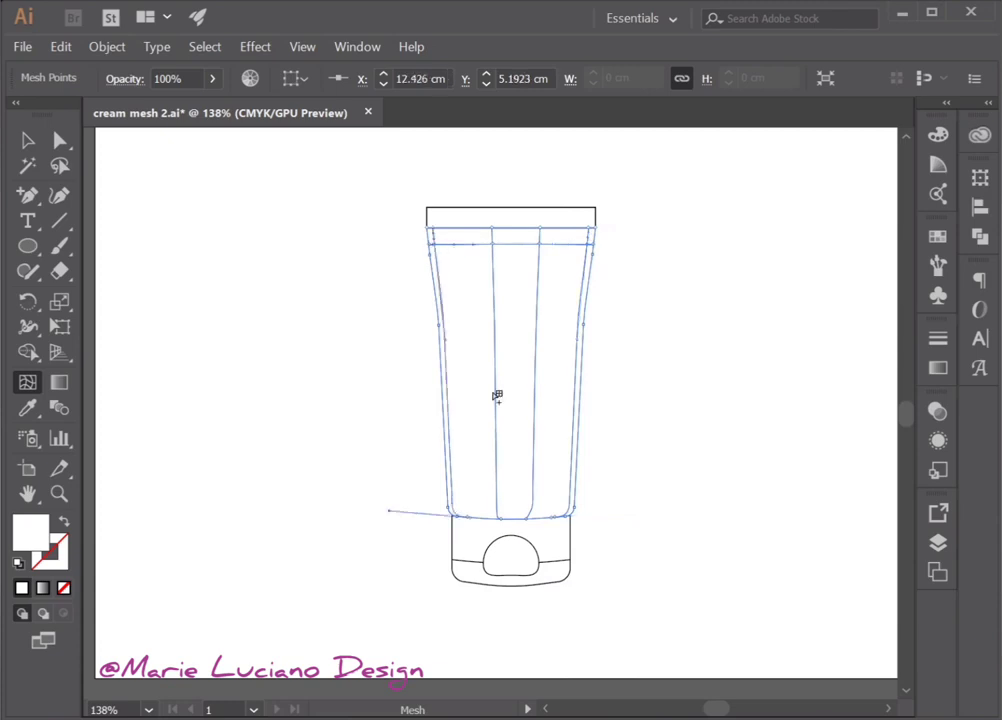
click(463, 297)
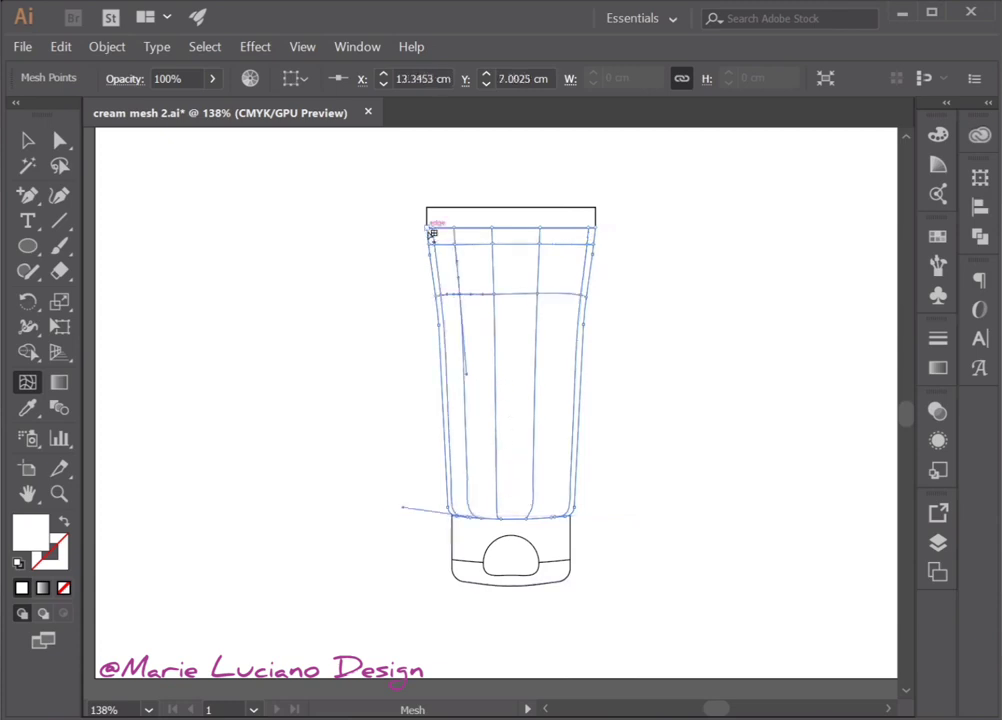
click(566, 296)
click(517, 480)
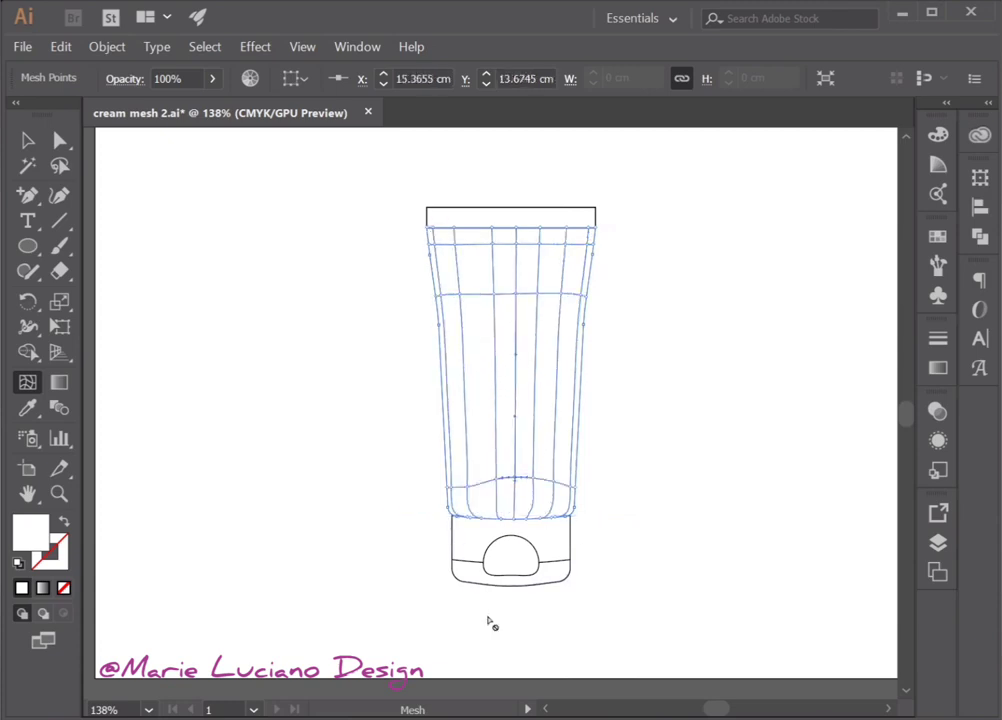
double_click(436, 250)
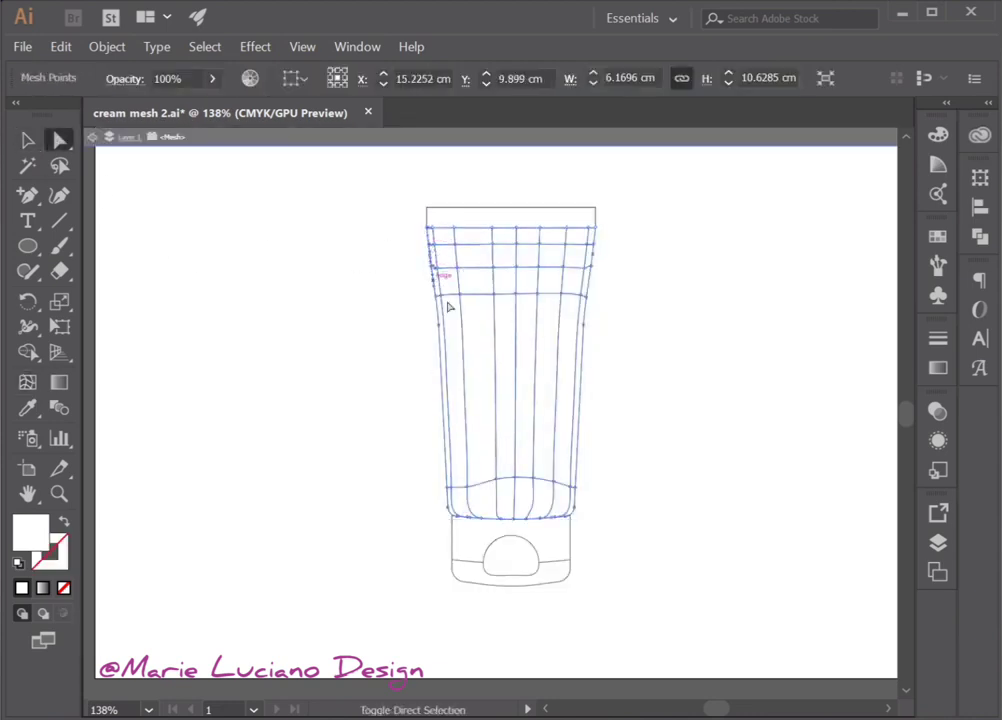
Step: Fill the selected tube mesh point with a dark grey
double_click(30, 532)
click(424, 251)
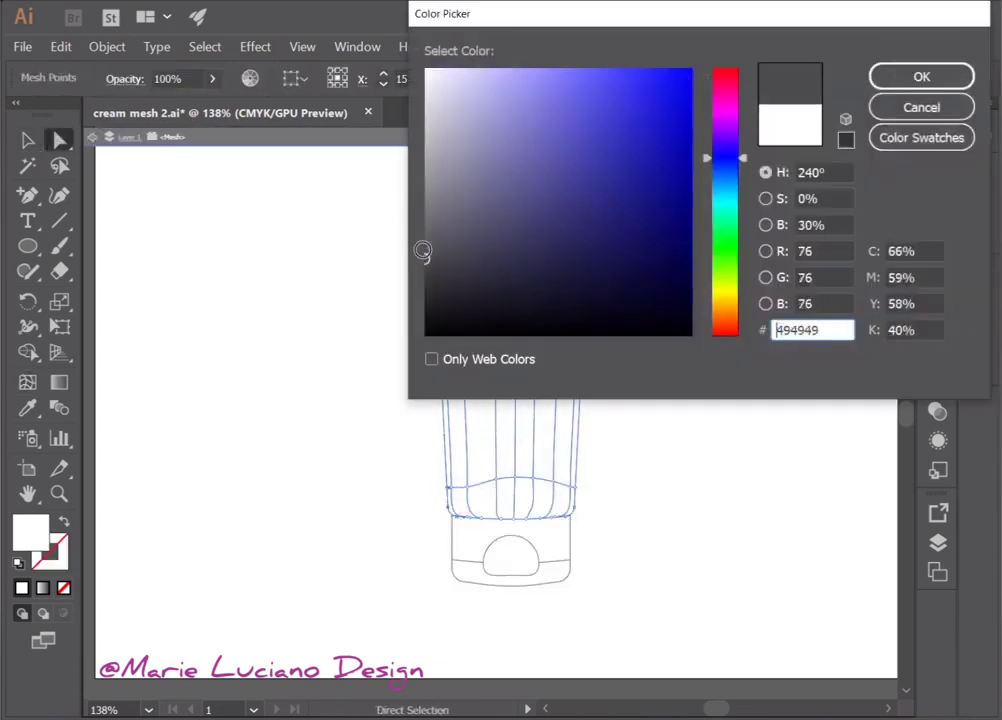
click(948, 76)
click(595, 248)
Step: Colour a mesh point on the tube's right edge dark grey
click(591, 289)
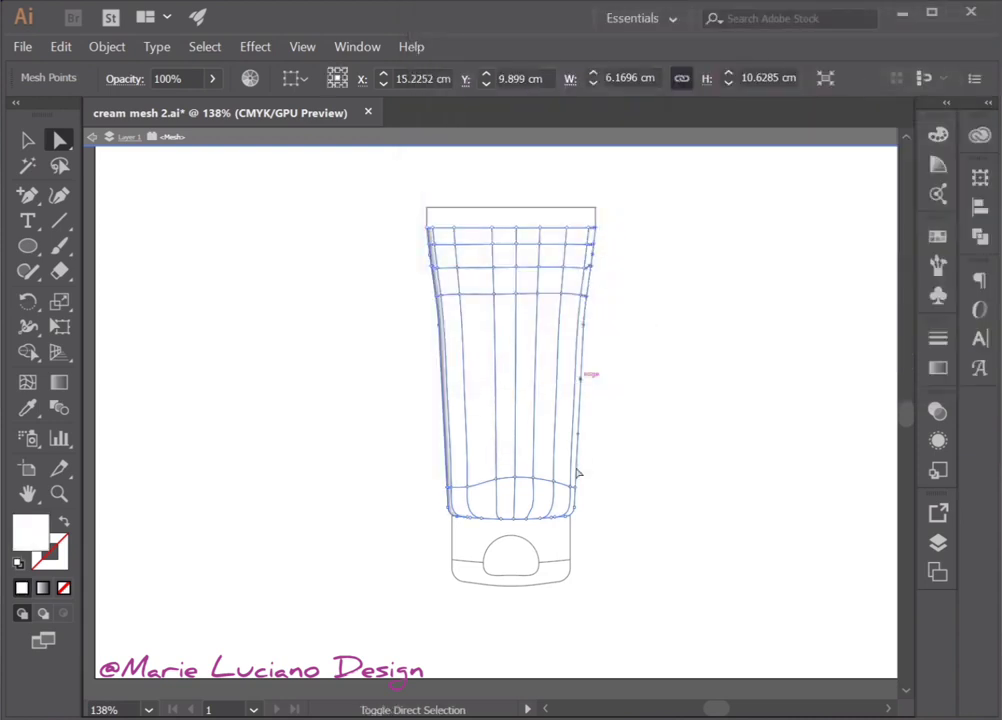
double_click(30, 532)
click(438, 282)
click(903, 76)
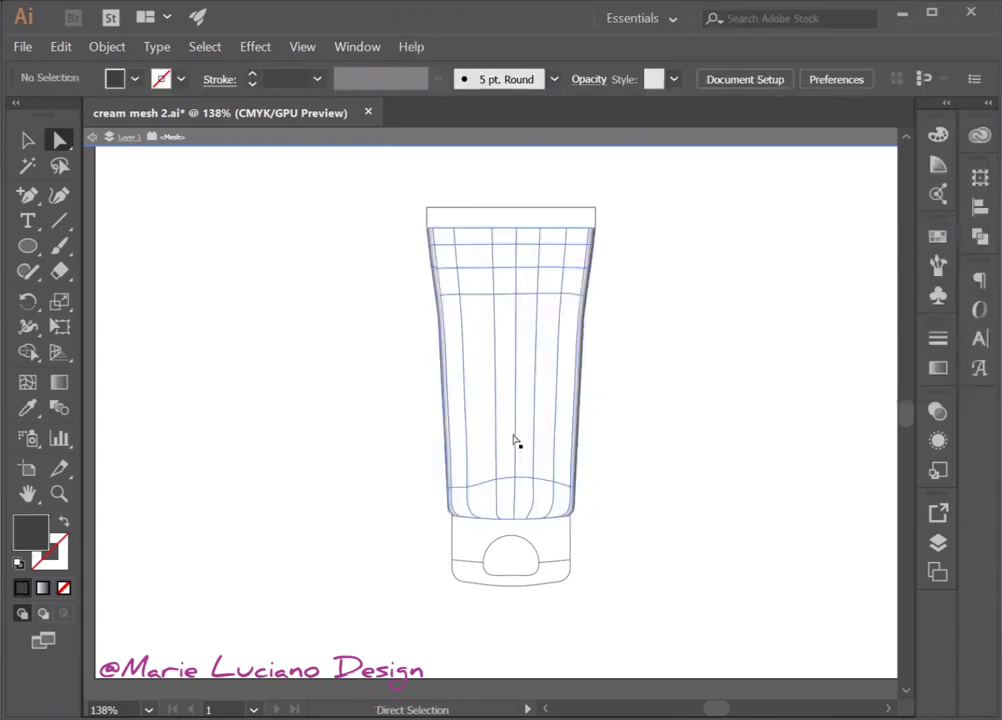
click(477, 398)
Step: Give the mesh points along the tube top a darker grey
click(476, 272)
double_click(30, 532)
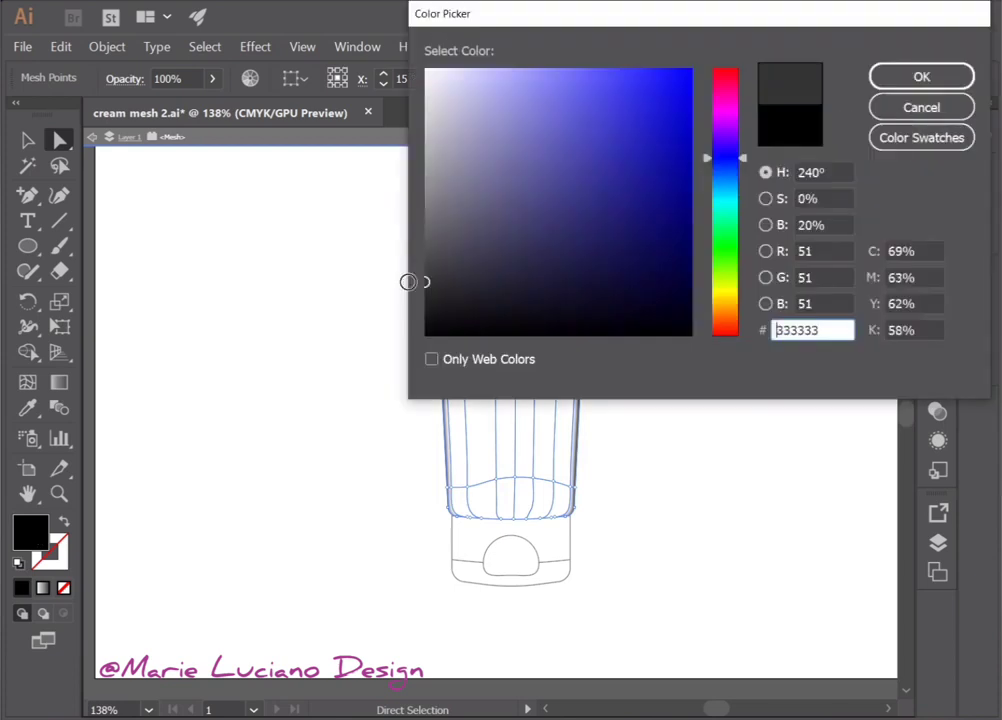
click(903, 74)
click(675, 456)
Step: Shade the mesh points at the tube bottom grey
click(516, 517)
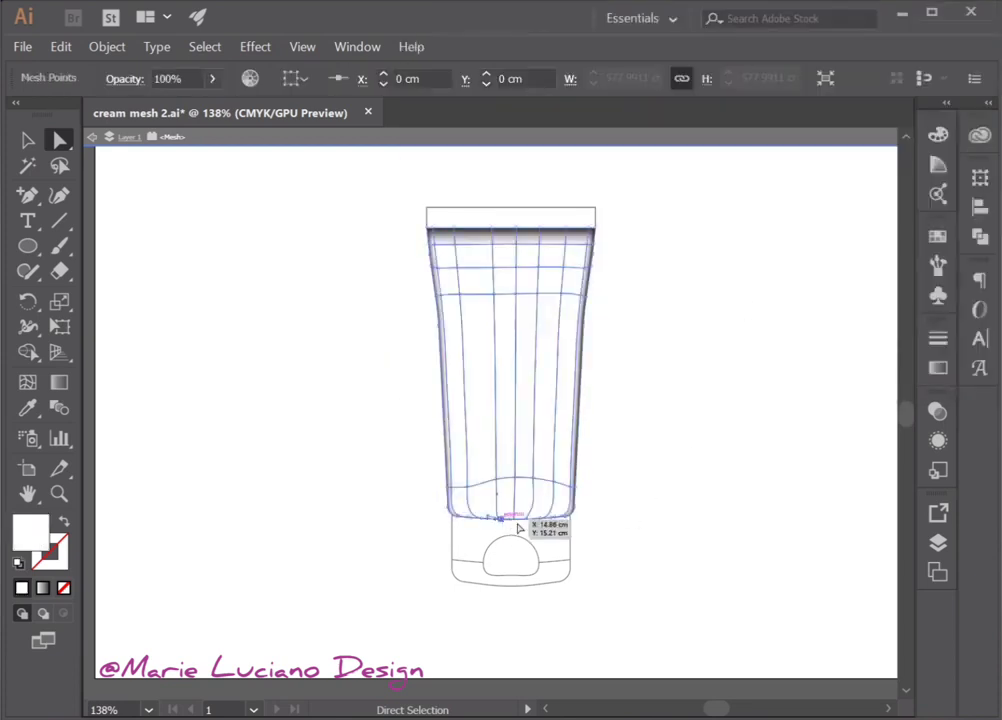
double_click(30, 532)
key(Return)
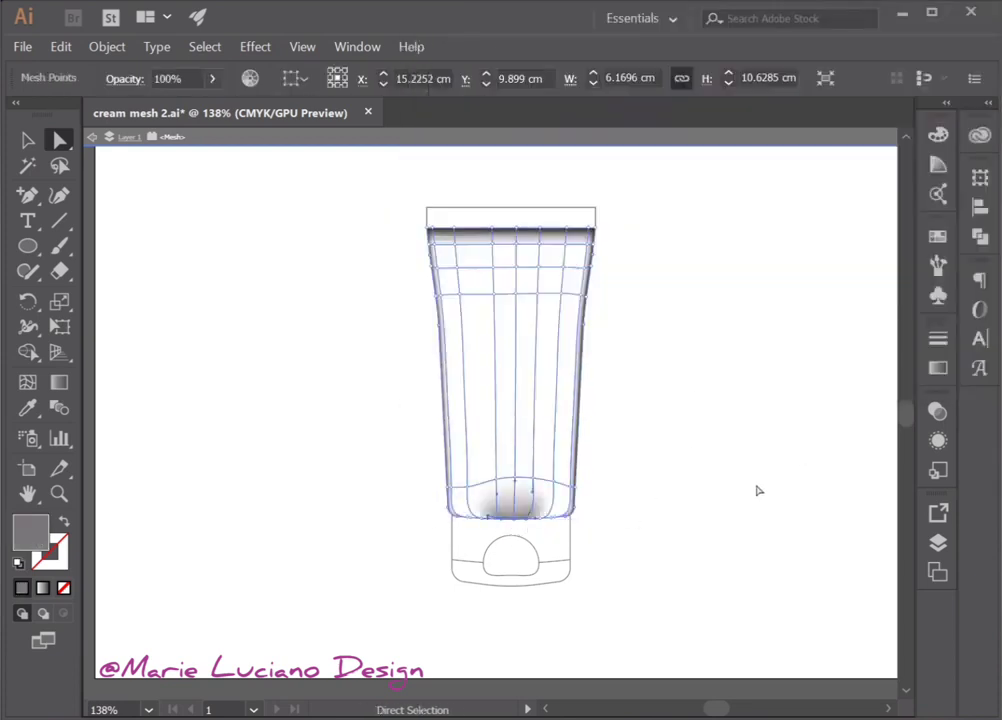
click(758, 490)
click(536, 486)
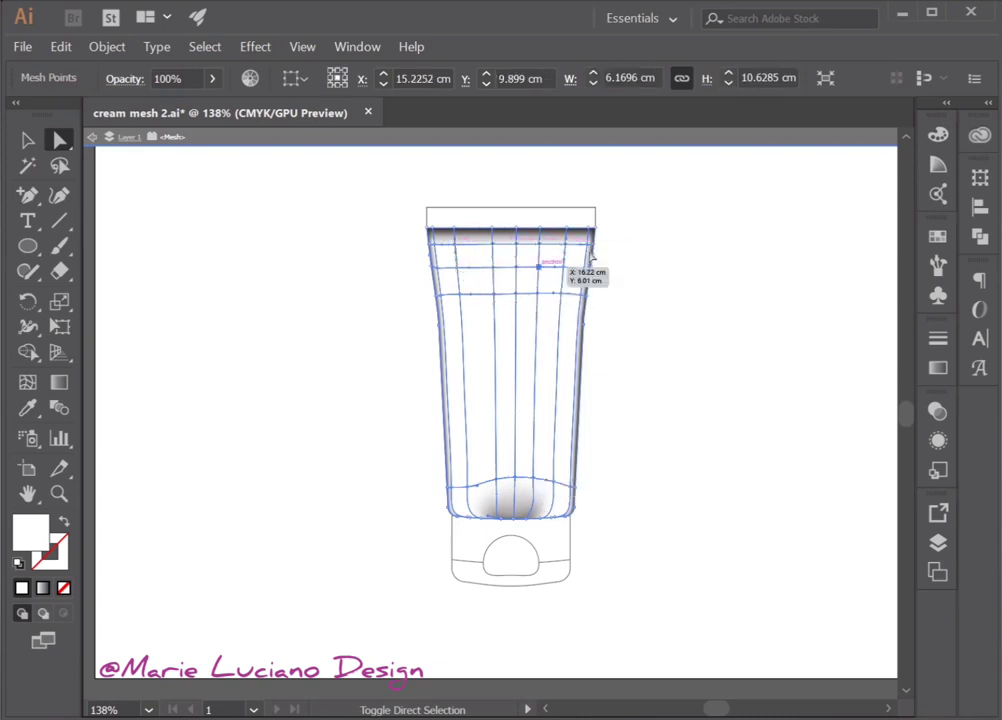
double_click(24, 545)
key(Return)
click(704, 497)
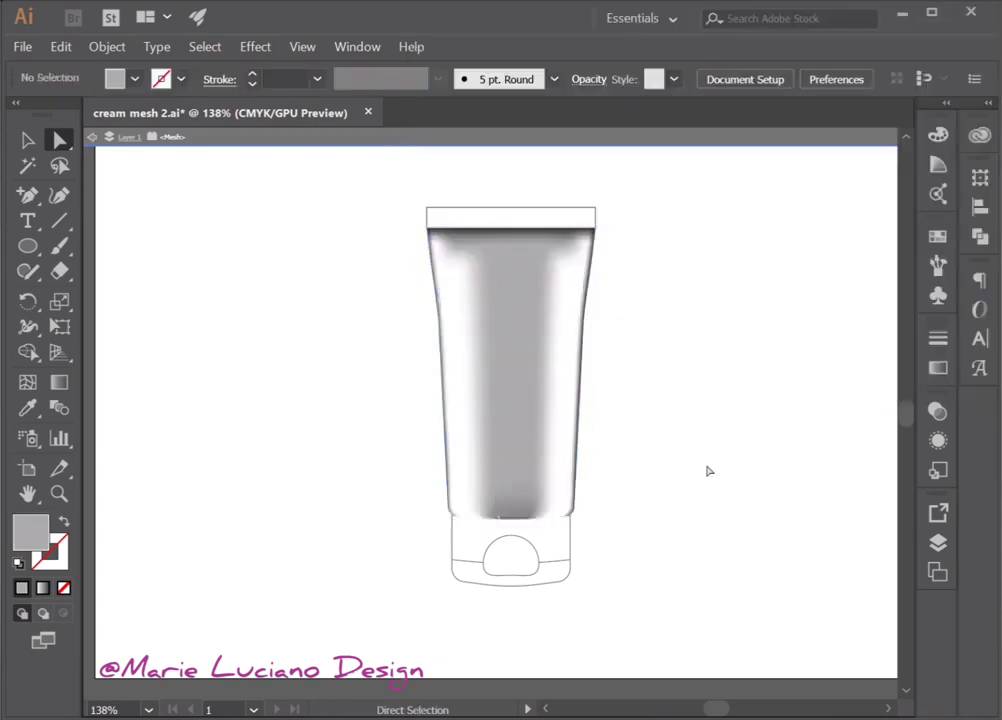
Step: Apply a light grey to another mesh point on the body
click(556, 368)
double_click(30, 531)
key(Return)
click(693, 385)
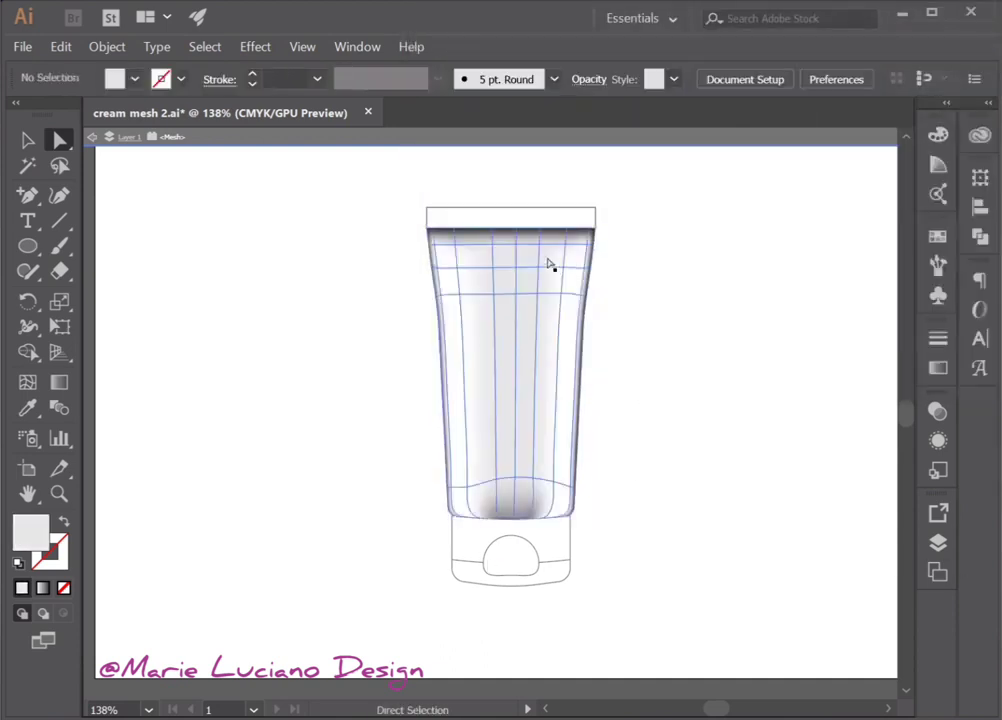
Step: Colour the top row of mesh points light grey #cacaca
drag(391, 197, 675, 230)
key(u)
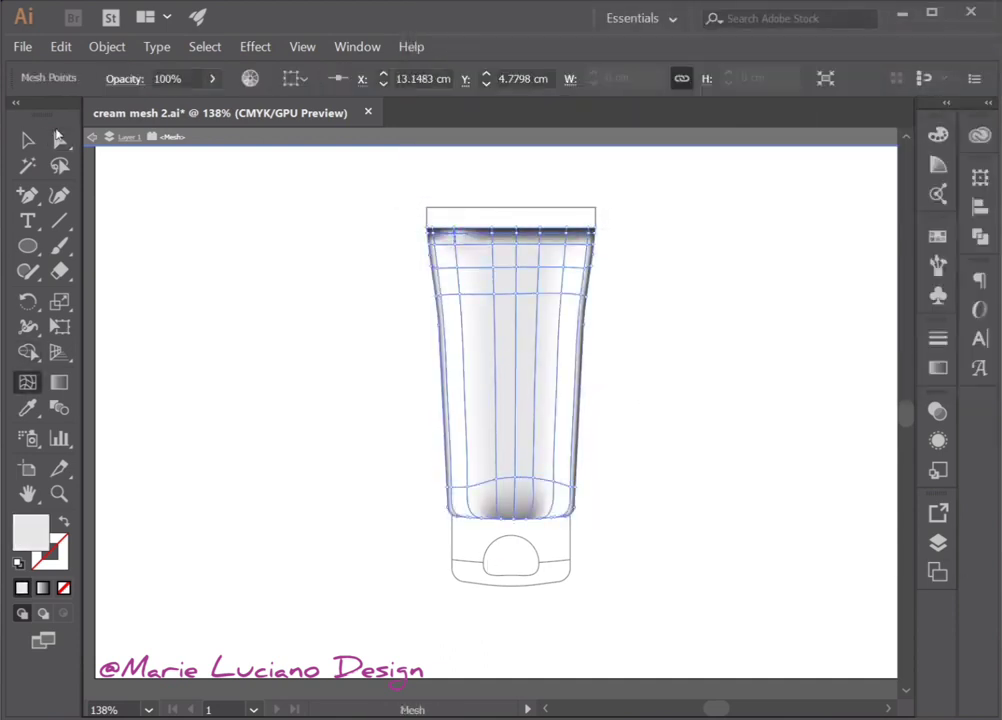
click(57, 137)
double_click(30, 531)
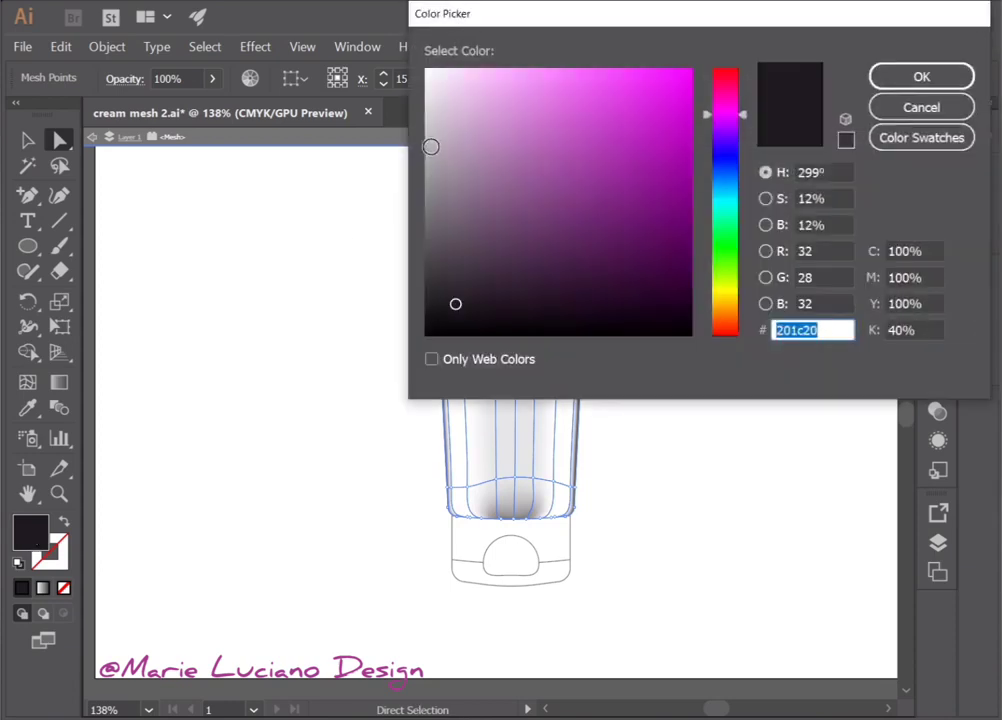
text(cacaca)
key(Return)
click(620, 378)
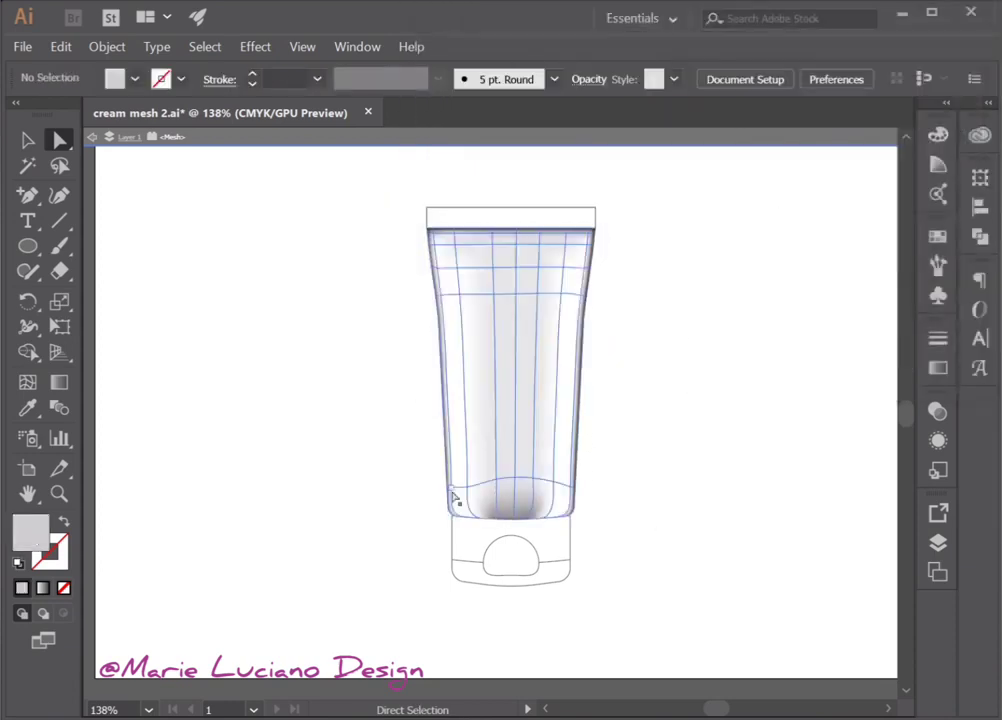
Step: Colour the tube's lower mesh points grey #adadad
drag(593, 559, 440, 475)
double_click(30, 531)
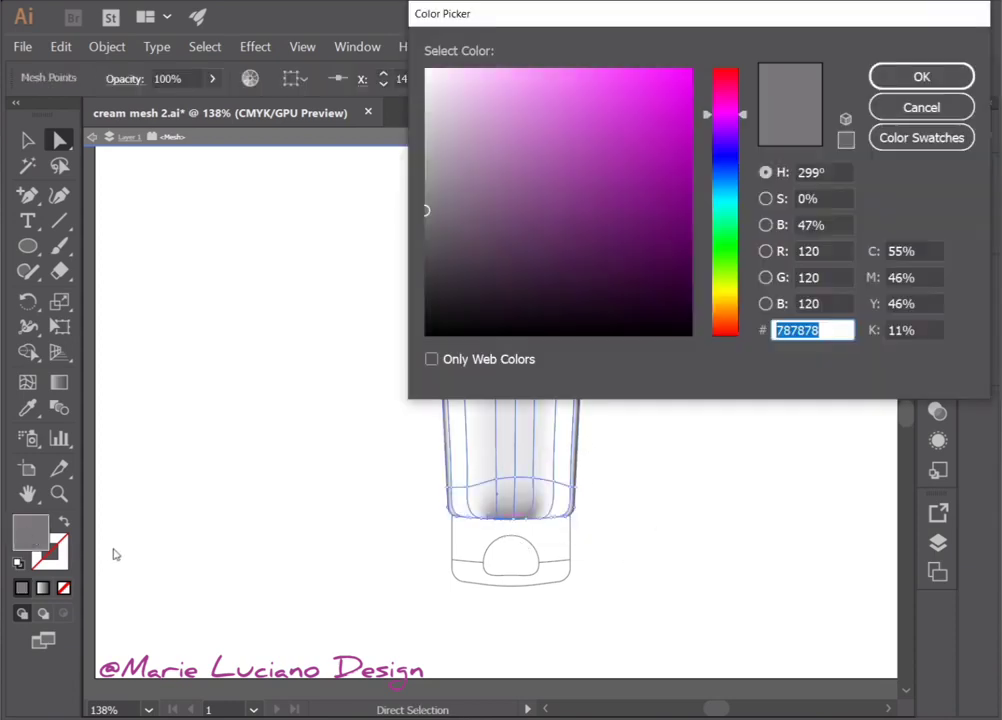
text(adadad)
click(900, 88)
Step: Set the bottom mesh point to grey #b7b7b7
click(510, 518)
double_click(30, 531)
text(b7b7b7)
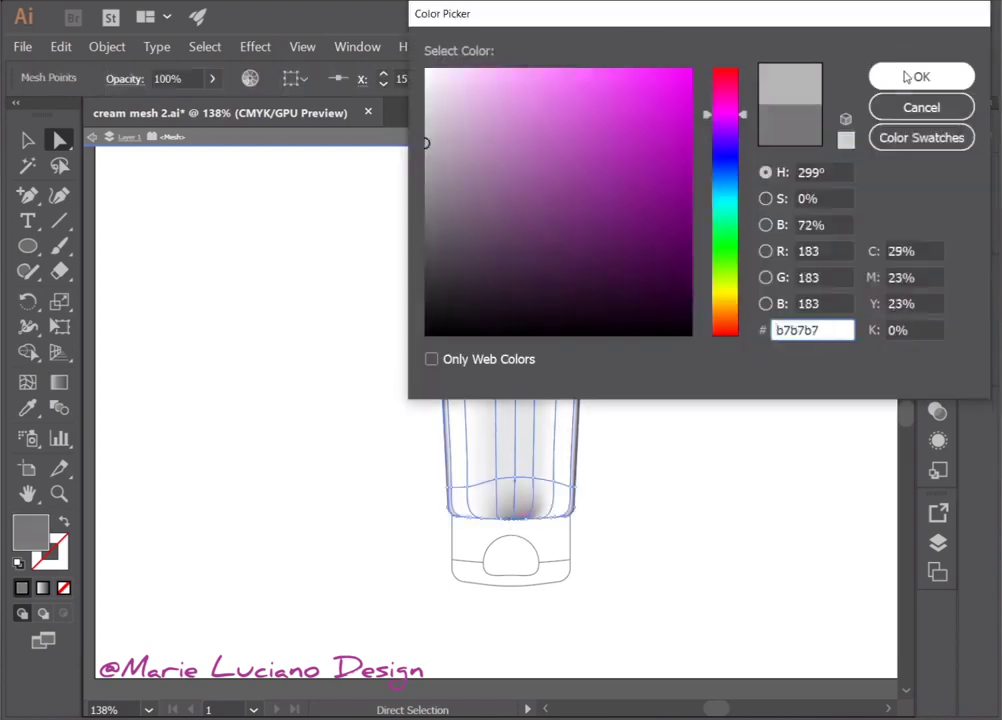
key(Return)
click(522, 528)
Step: Recolour a pair of mesh points on the tube body
click(537, 488)
shift+click(566, 293)
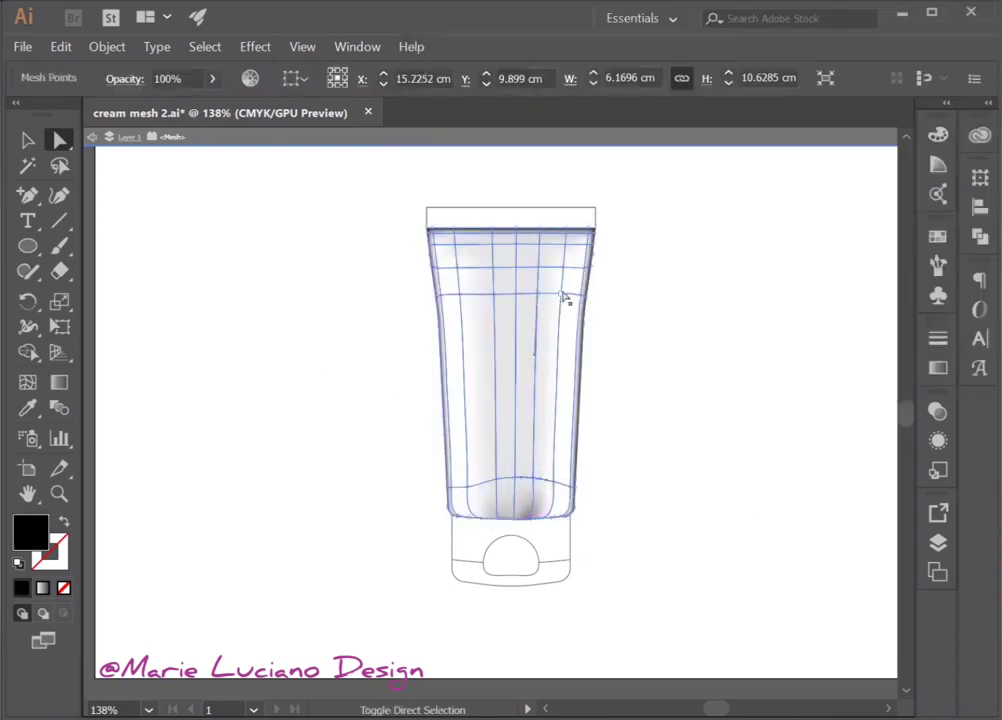
double_click(30, 531)
key(Return)
click(350, 300)
Step: Lighten right-column mesh points to #d8d8d8 and #dddddd
click(570, 288)
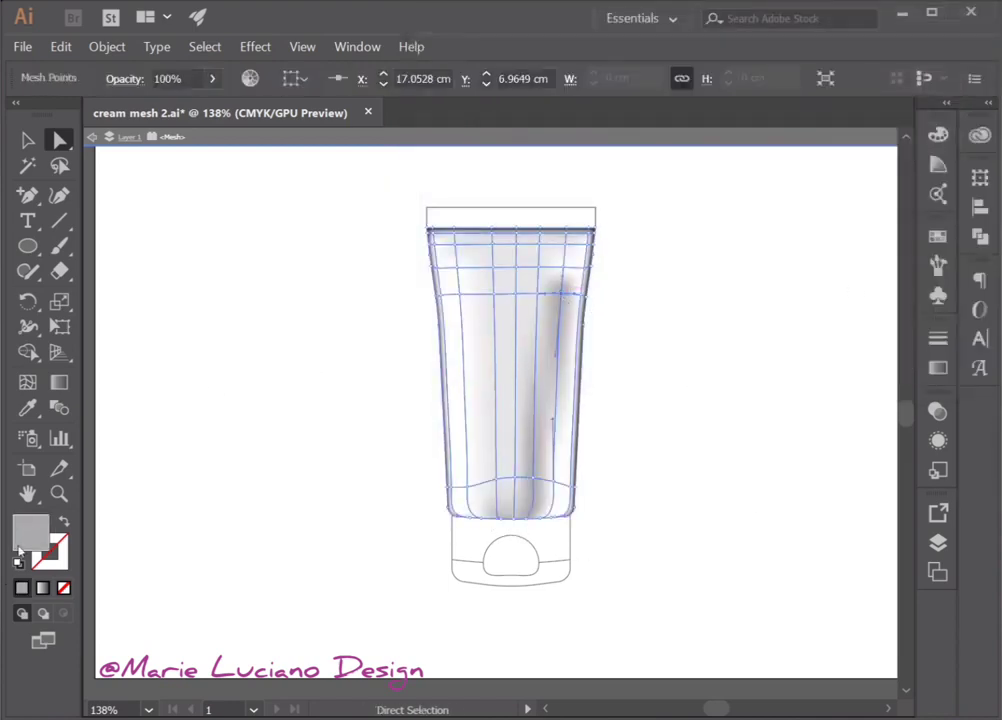
double_click(30, 531)
text(d8d8d8)
key(Return)
click(655, 443)
click(570, 288)
double_click(30, 531)
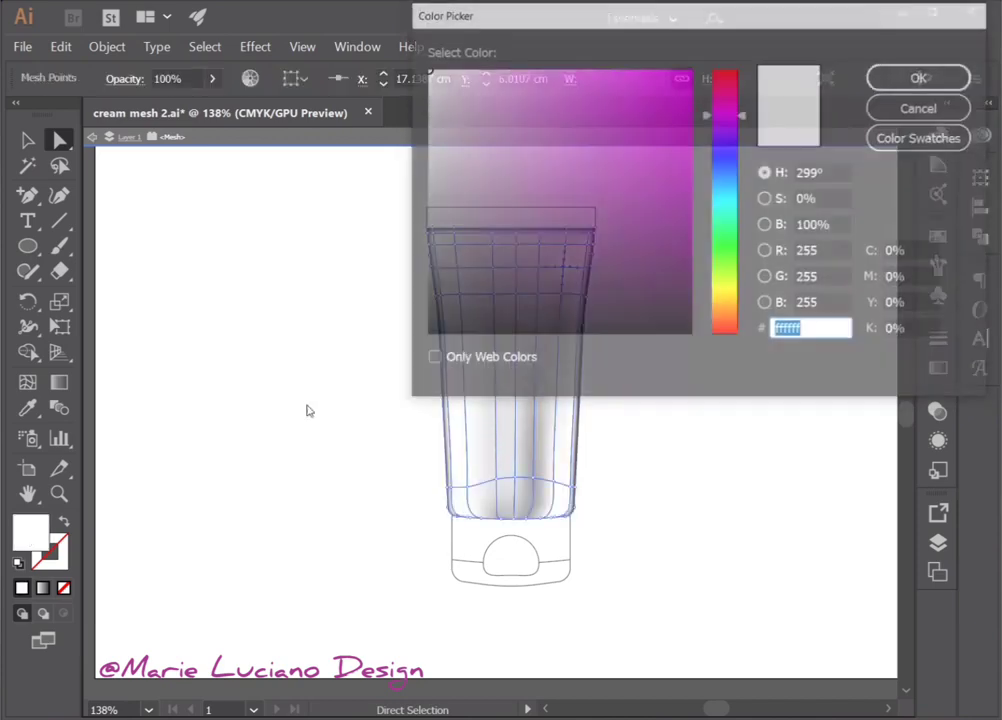
text(dddddd)
click(790, 354)
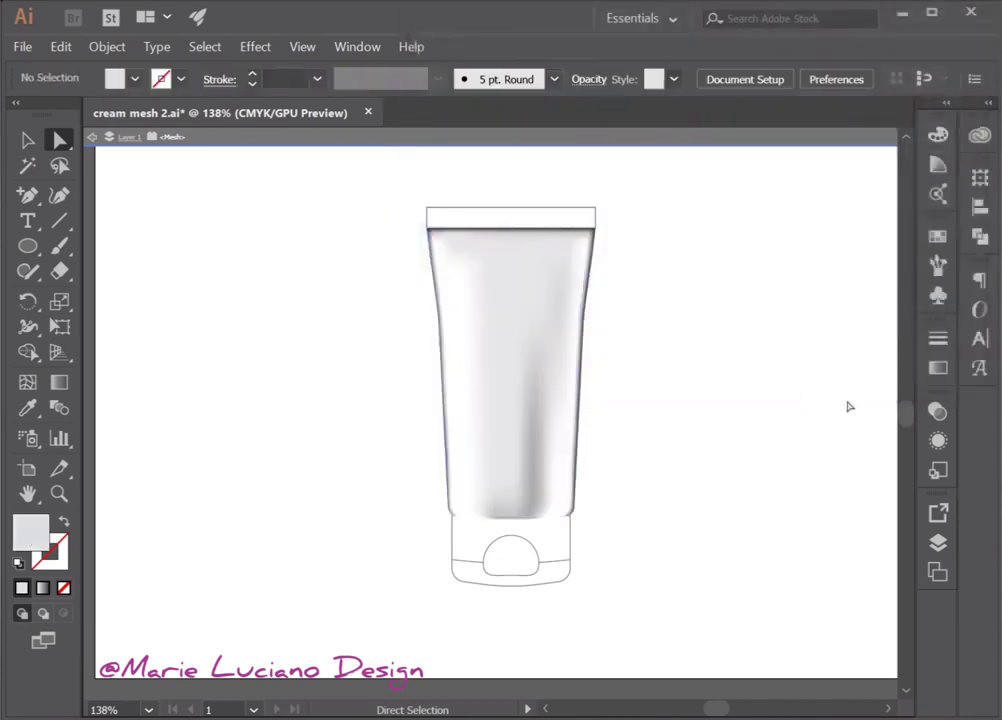
Step: Colour the bottom row of mesh points grey #adadad
drag(430, 470, 593, 521)
double_click(30, 531)
text(adadad)
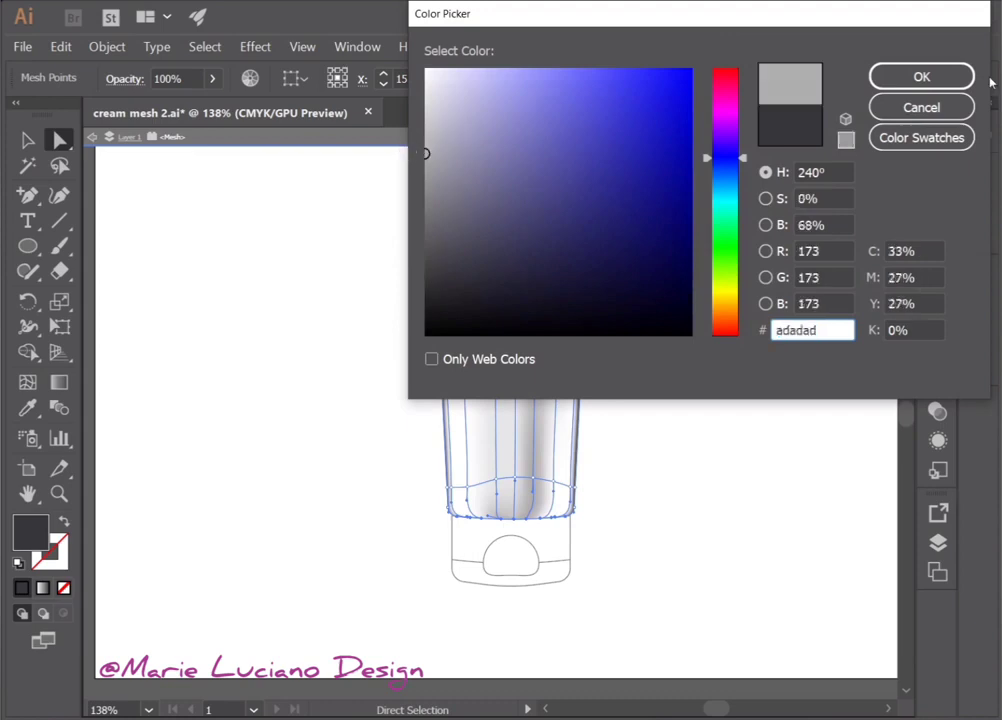
key(Return)
click(621, 657)
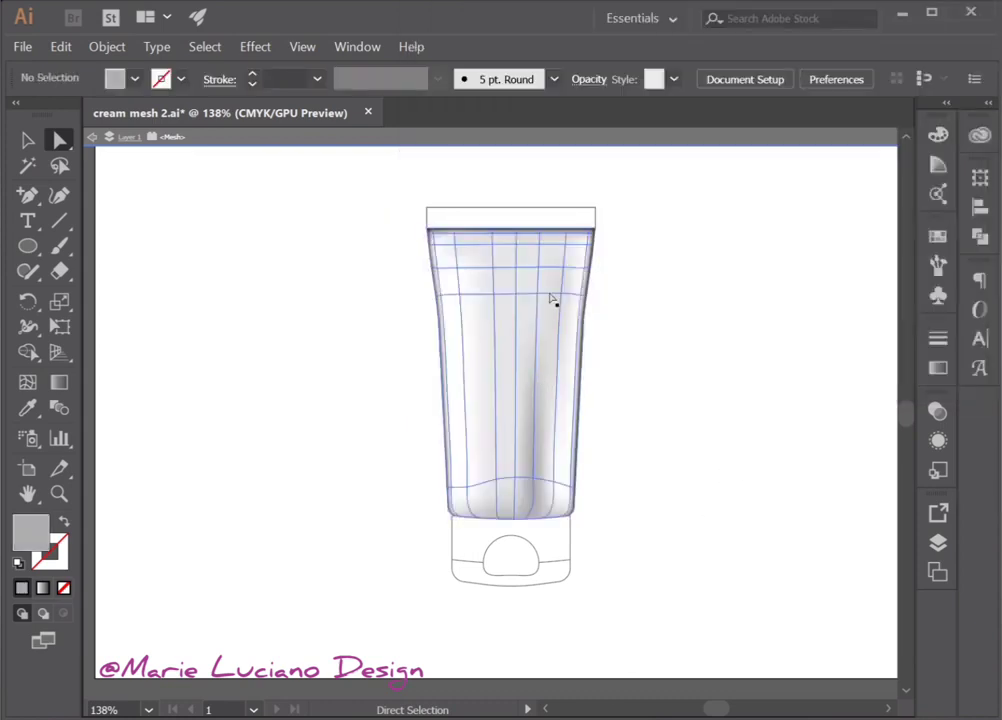
Step: Adjust the colour of the mesh points in the top rows
click(548, 268)
shift+click(543, 232)
double_click(30, 531)
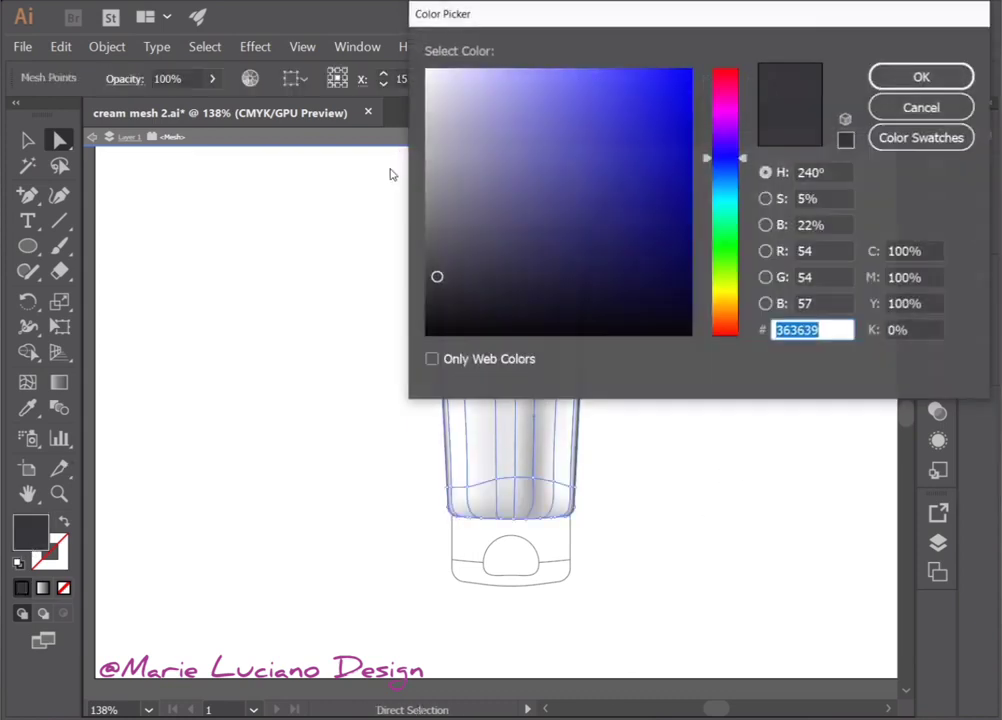
key(Escape)
click(806, 350)
Step: Set several body mesh points to lighter greys
click(503, 520)
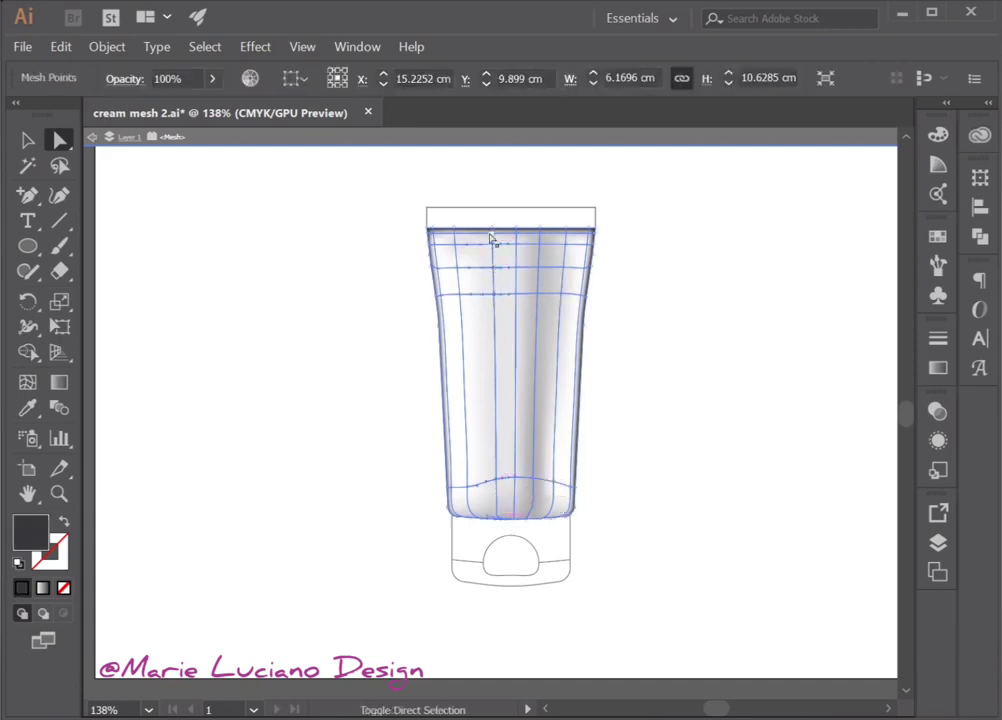
double_click(30, 531)
click(957, 74)
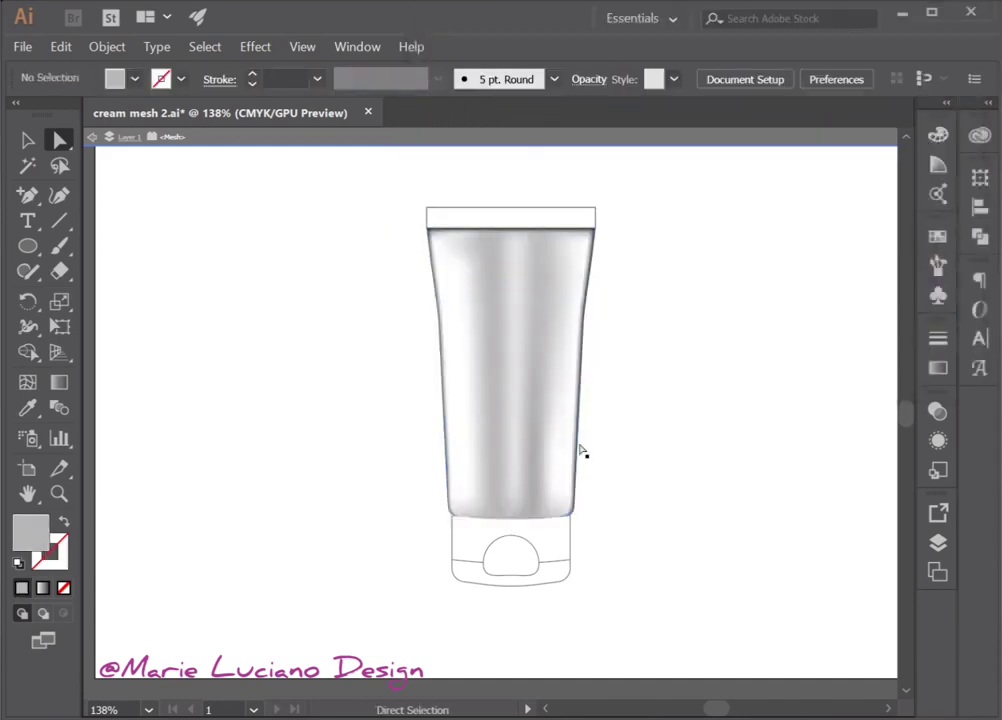
click(517, 483)
shift+click(519, 240)
double_click(30, 531)
click(951, 74)
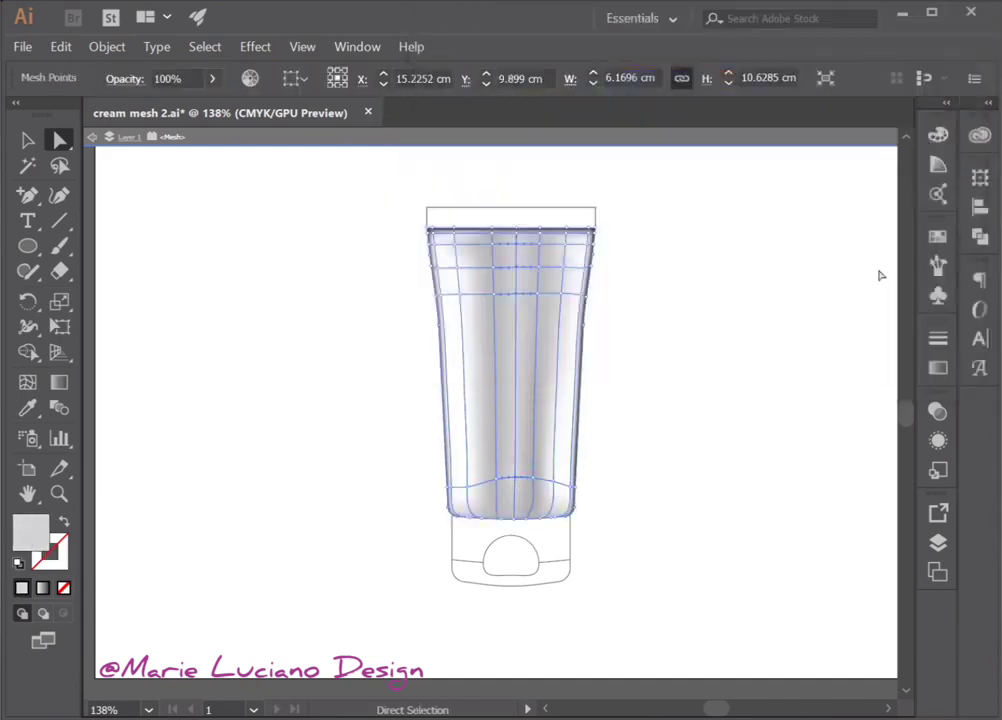
click(745, 392)
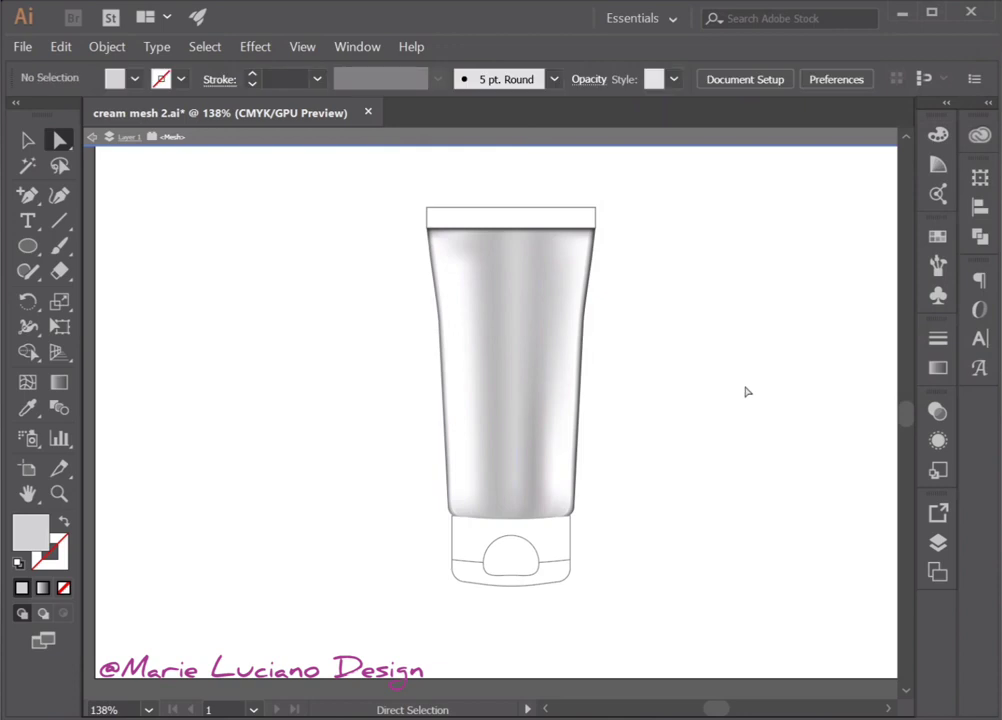
Step: Lighten the upper-left mesh point and points near the tube top to light grey
click(459, 293)
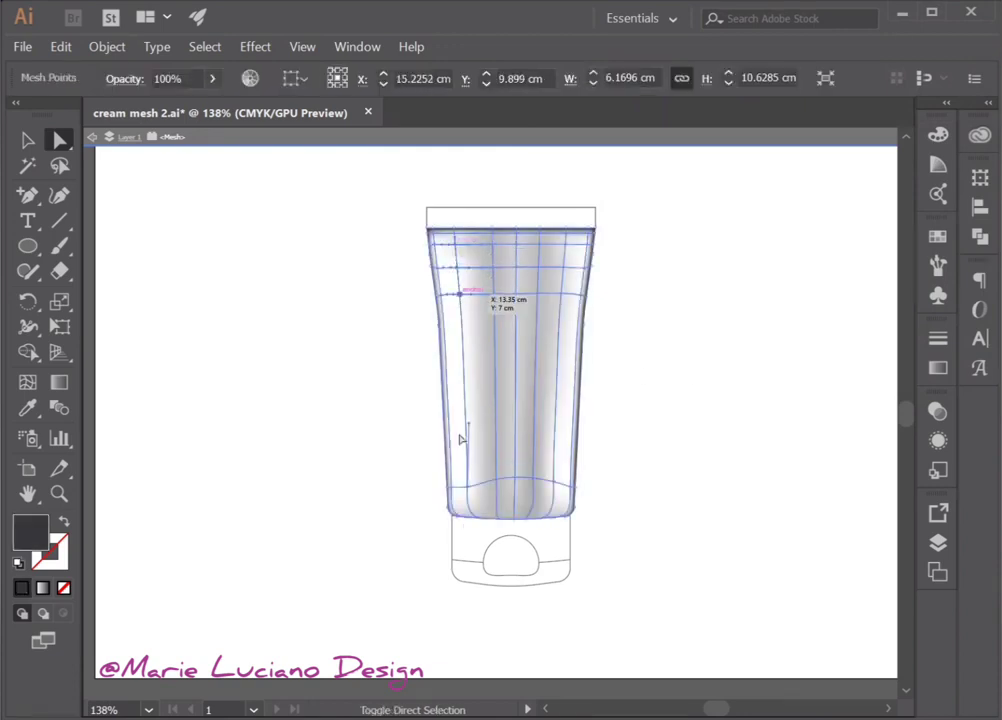
double_click(30, 531)
click(919, 74)
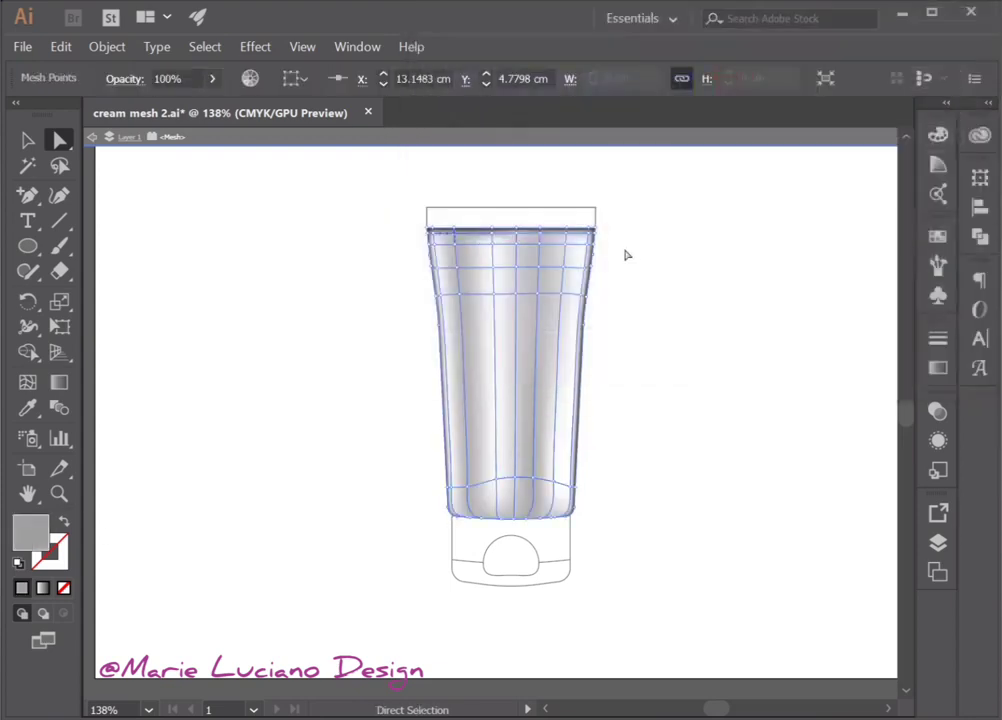
click(627, 255)
click(539, 484)
click(545, 251)
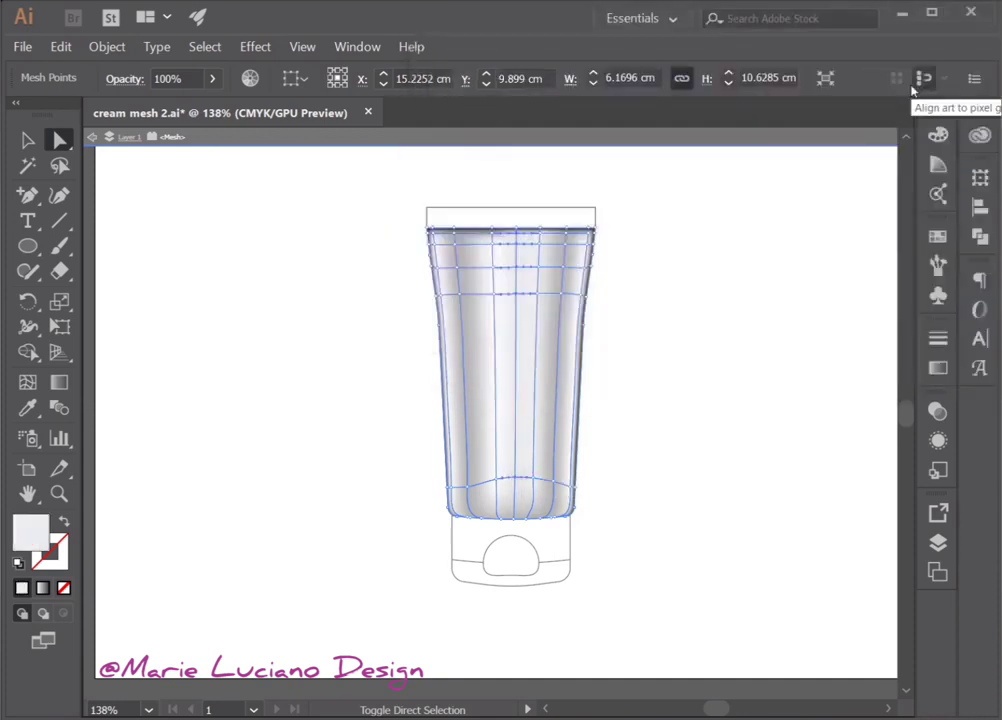
click(810, 426)
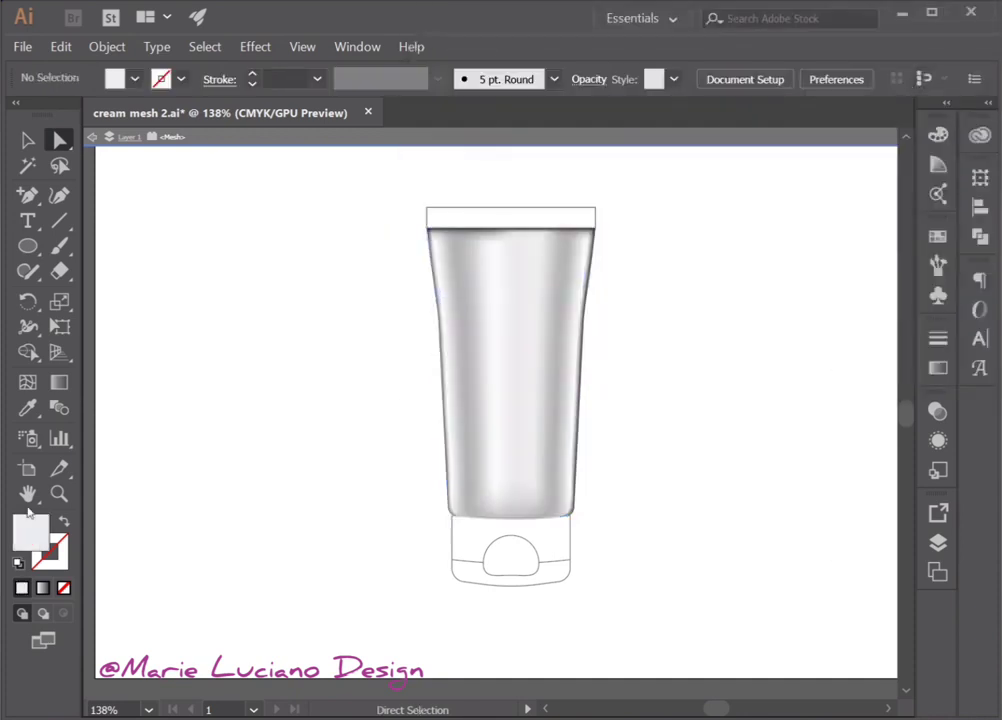
click(59, 493)
click(178, 301)
Step: Fill the top band rectangle with a linear gradient and reposition its white stop
click(503, 250)
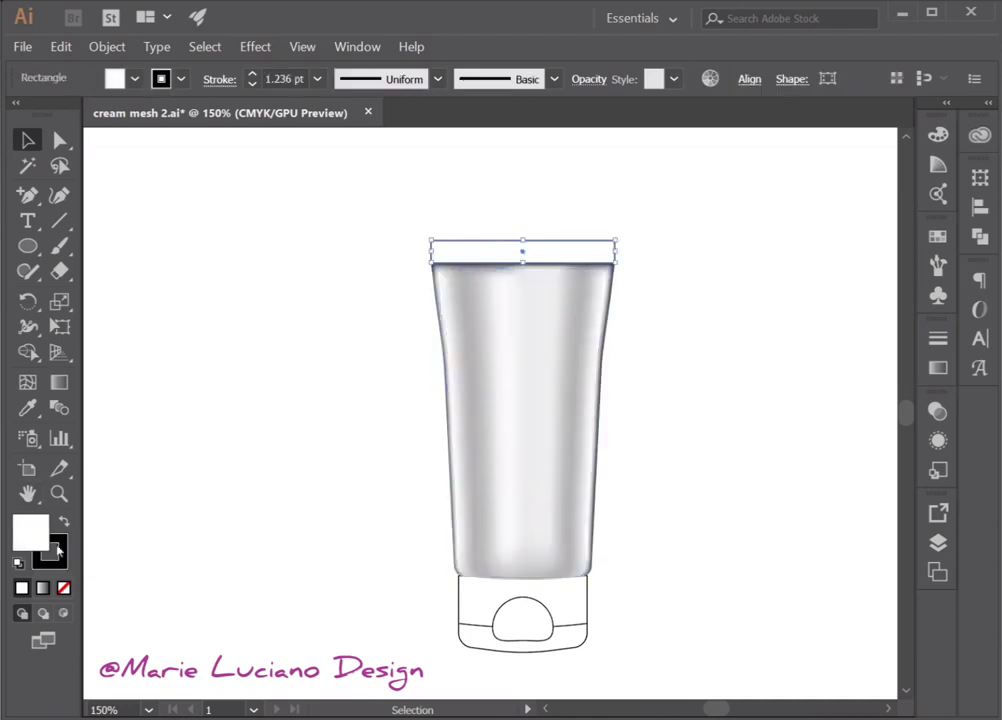
key(comma)
key(period)
mouse_move(668, 497)
mouse_down()
mouse_move(848, 497)
mouse_move(668, 497)
mouse_move(715, 497)
mouse_up()
double_click(876, 497)
click(783, 424)
click(859, 497)
Step: Add grey stops near 22%, 86% and 5.53% for a metallic sheen
click(727, 497)
mouse_move(834, 497)
mouse_down()
mouse_move(848, 497)
mouse_move(824, 497)
mouse_move(857, 497)
mouse_move(813, 497)
mouse_move(860, 497)
mouse_up()
click(865, 497)
click(841, 497)
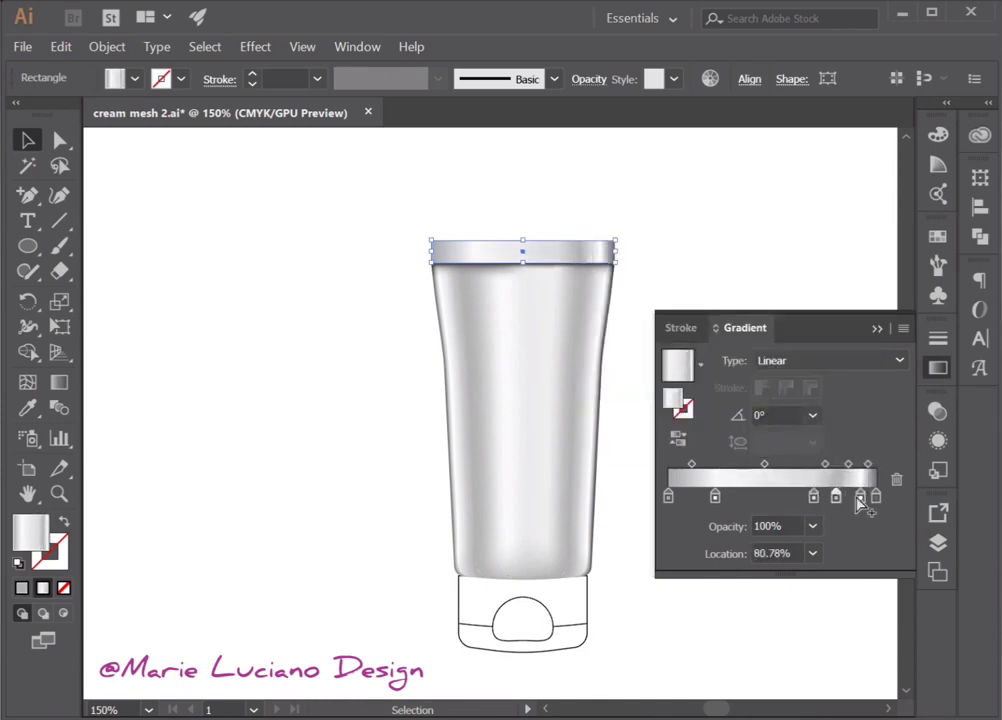
drag(672, 497, 701, 497)
click(877, 331)
click(376, 556)
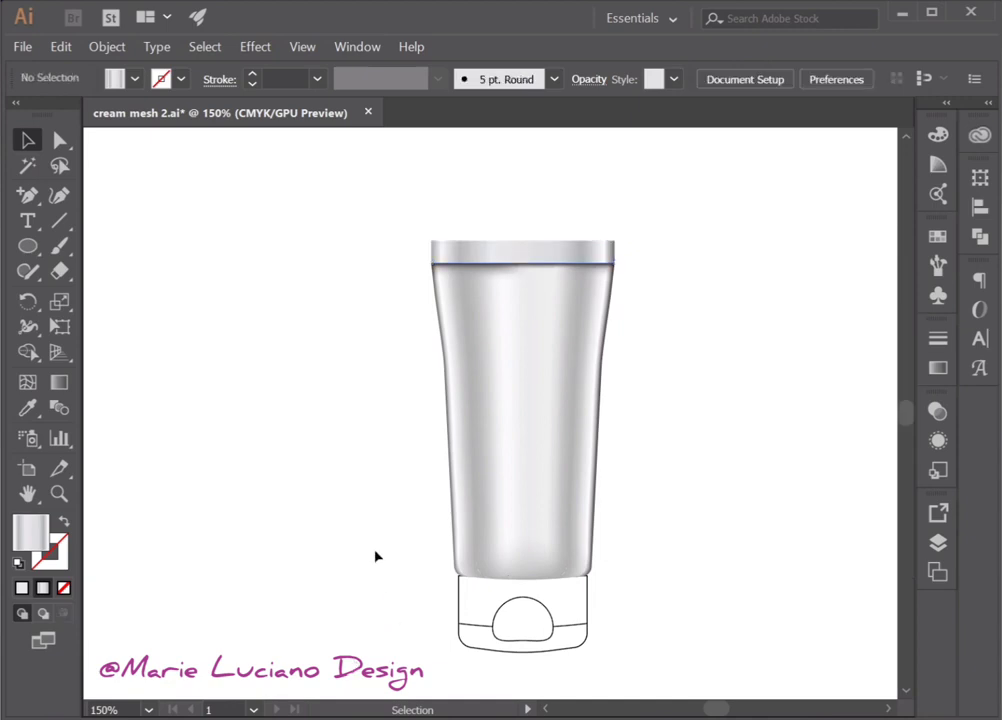
Step: Draw a vertical line at the top band's left edge and repeat it into stripes
click(461, 268)
key(z)
click(445, 347)
drag(28, 195, 78, 195)
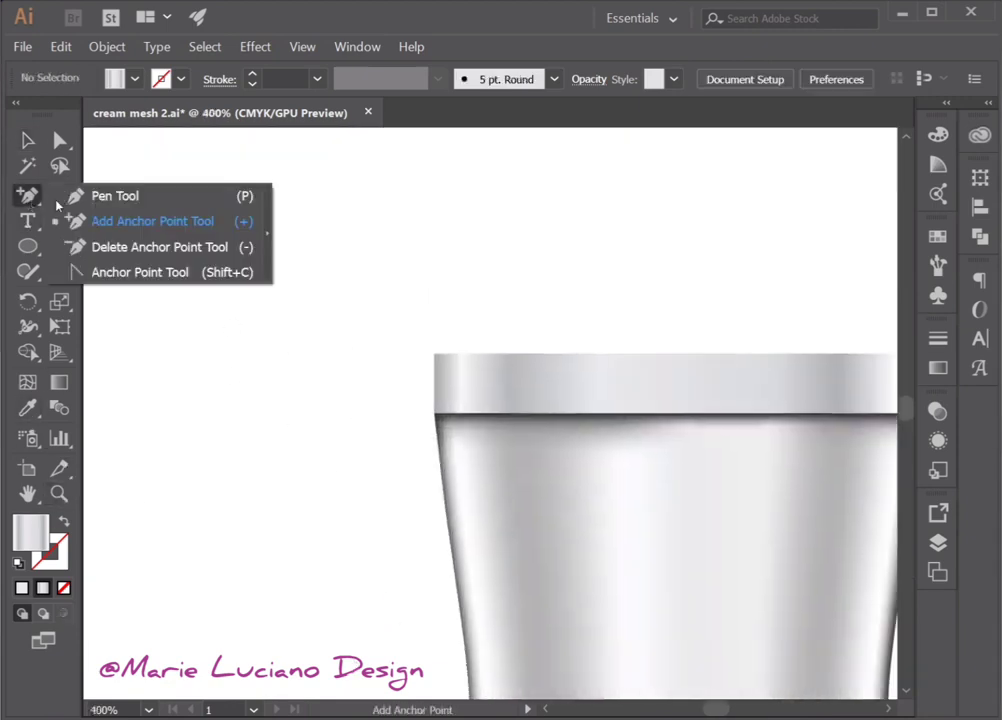
click(436, 353)
click(436, 413)
drag(436, 413, 141, 373)
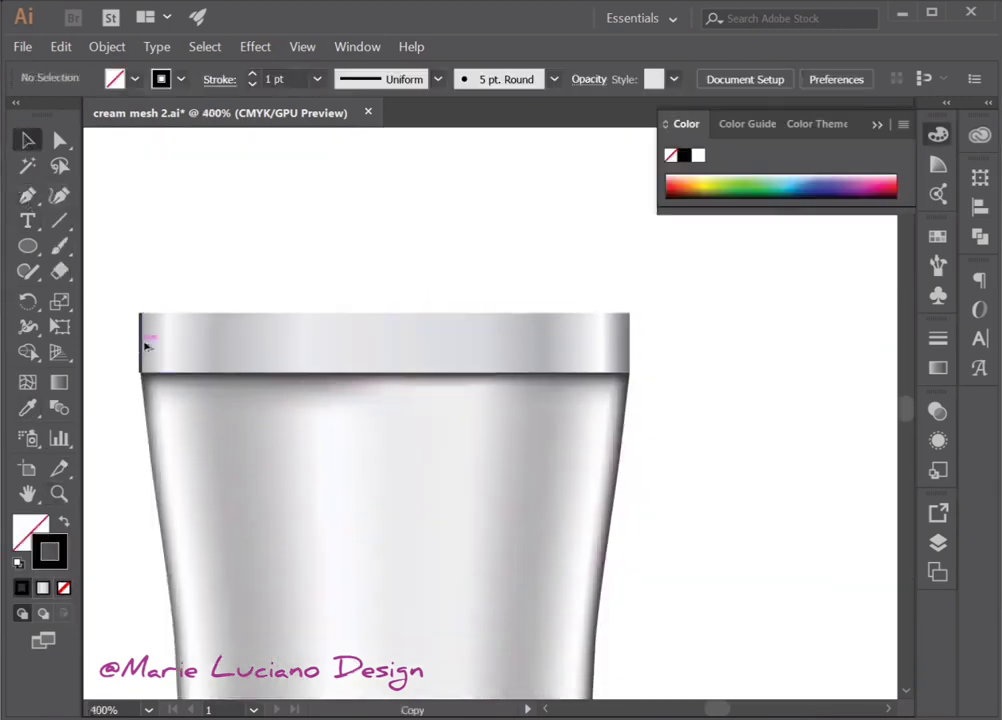
key(ctrl+d)
key(ctrl+d)
key(ctrl+d)
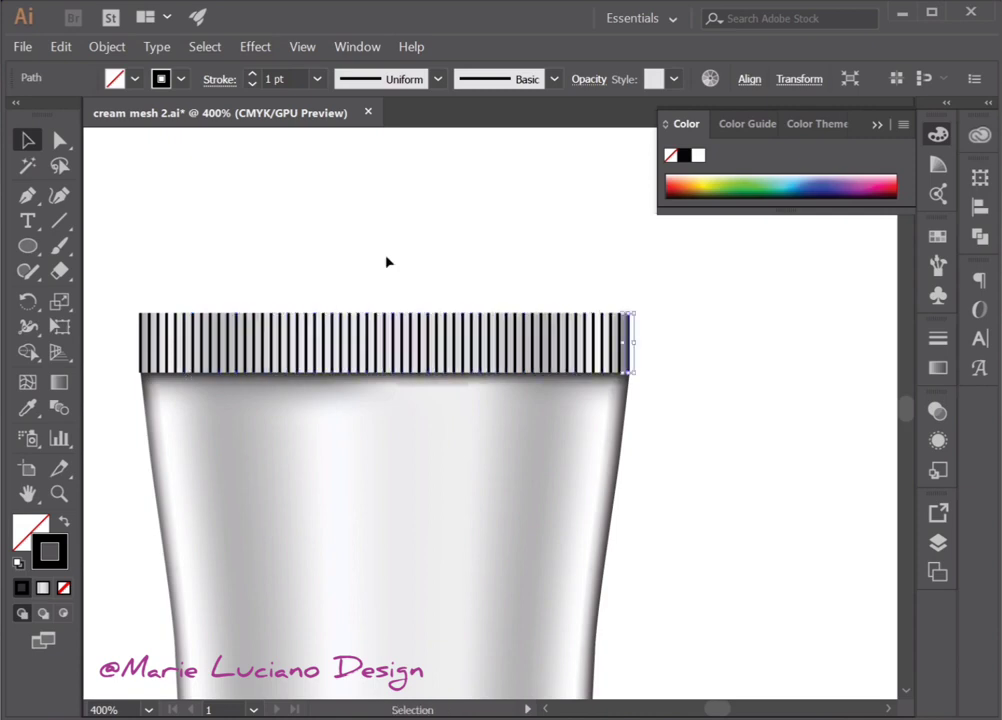
Step: Group the stripe lines and expand them into filled shapes
scroll(387, 262, left, 3)
drag(246, 306, 790, 357)
key(ctrl+g)
click(107, 46)
click(140, 280)
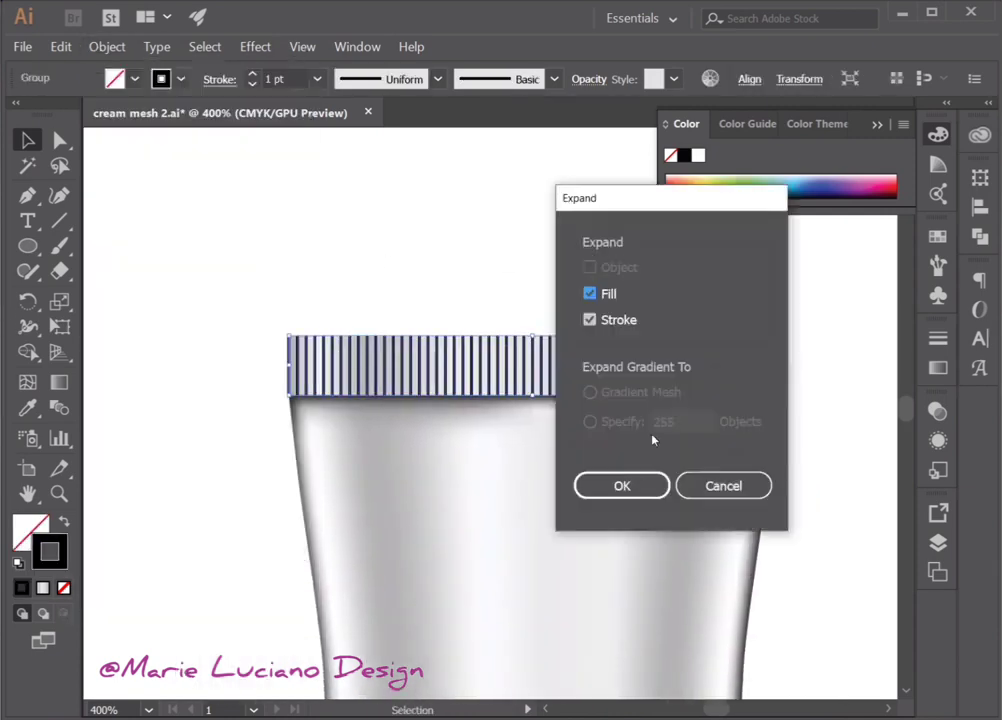
click(622, 485)
Step: Fill the expanded stripes with a 90° linear gradient using a 50% black stop
click(938, 367)
click(834, 480)
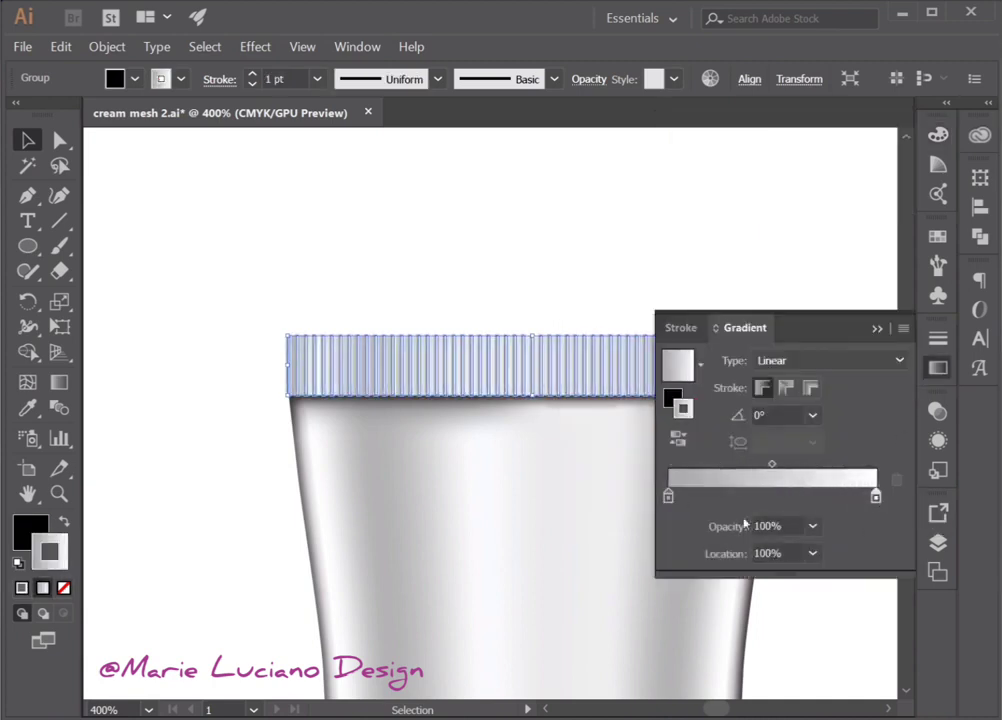
double_click(876, 496)
drag(745, 380, 748, 380)
click(877, 328)
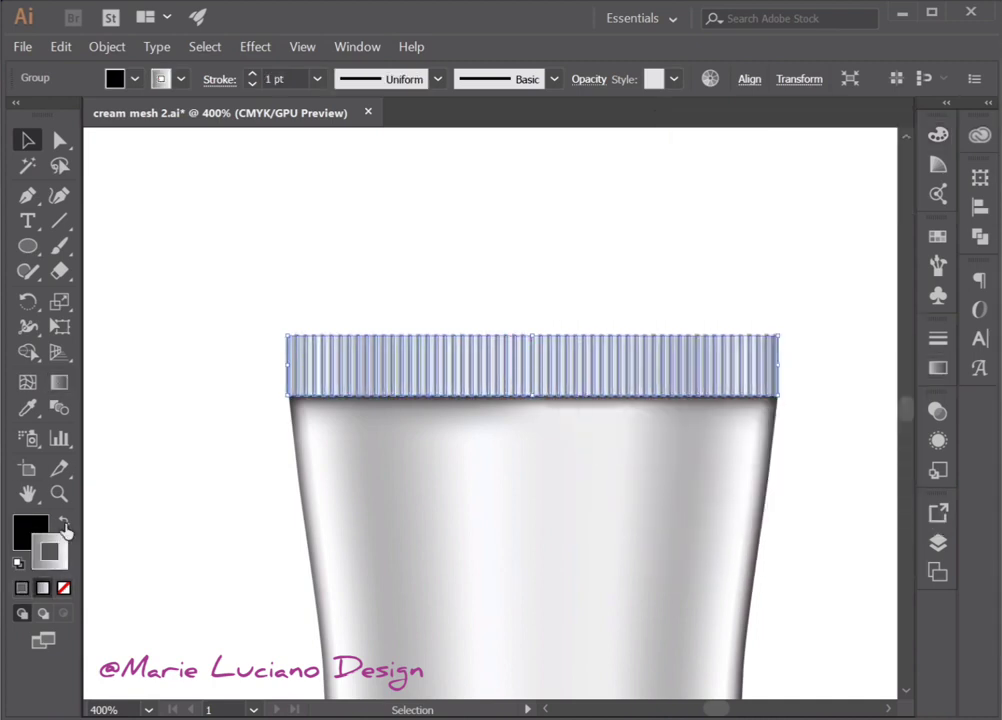
click(59, 382)
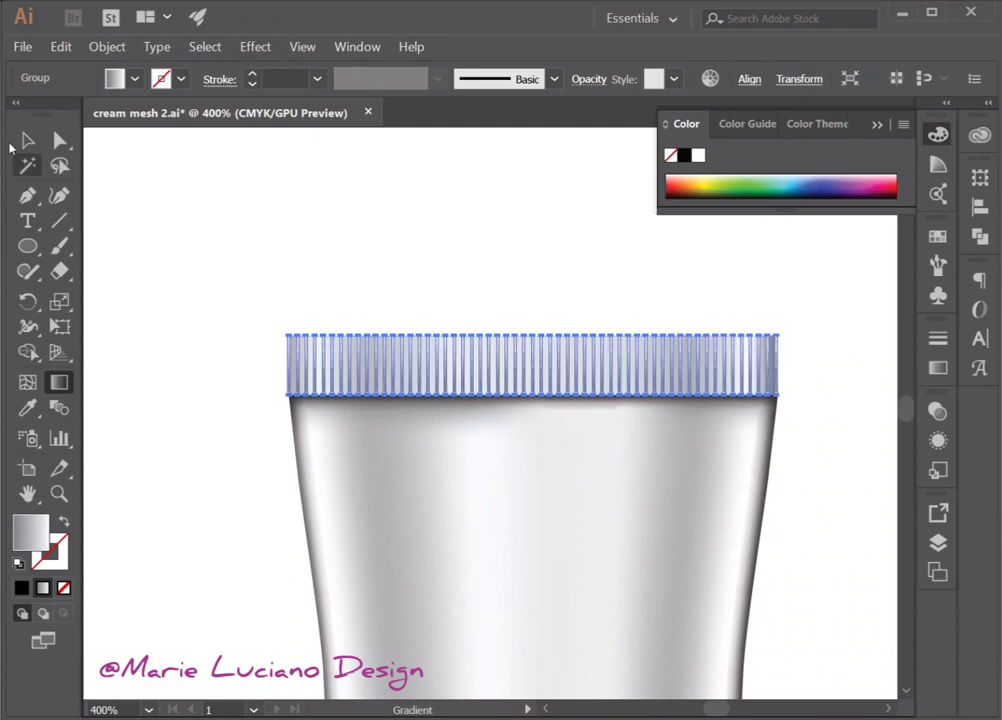
key(ctrl+shift+a)
key(ctrl+minus)
key(ctrl+minus)
key(ctrl+minus)
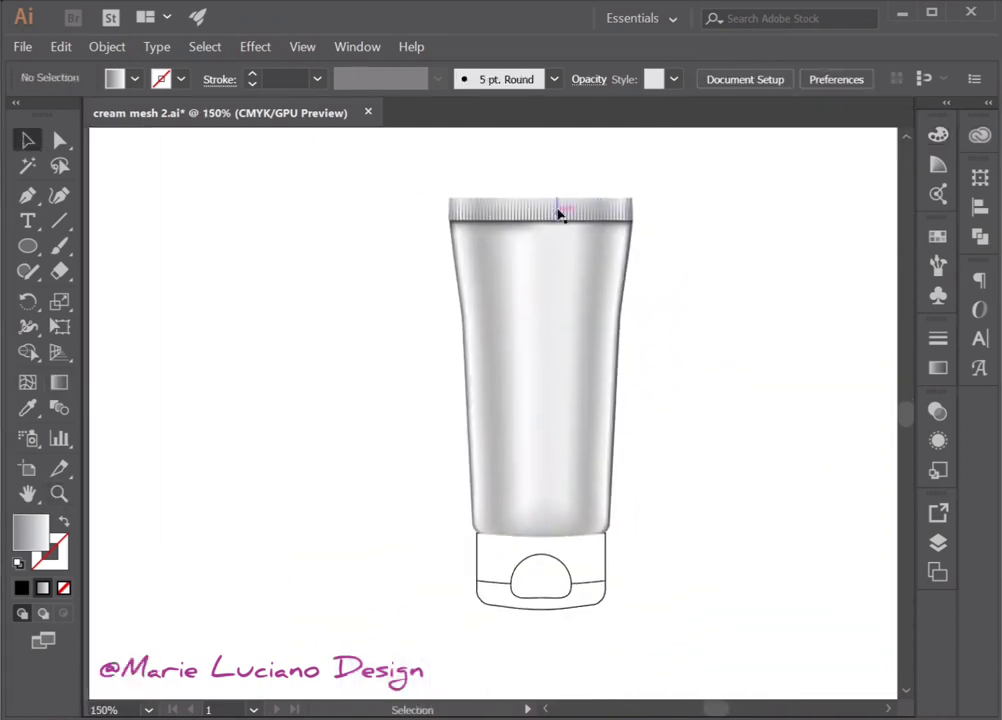
Step: Move the stripes' right gradient stop to 89.77% with an 85% black dark stop
click(558, 213)
double_click(874, 496)
drag(874, 497, 855, 497)
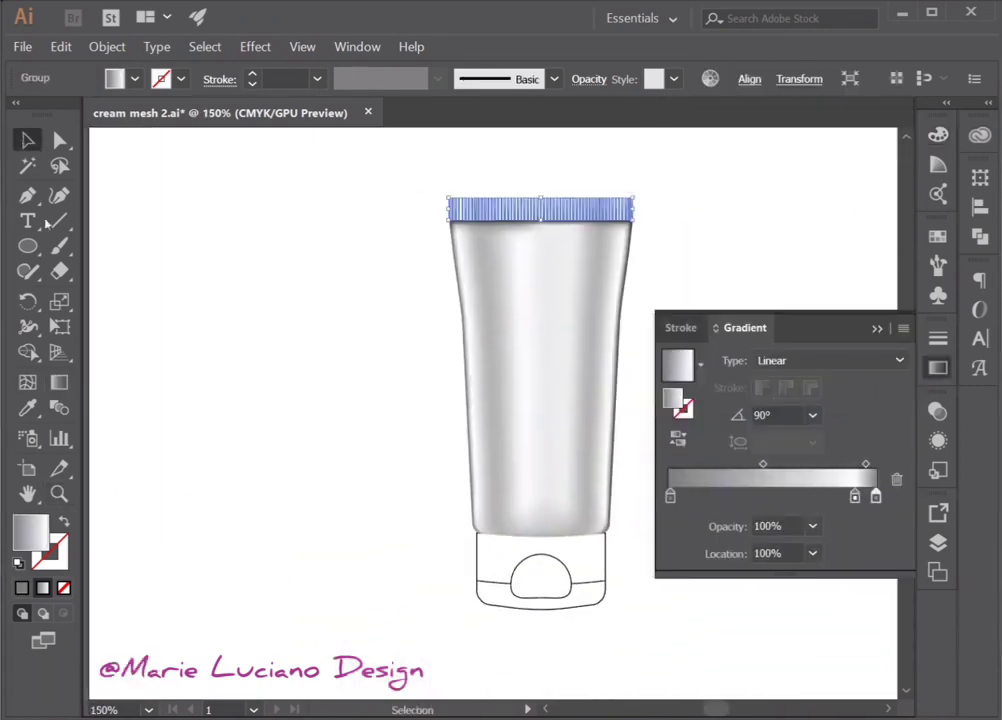
key(ctrl+shift+a)
click(597, 206)
double_click(855, 496)
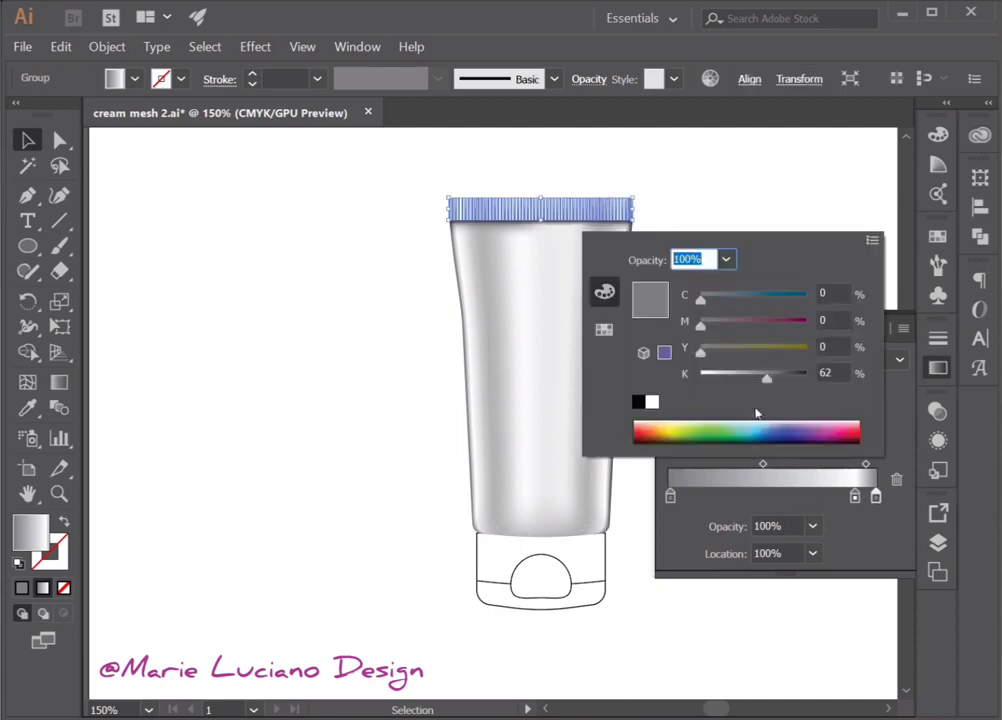
click(363, 417)
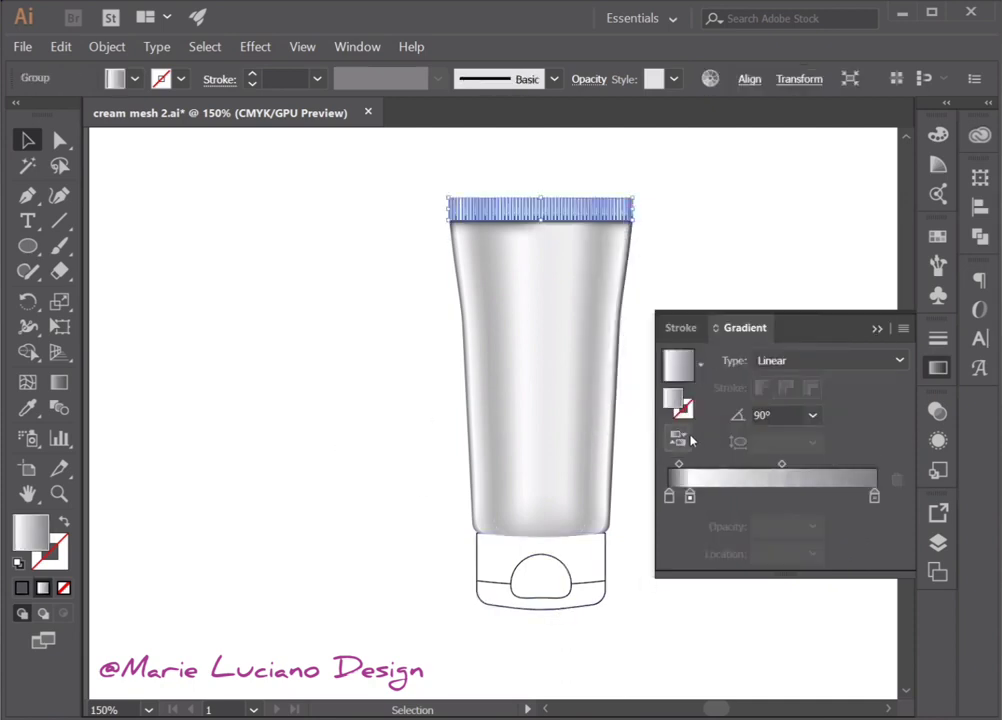
click(731, 246)
Step: Set the tube body's top-edge mesh points to grey
double_click(490, 364)
click(60, 140)
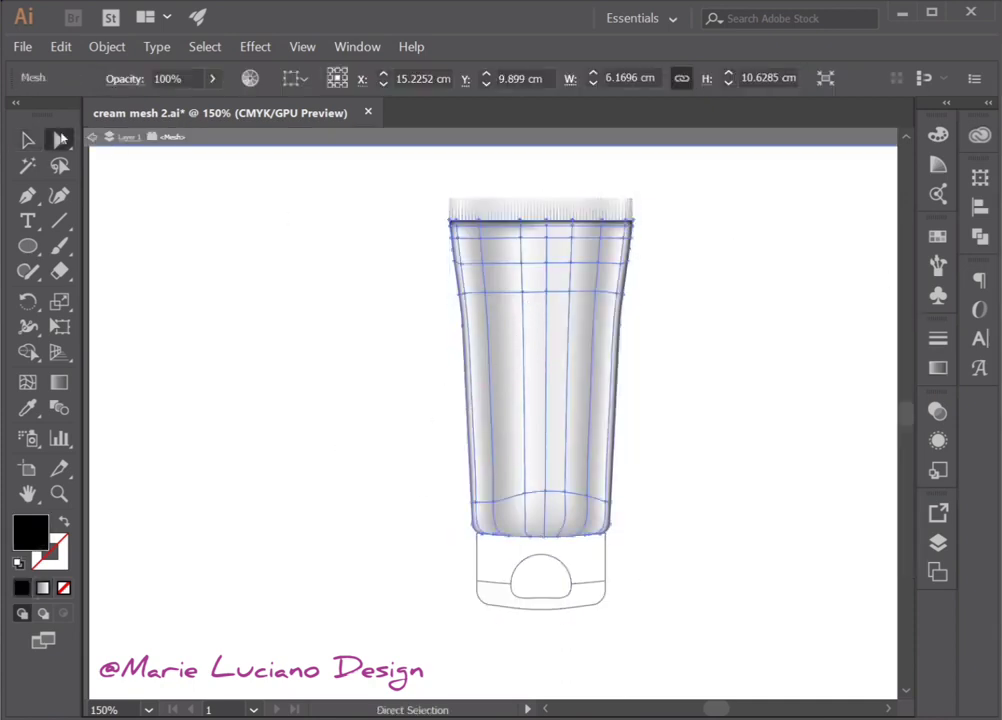
drag(483, 233, 600, 226)
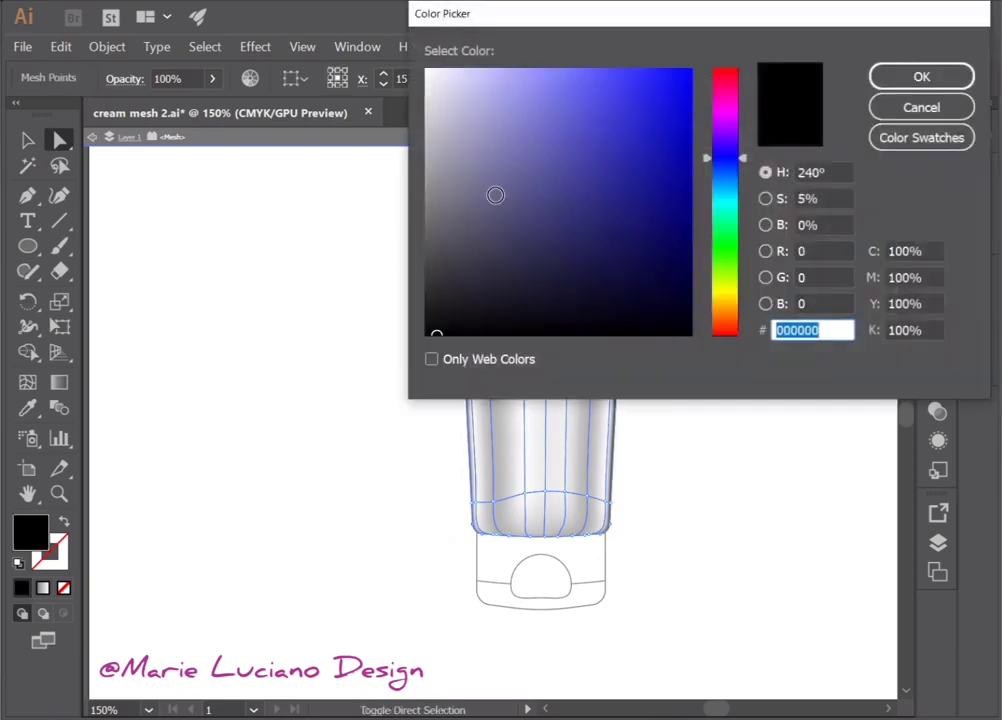
key(Return)
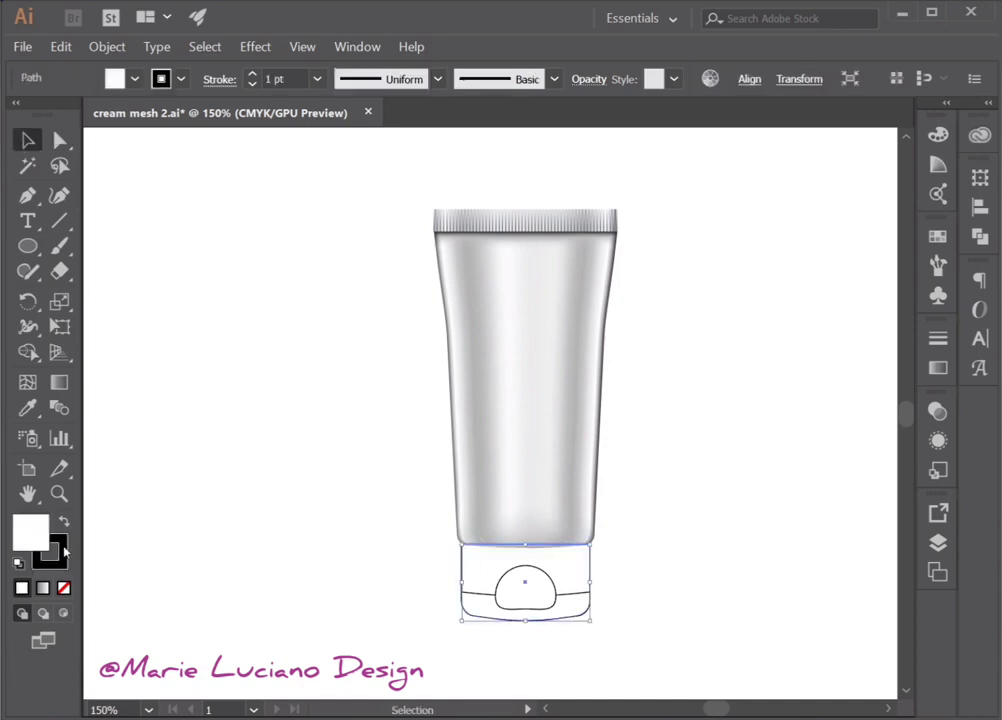
Step: Fill the bottom cap with a linear gradient of grey and white stops, including 14% black
key(.)
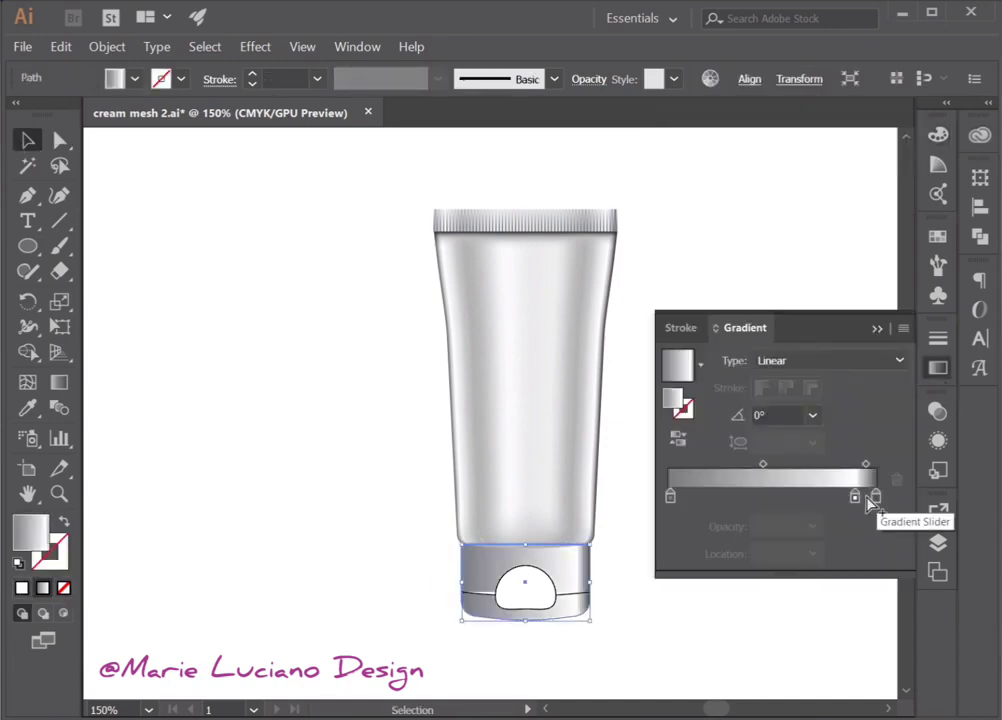
click(846, 496)
double_click(830, 496)
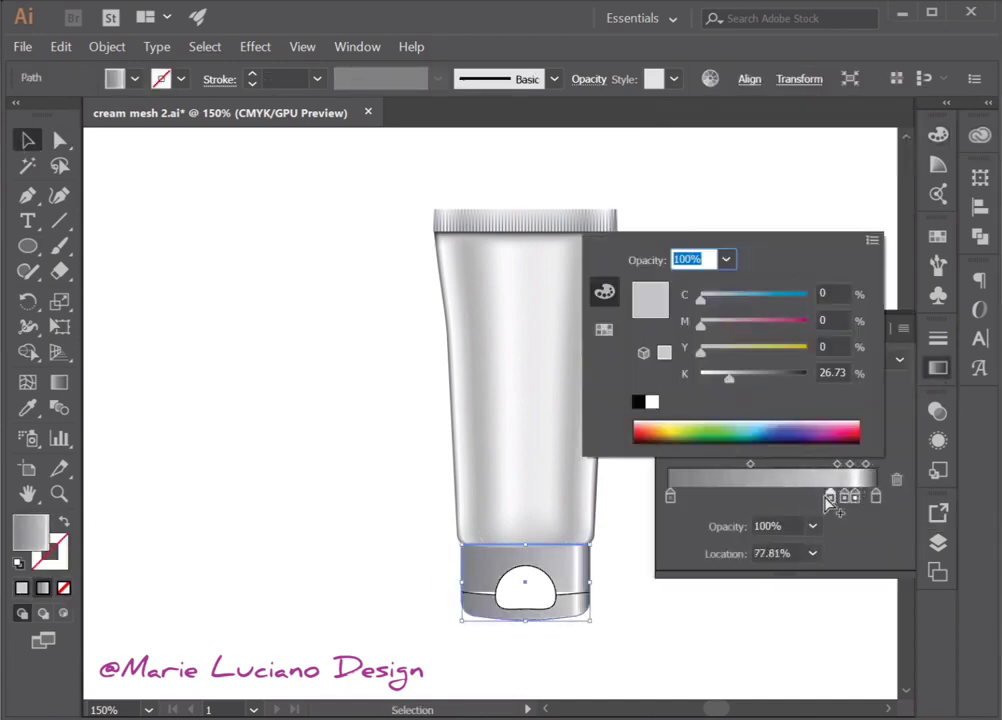
click(690, 496)
double_click(714, 496)
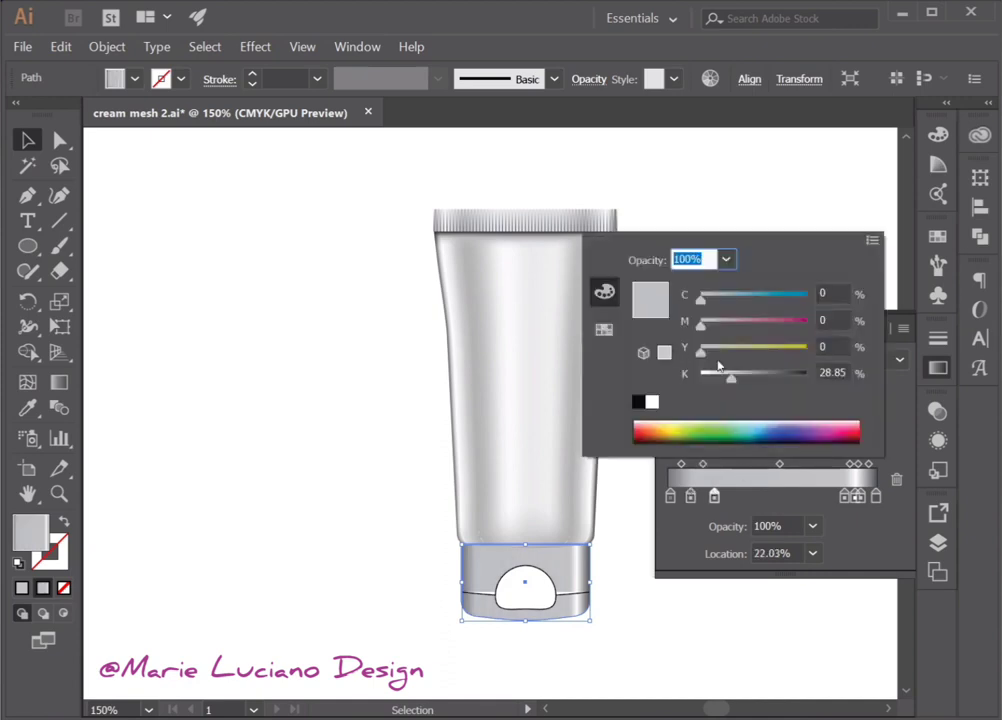
click(822, 497)
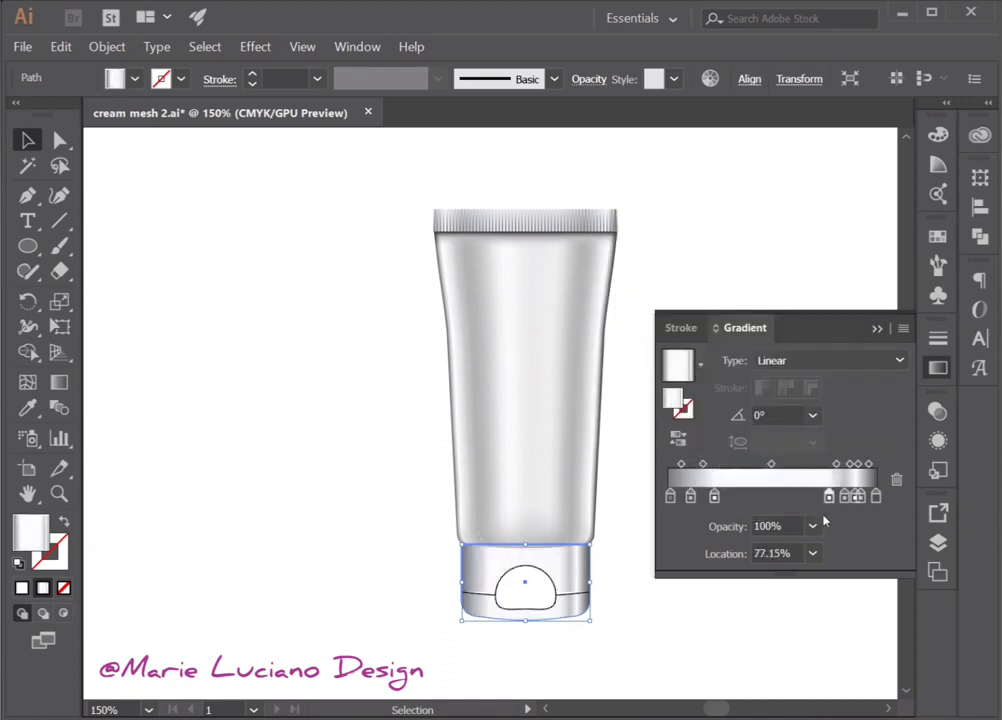
double_click(855, 497)
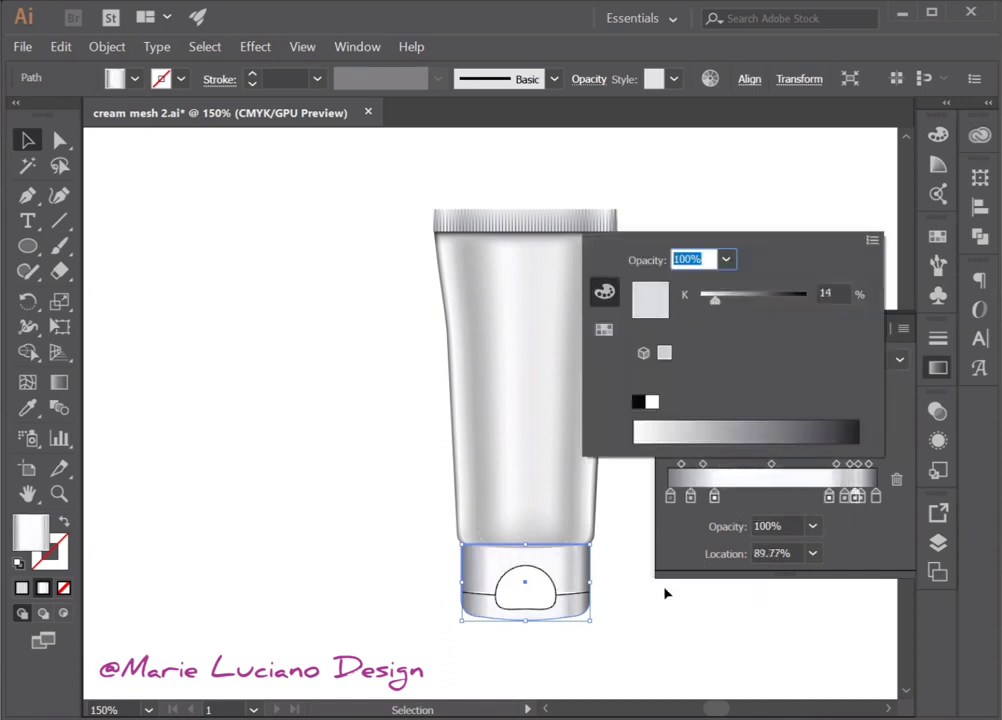
key(Escape)
double_click(714, 496)
double_click(829, 496)
click(750, 613)
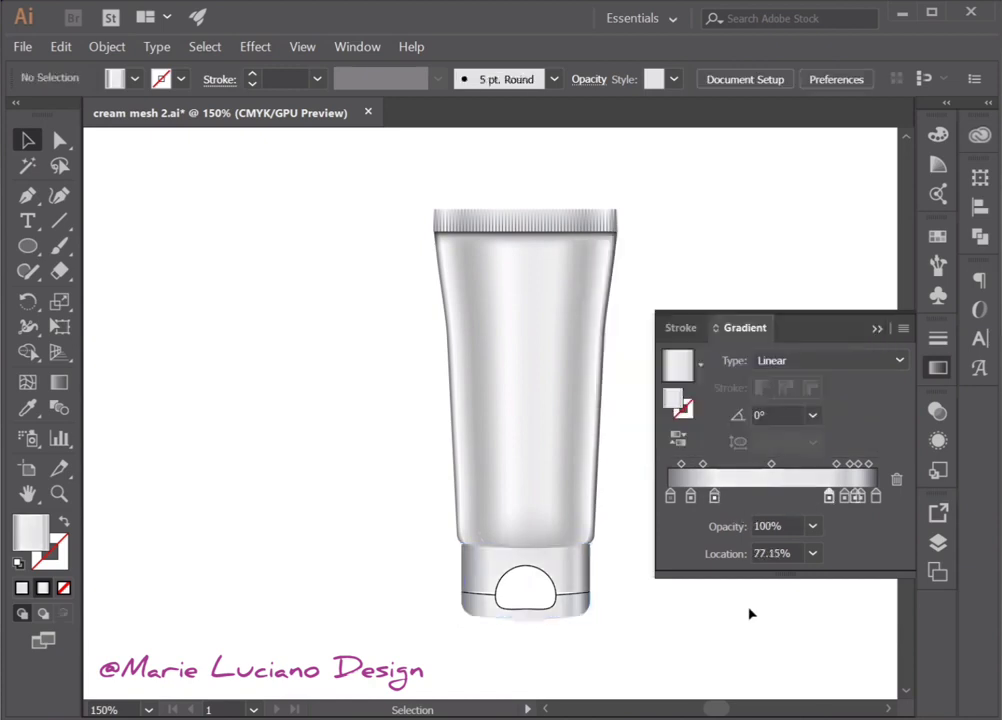
Step: Select the cap's thin band line and bring up its Transparency blend modes
click(530, 600)
click(937, 411)
click(728, 433)
Step: Set the band line to Multiply with a grey stroke at 32% opacity
click(727, 87)
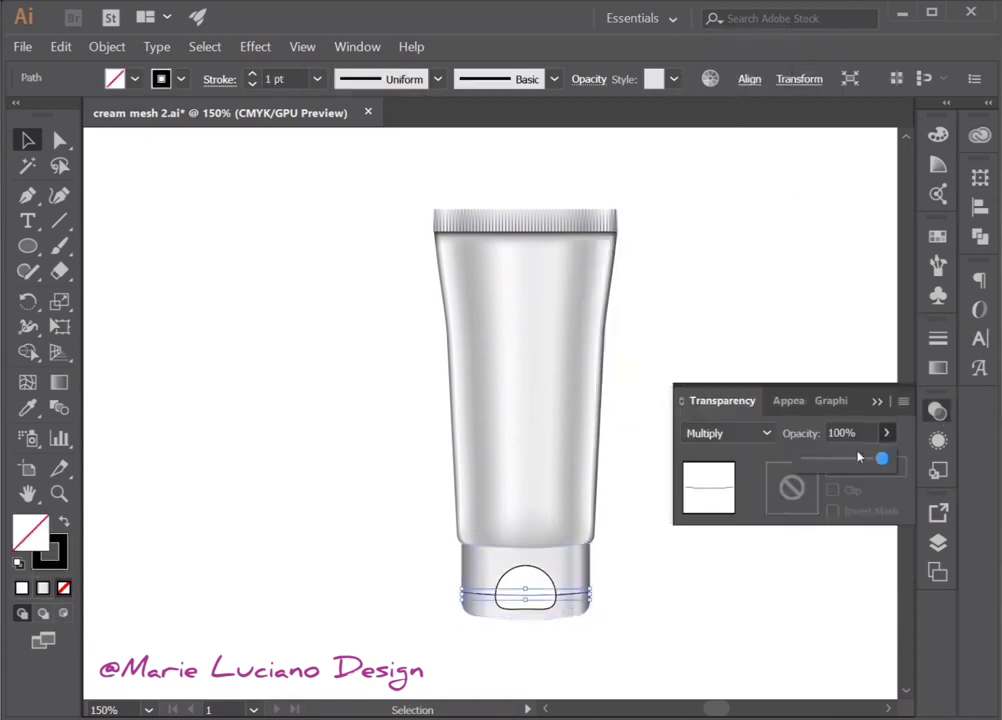
double_click(50, 552)
key(Return)
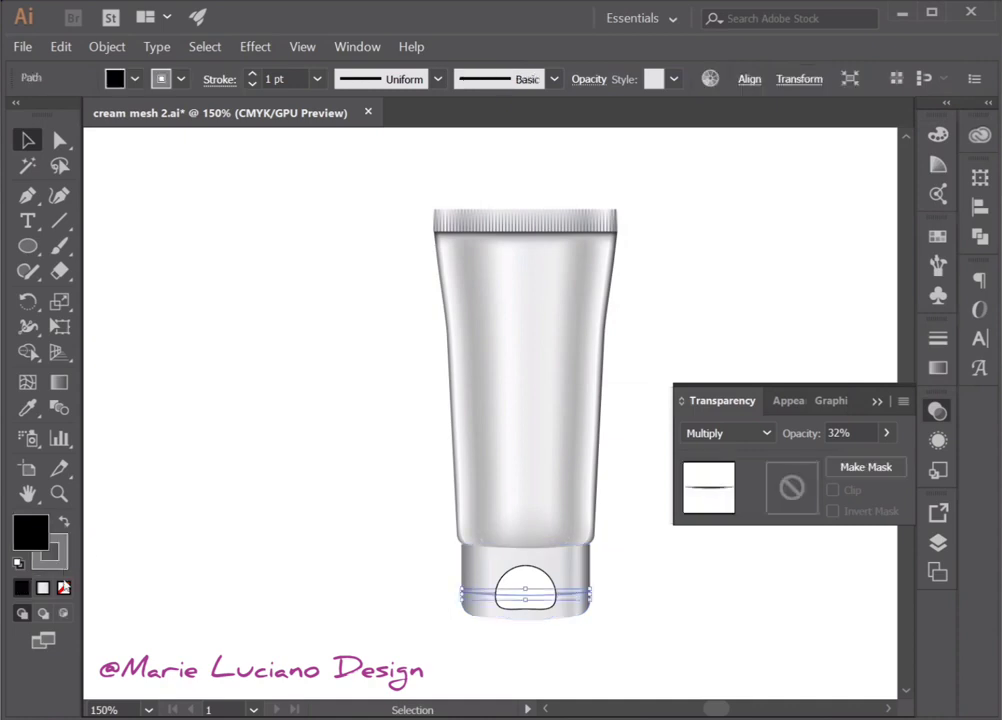
click(568, 588)
Step: Add mesh points to the cap's white oval and lighten their colours for a dome highlight
key(u)
click(510, 578)
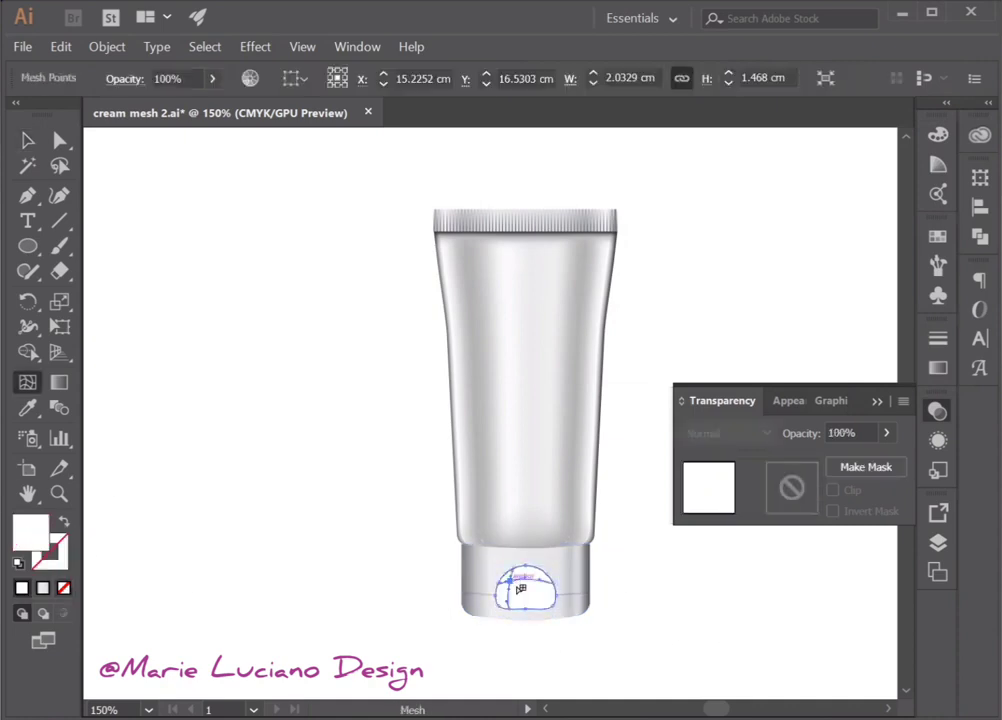
double_click(529, 600)
click(492, 584)
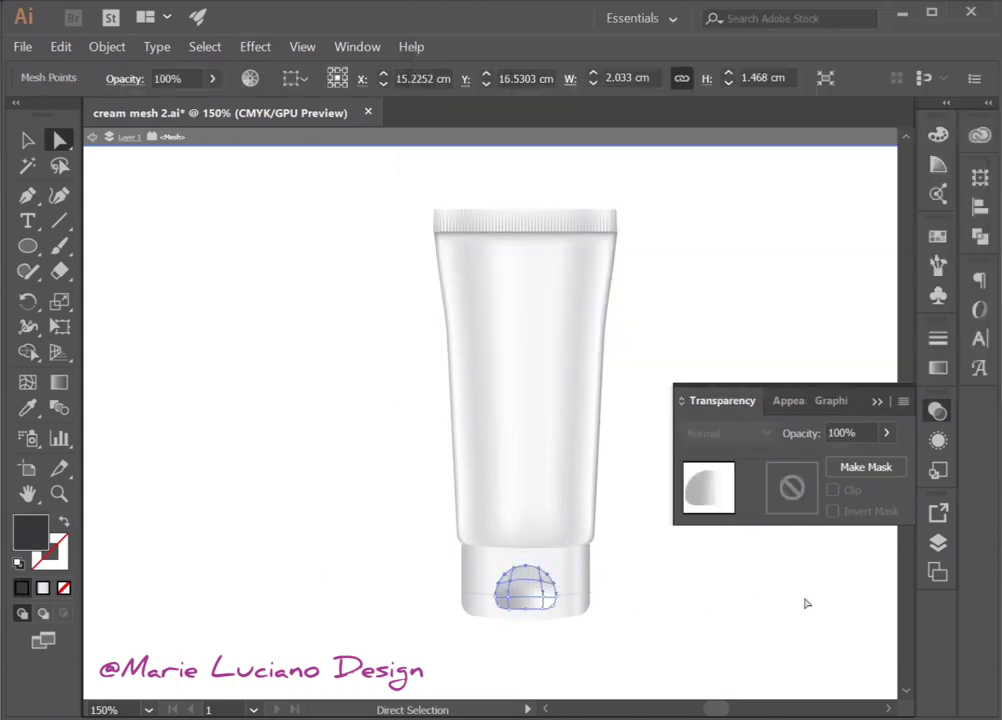
click(805, 604)
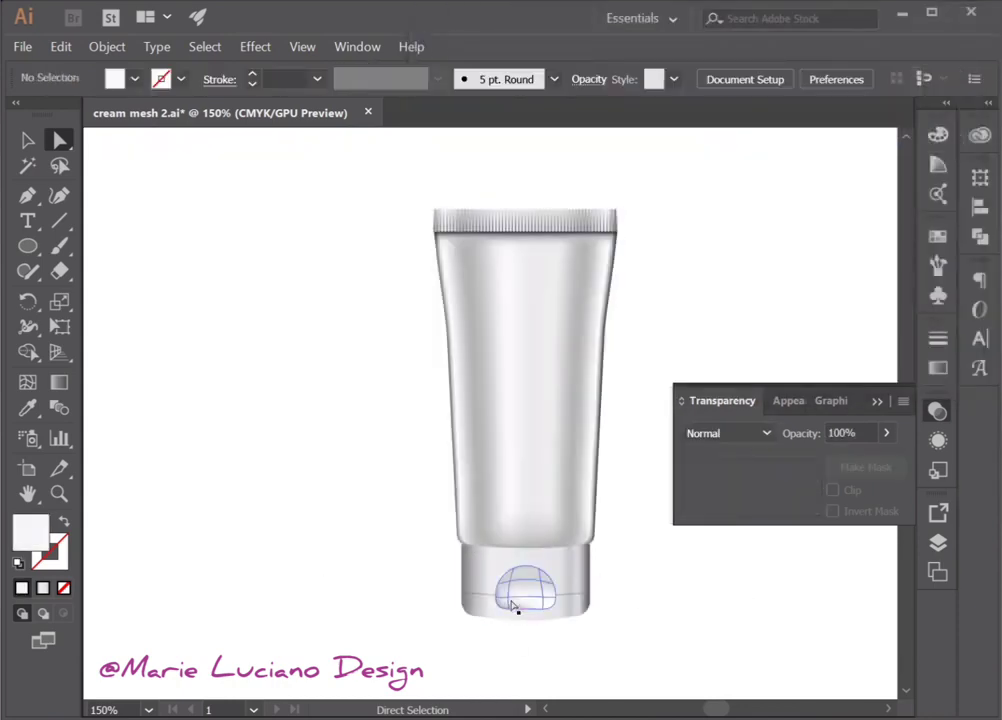
click(508, 578)
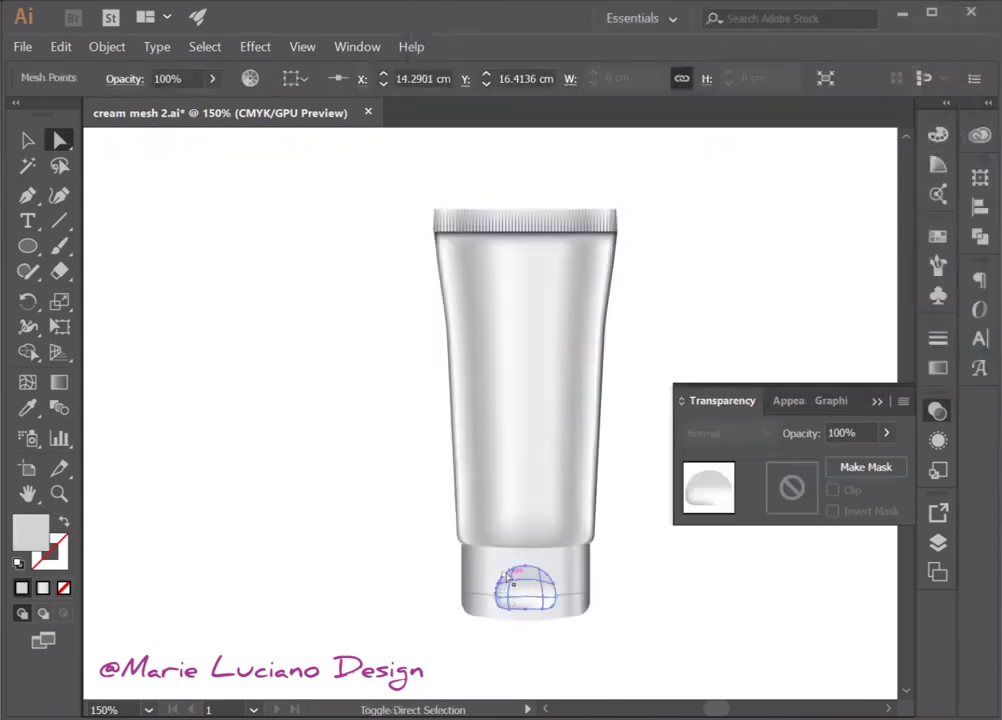
click(500, 607)
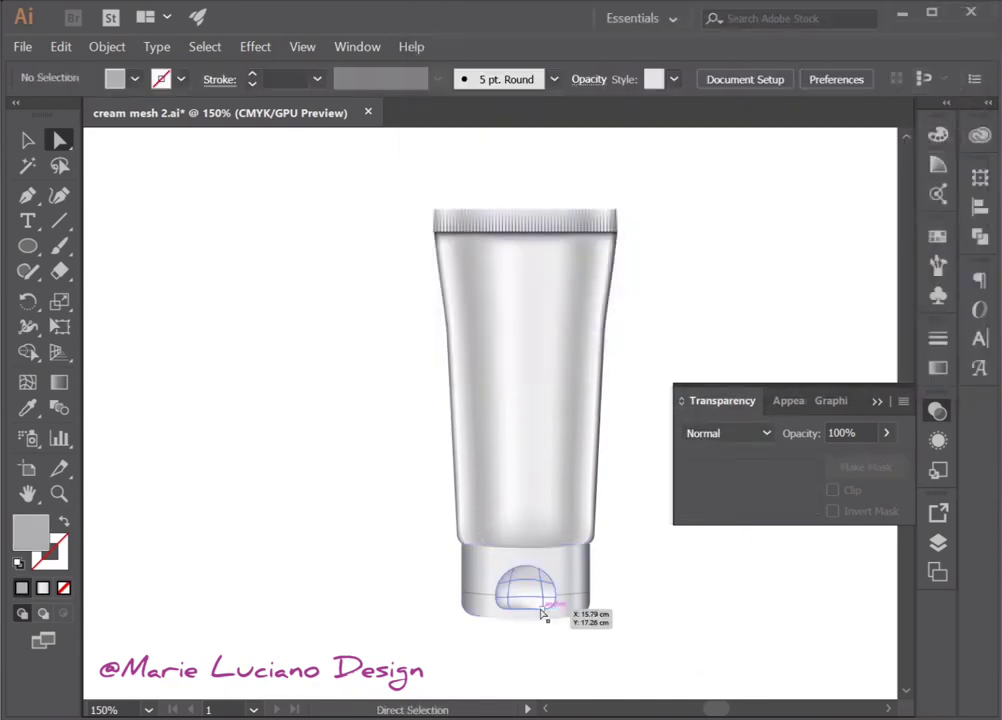
key(Return)
click(614, 600)
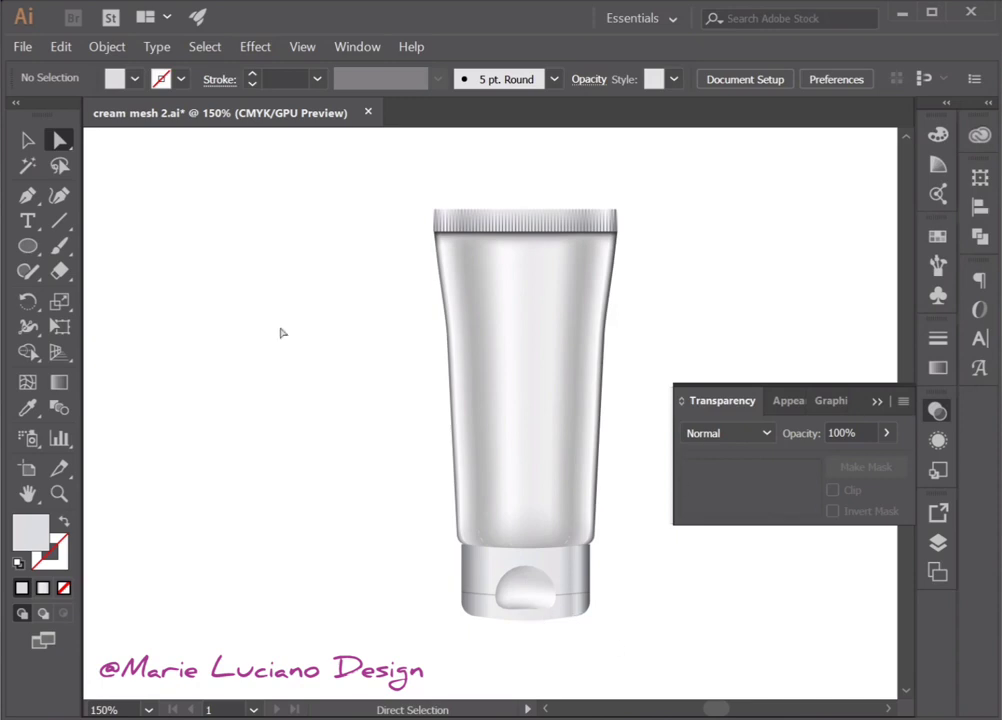
Step: Set the dome highlight mesh to Luminosity blending after trying Overlay
key(v)
click(525, 588)
click(597, 671)
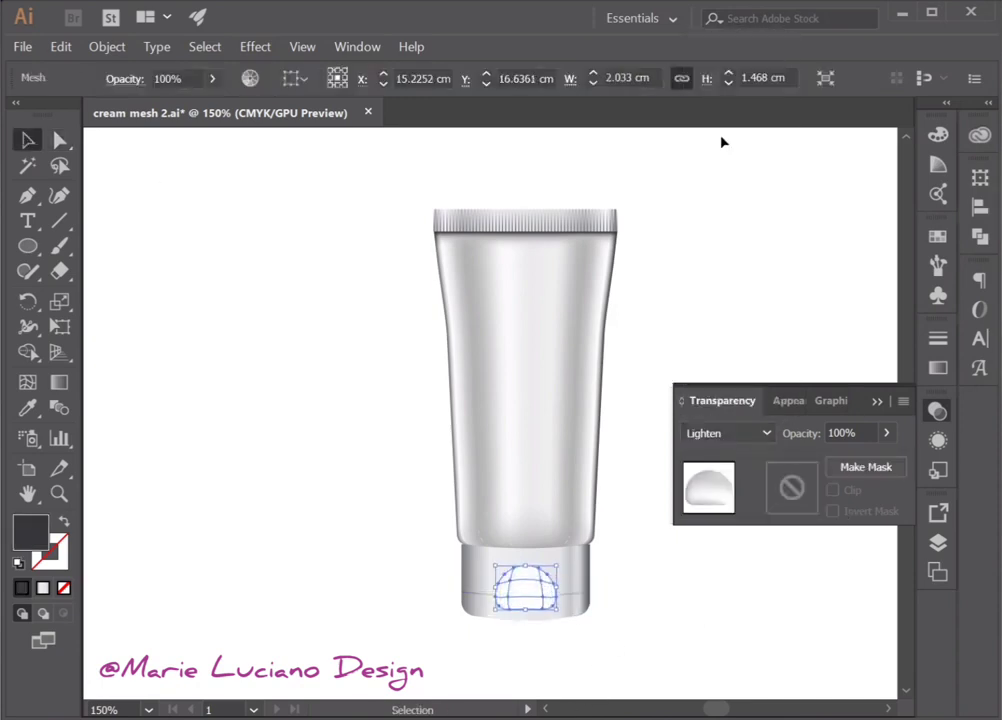
click(728, 433)
click(707, 212)
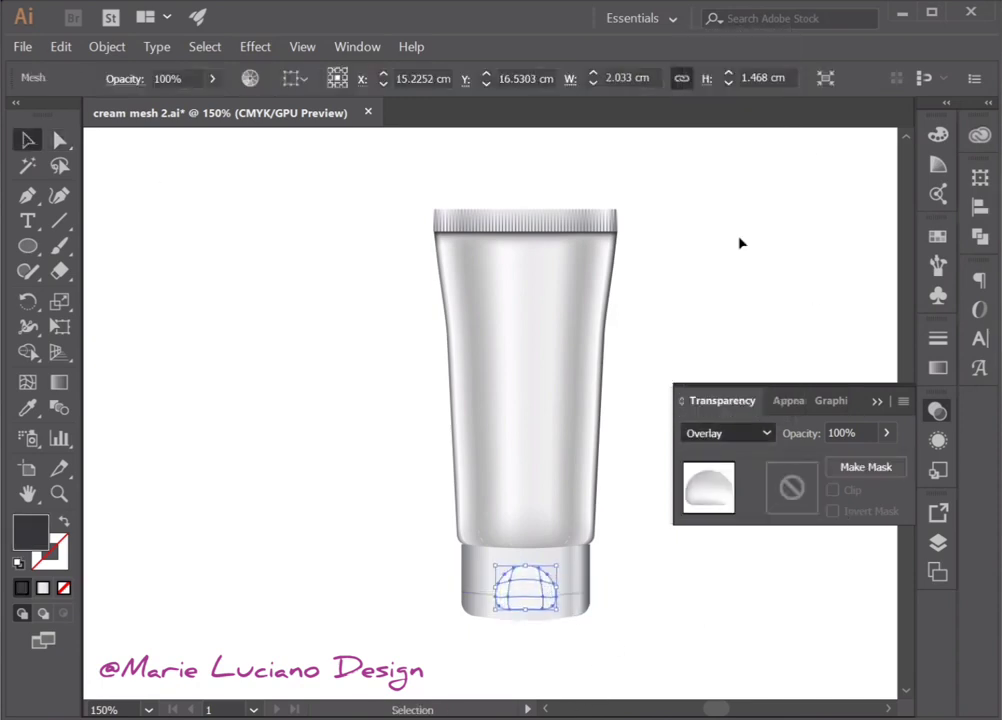
key(Down)
click(728, 433)
click(712, 407)
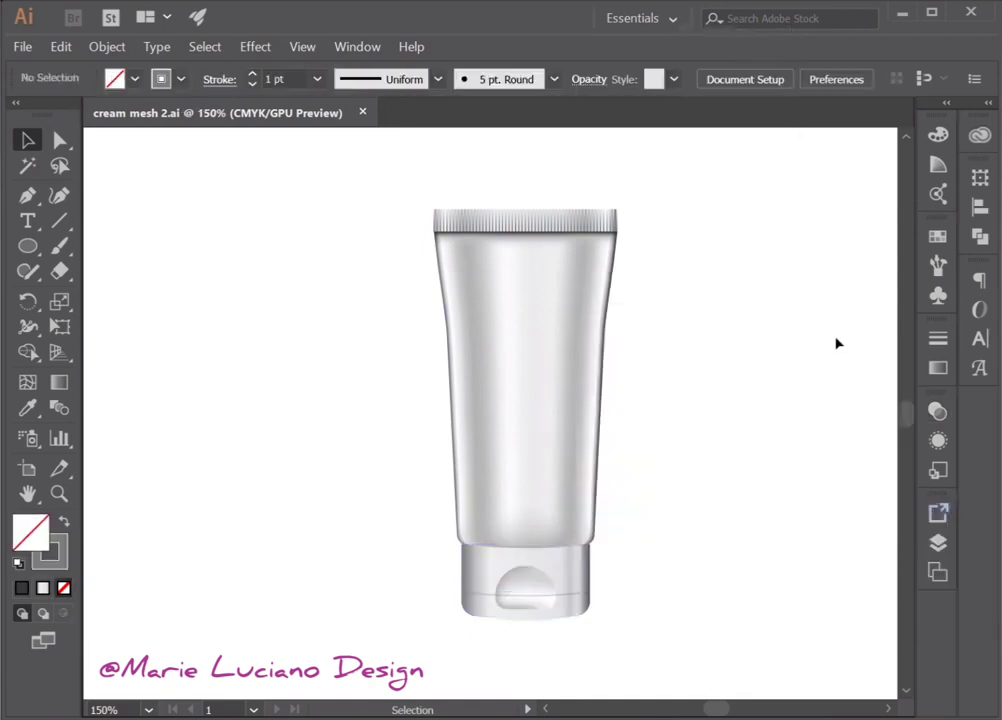
double_click(535, 539)
key(a)
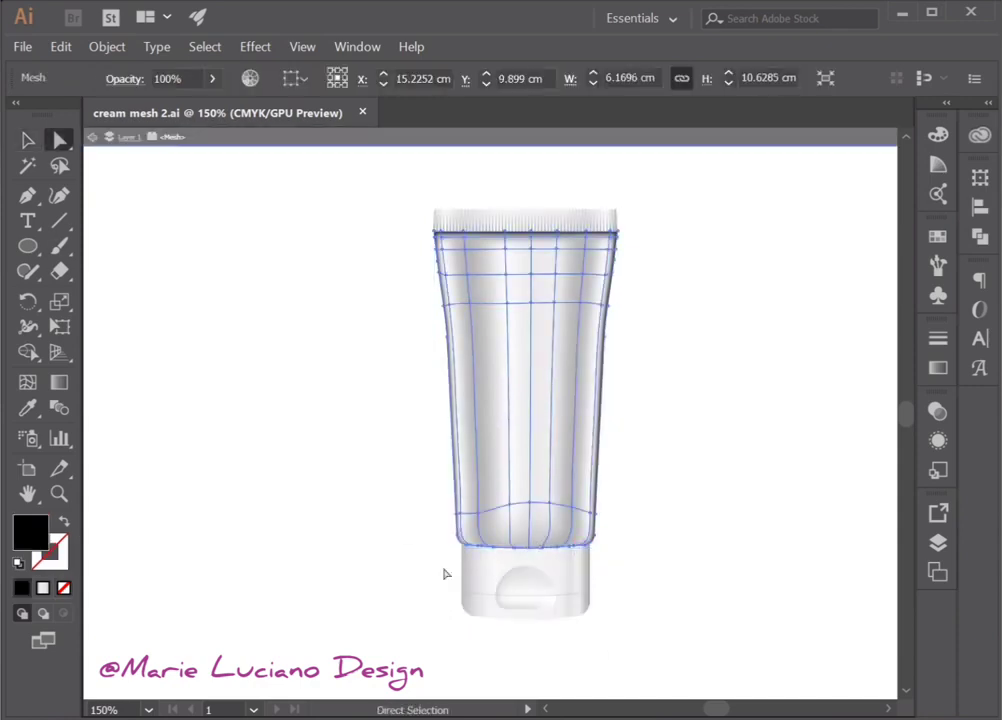
double_click(15, 537)
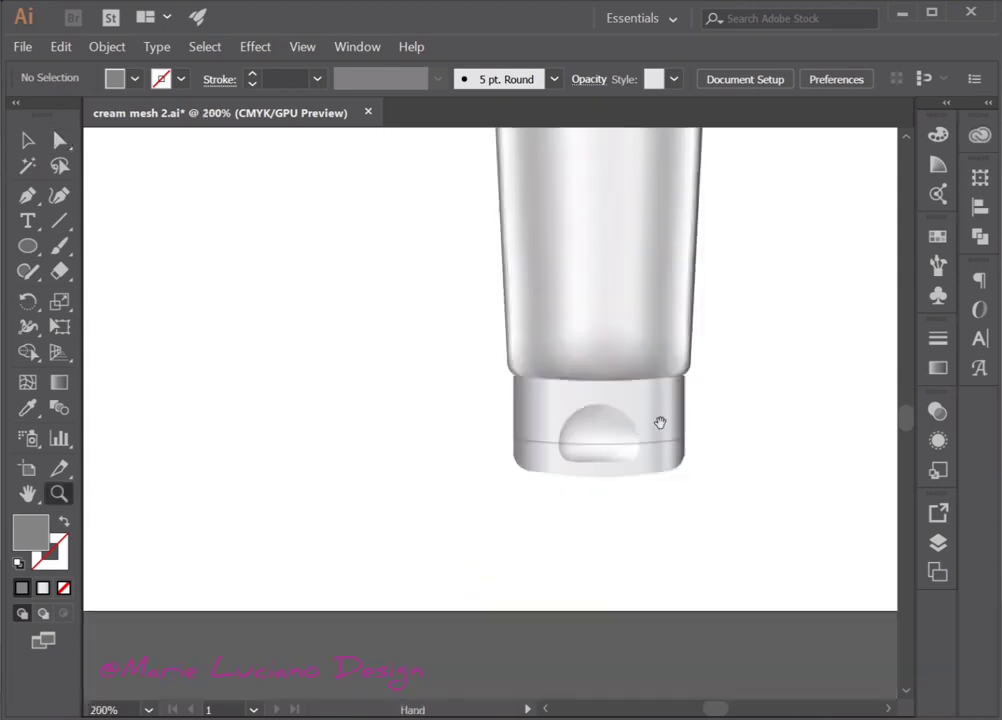
click(596, 152)
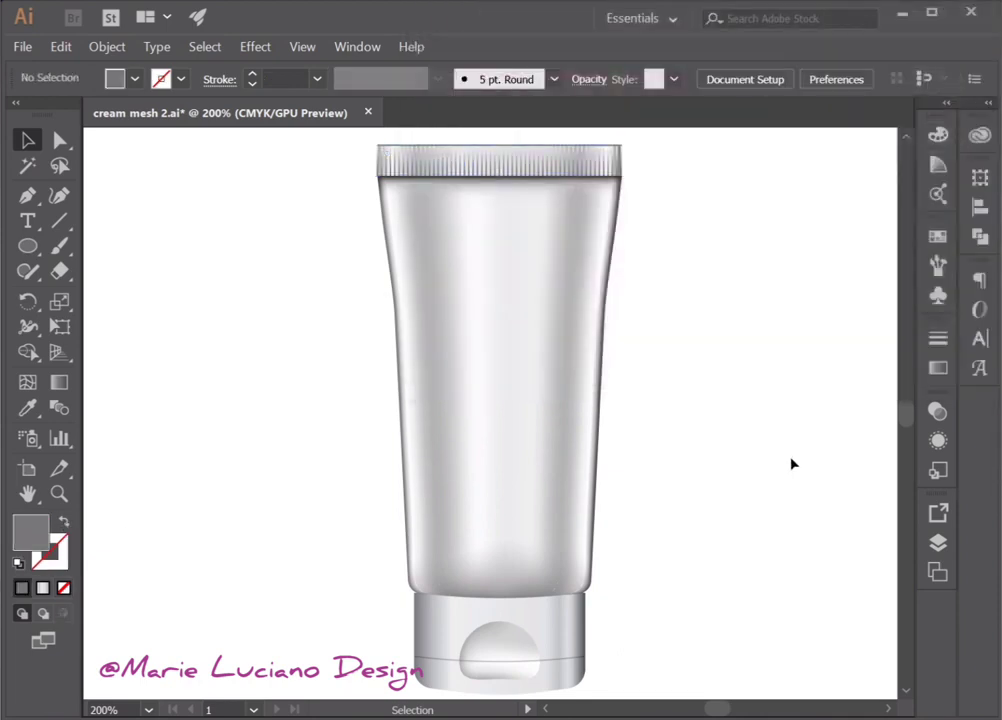
key(ctrl+1)
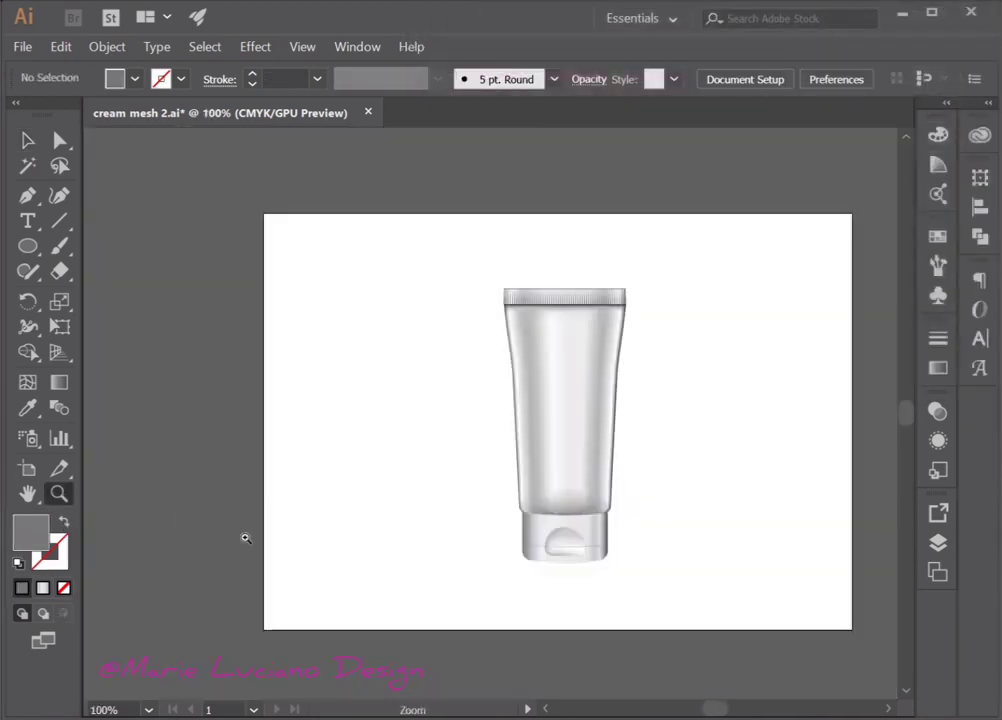
click(596, 436)
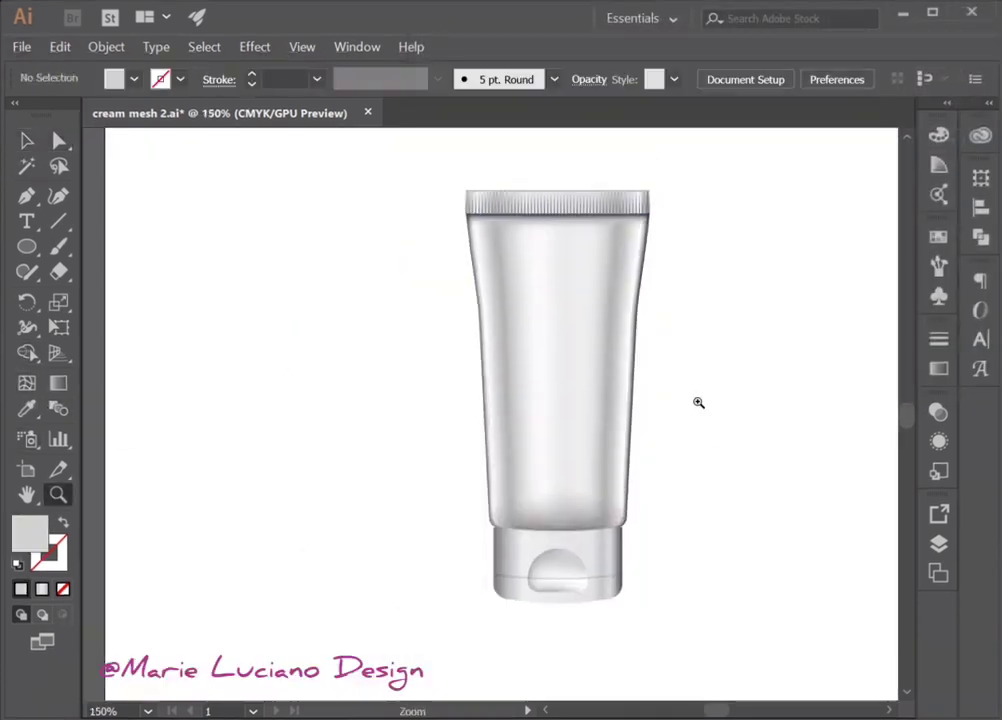
Step: Draw an artboard-size rectangle and send it behind the tube
key(ctrl+1)
click(26, 246)
drag(195, 219, 785, 637)
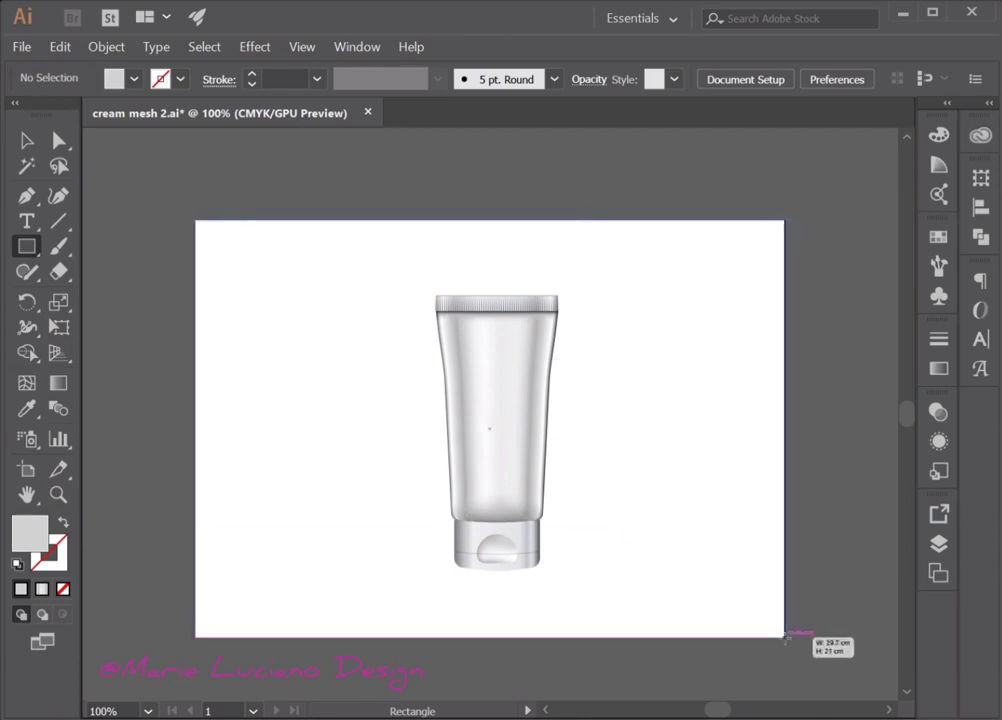
key(v)
right_click(452, 97)
click(680, 382)
Step: Fill the rectangle with a radial gradient fading toward white
click(938, 367)
click(794, 485)
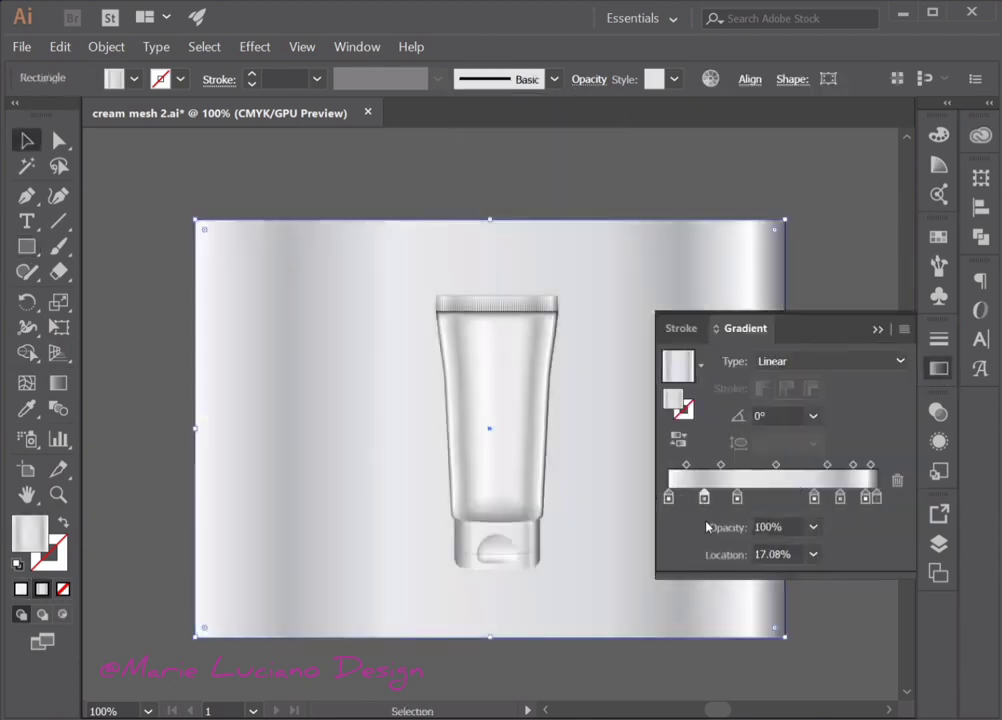
drag(832, 497, 877, 497)
click(830, 361)
click(810, 409)
double_click(877, 497)
click(834, 497)
drag(776, 497, 734, 497)
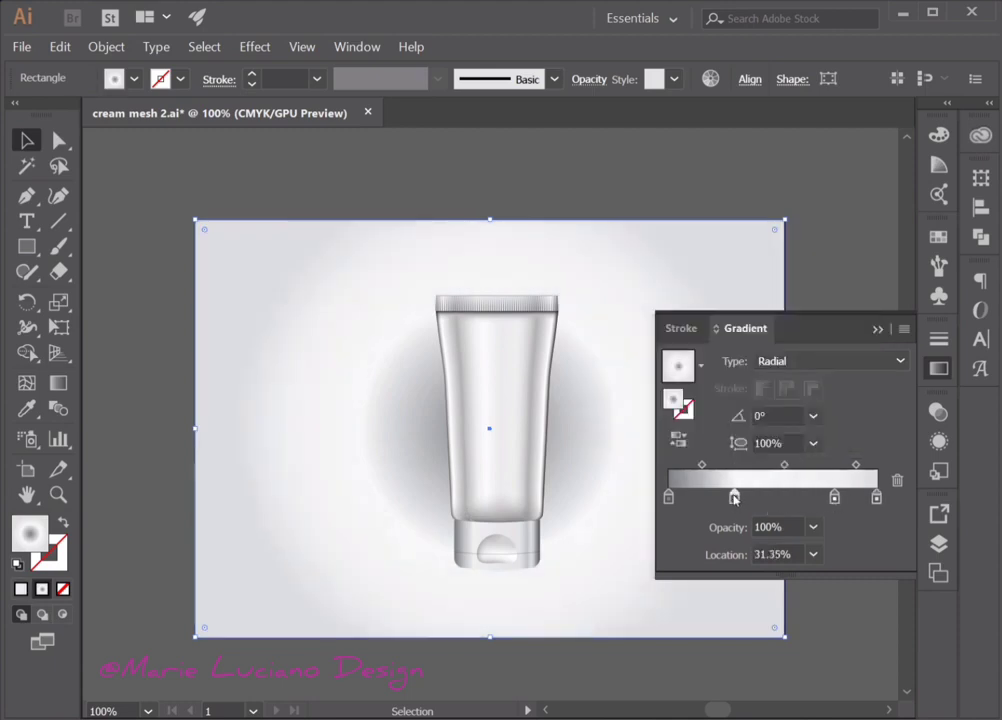
click(669, 497)
Step: Squash the radial gradient into a flat ellipse beneath the tube's base
drag(489, 172, 493, 415)
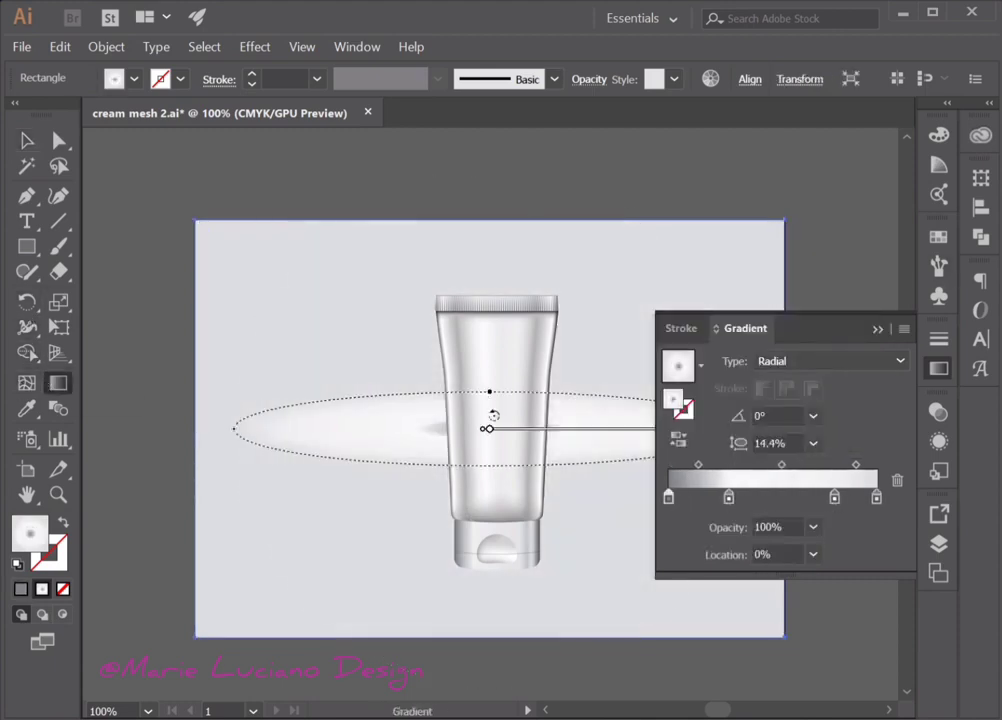
drag(728, 497, 877, 497)
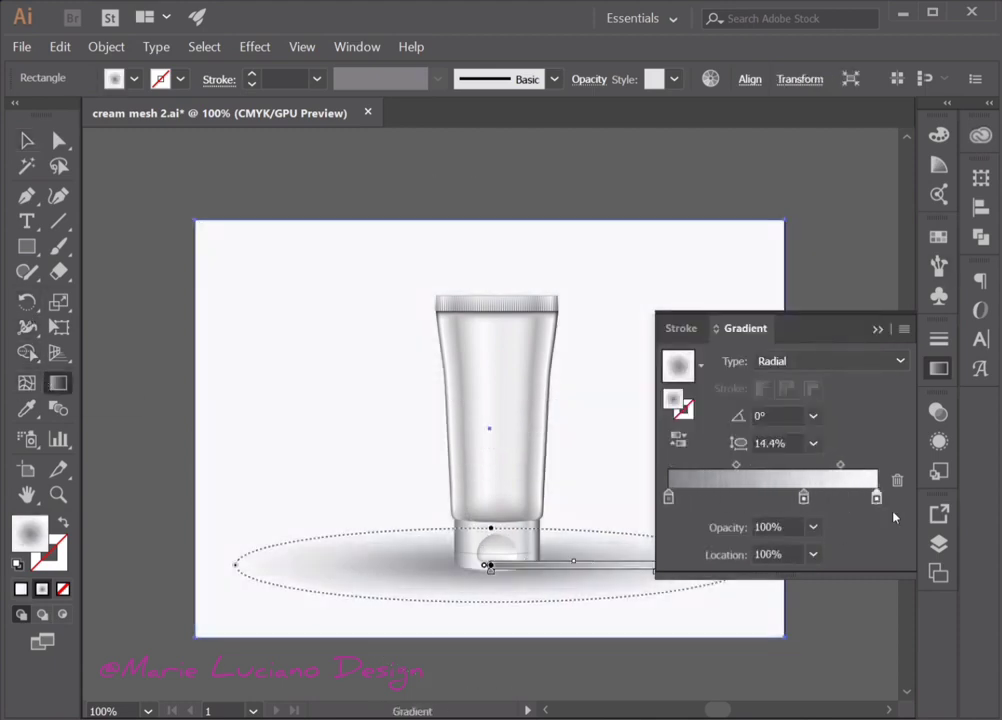
click(163, 390)
drag(250, 580, 313, 586)
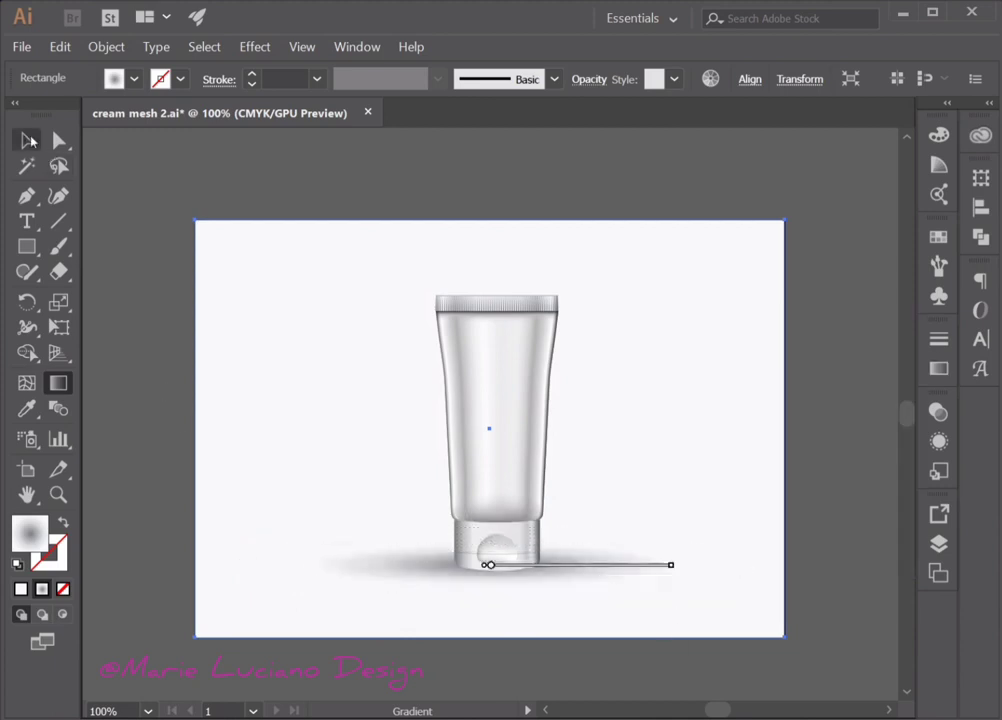
Step: Set the background to Multiply blending at 66% opacity to soften the shadow
key(v)
click(938, 411)
click(760, 432)
click(760, 472)
click(888, 432)
drag(885, 459, 861, 459)
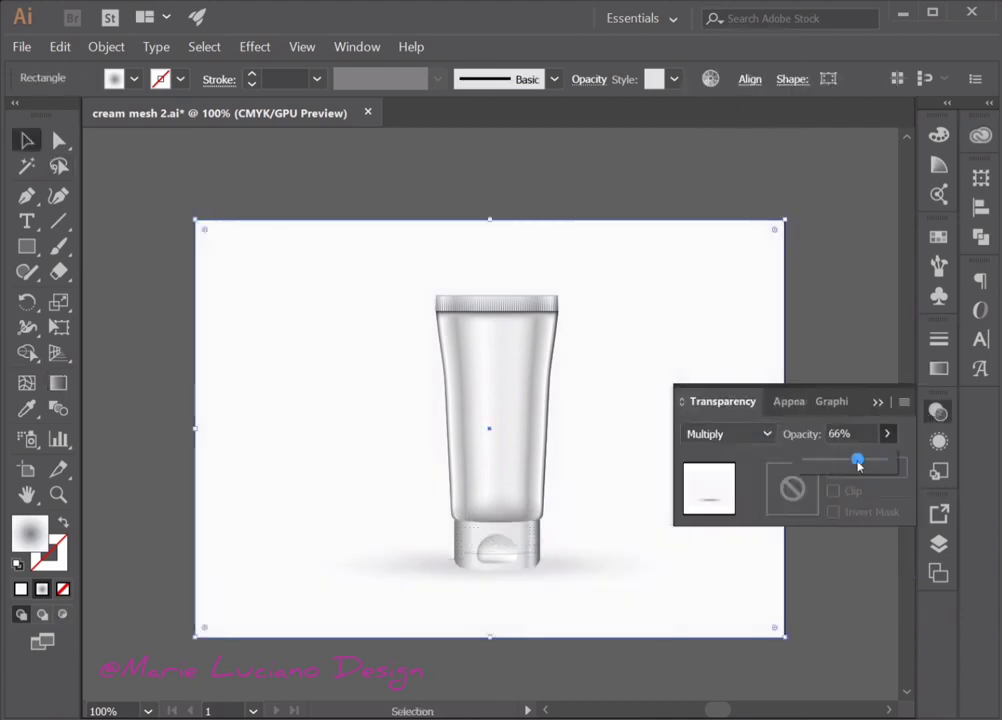
click(748, 468)
click(83, 586)
key(ctrl+plus)
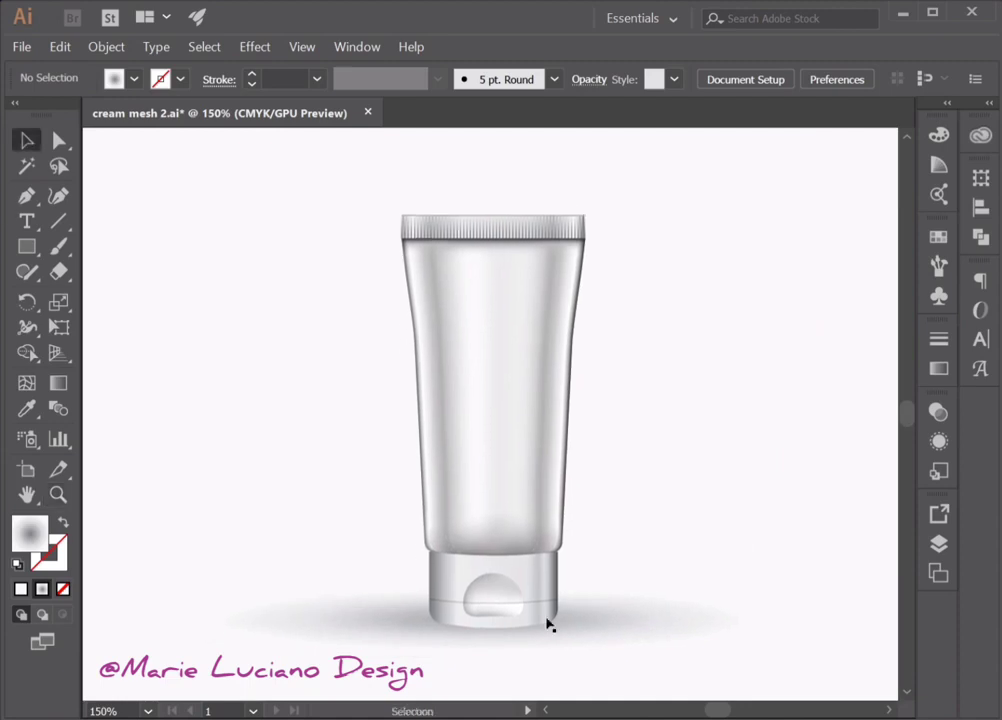
Step: Give the tube's cap a black fill
click(536, 612)
double_click(30, 533)
key(Return)
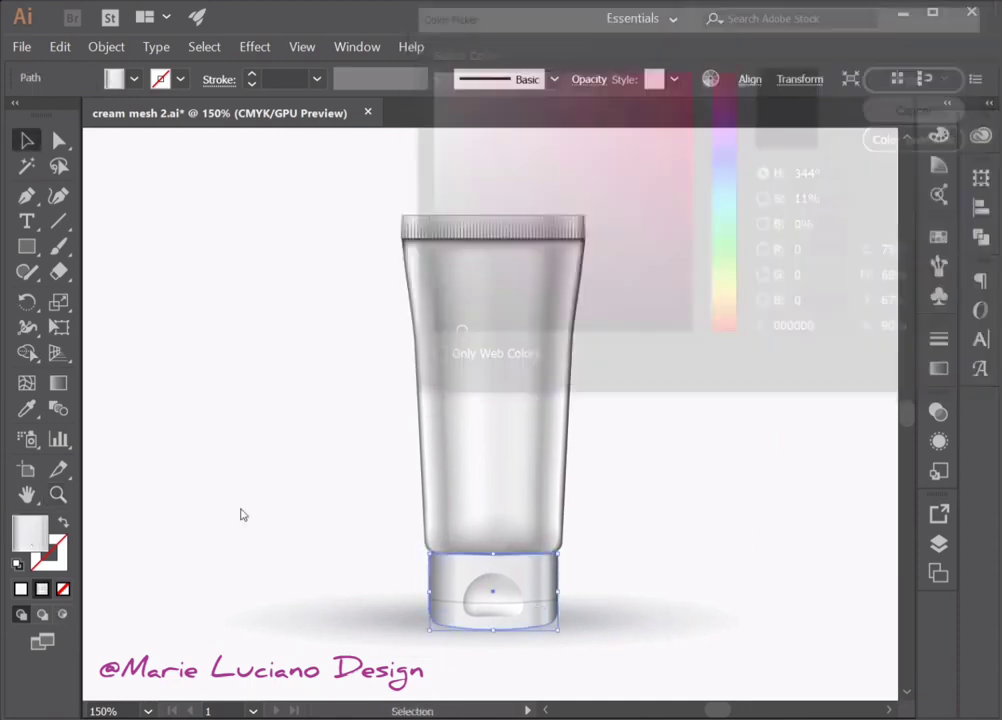
click(718, 400)
Step: Set the fill to grey 878787 and move the white tube-body shape over the tube
double_click(30, 533)
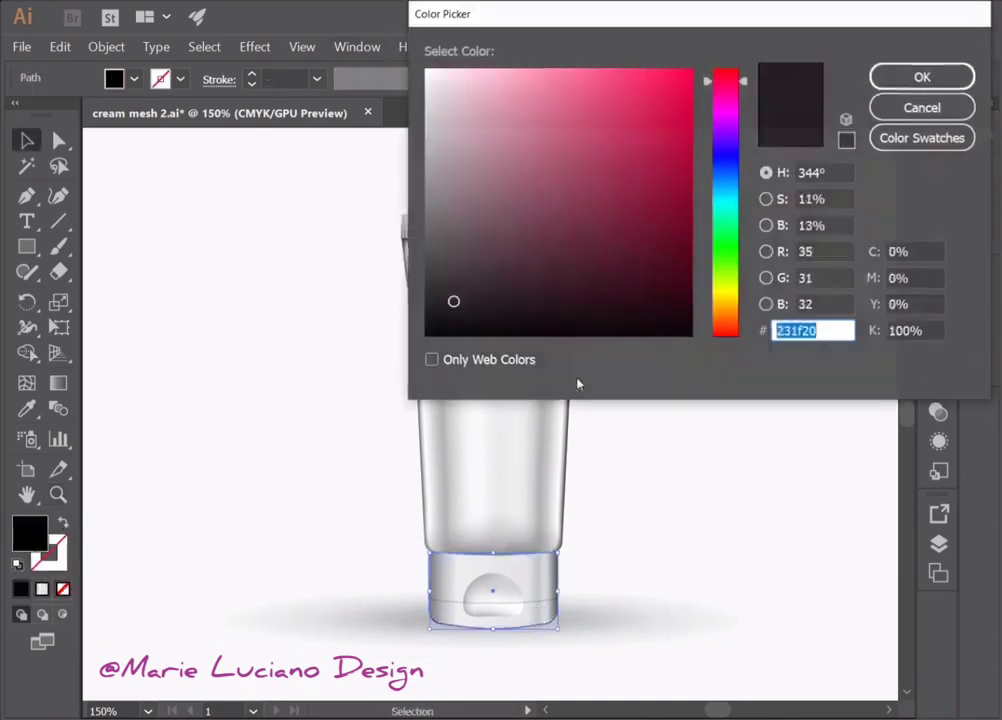
text(878787)
key(Return)
double_click(55, 496)
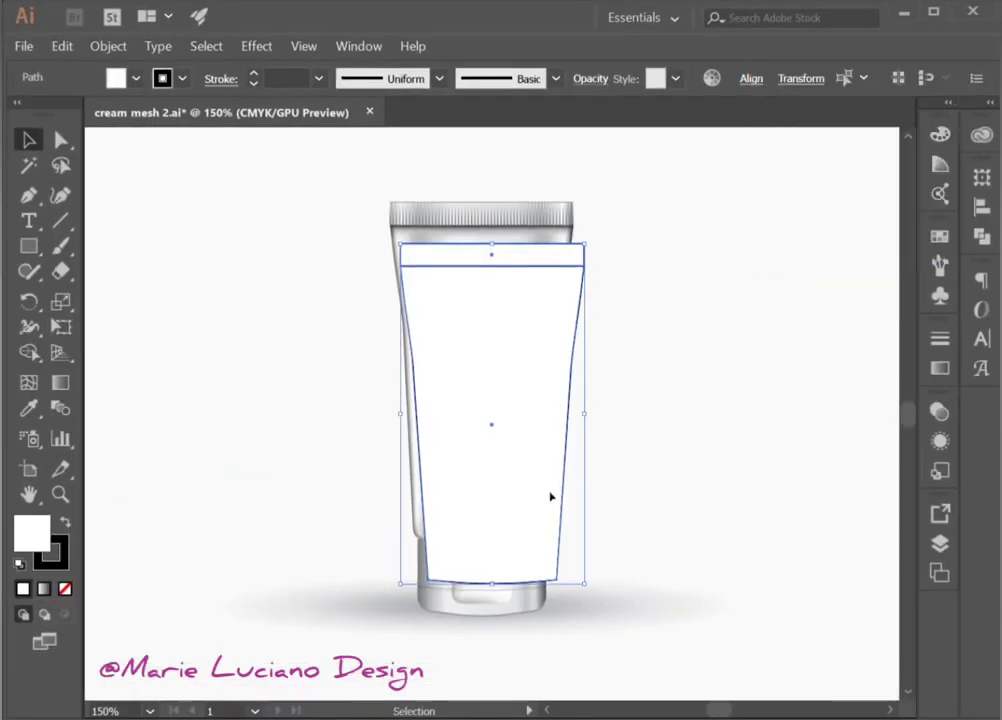
drag(550, 497, 540, 460)
Step: Give the white shape no stroke, a light peach fill, and Multiply blending at 80% opacity
click(65, 589)
double_click(32, 533)
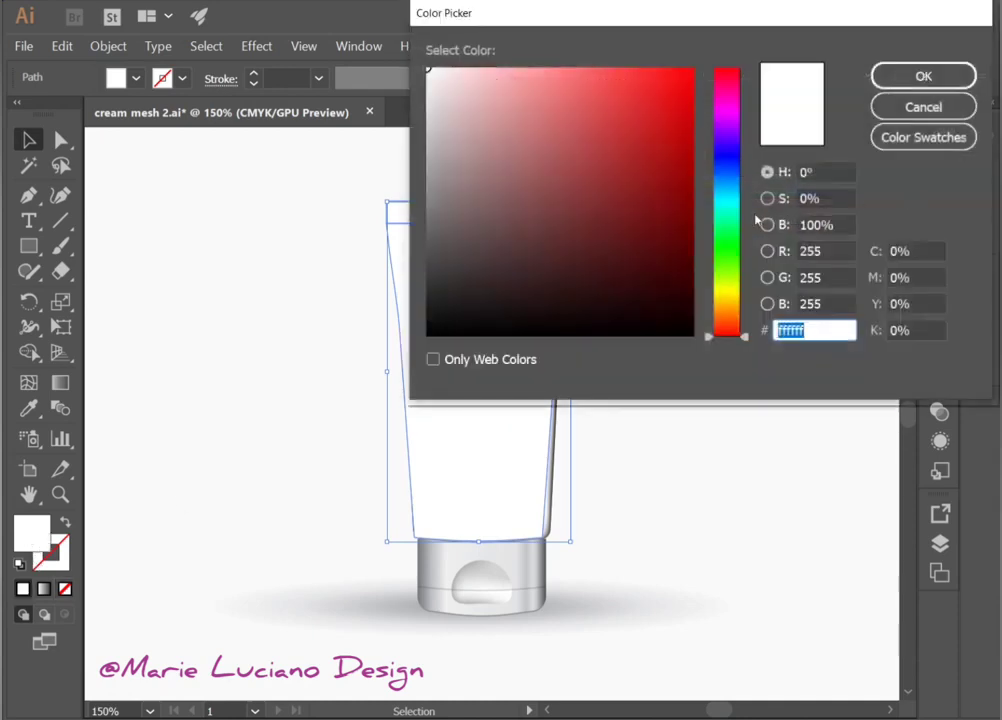
drag(727, 75, 727, 316)
click(615, 157)
click(923, 76)
click(940, 411)
click(712, 432)
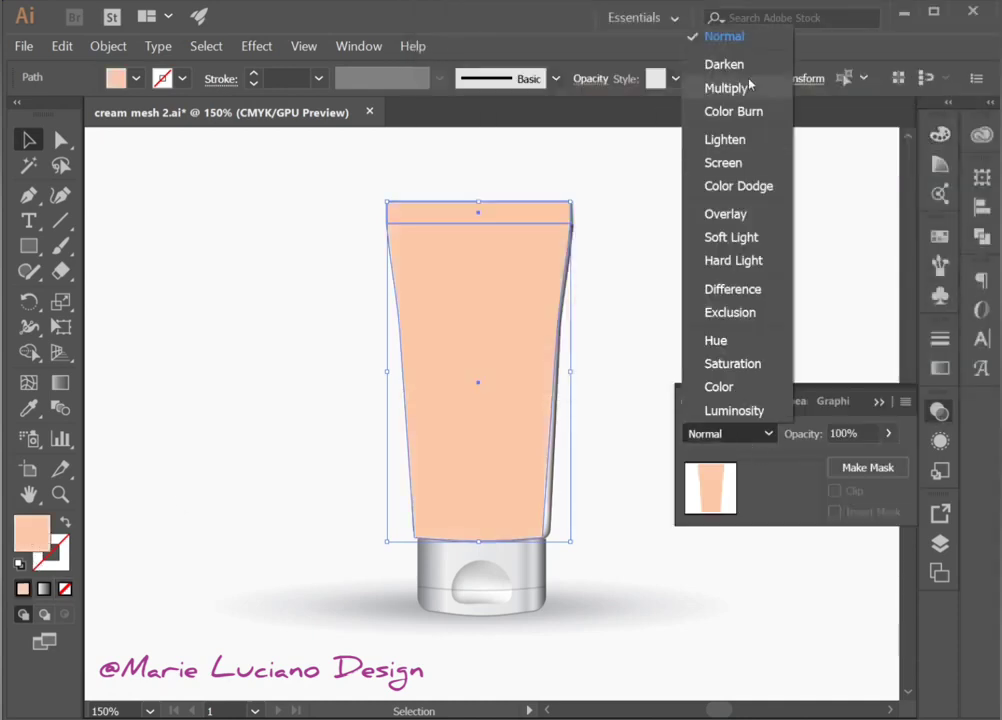
click(735, 85)
drag(895, 458, 868, 458)
Step: Zoom in and line the peach shape up with the tube's ridged top
key(z)
click(578, 246)
key(v)
click(455, 215)
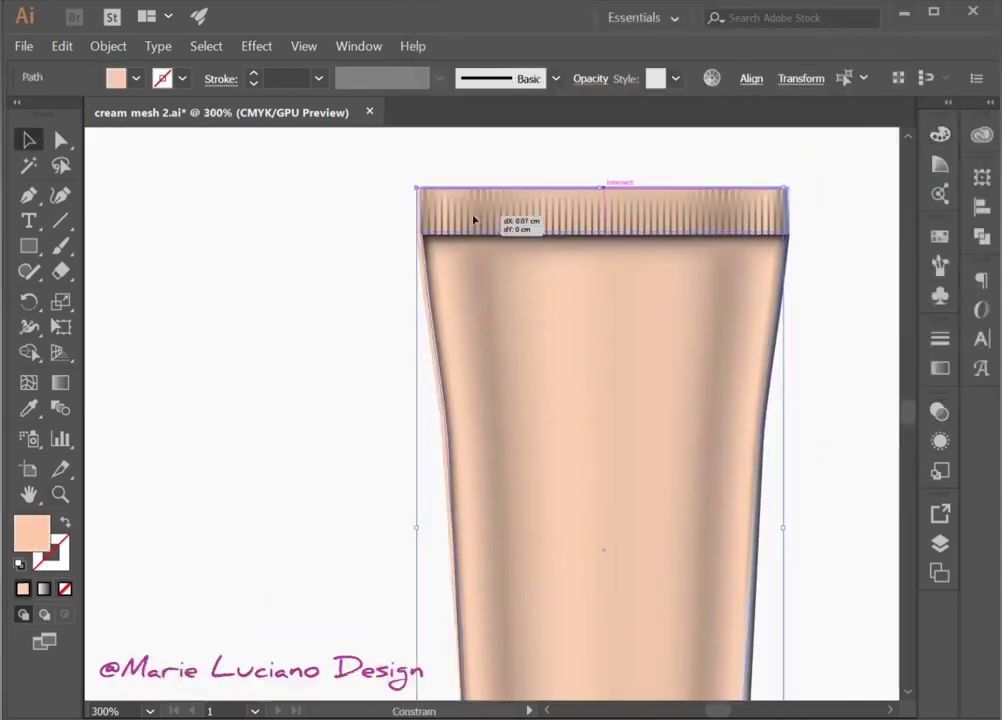
scroll(581, 487, down, 5)
scroll(813, 386, up, 5)
scroll(823, 398, up, 1)
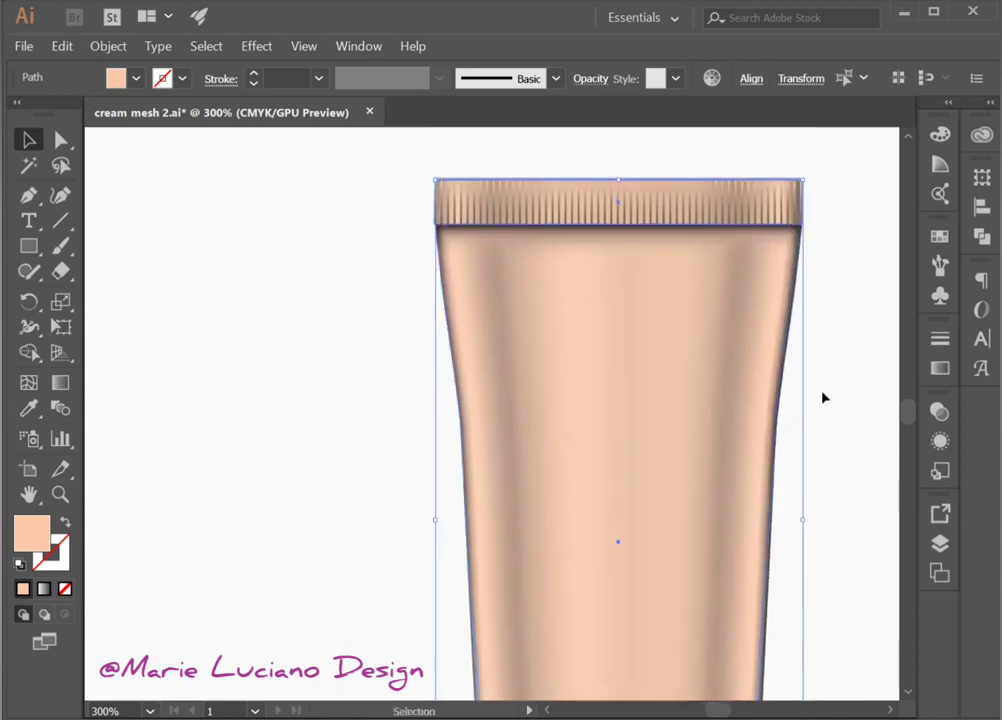
scroll(604, 472, down, 5)
Step: Align the peach shape's bottom corner anchor with the tube's base
key(a)
key(a)
click(495, 492)
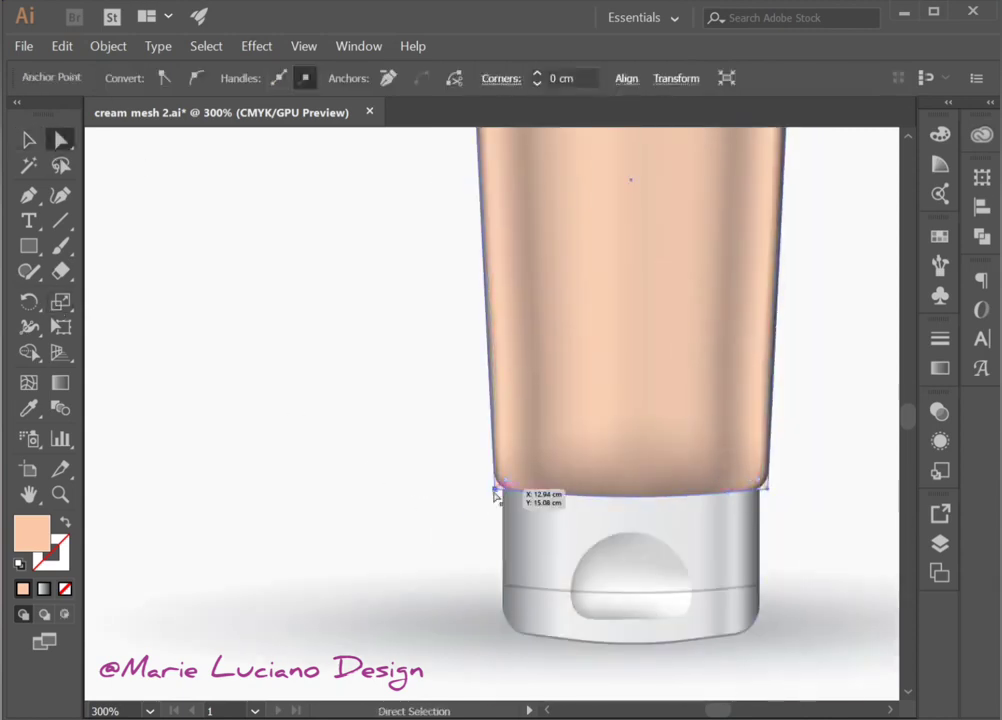
click(331, 371)
key(ctrl+minus)
key(ctrl+minus)
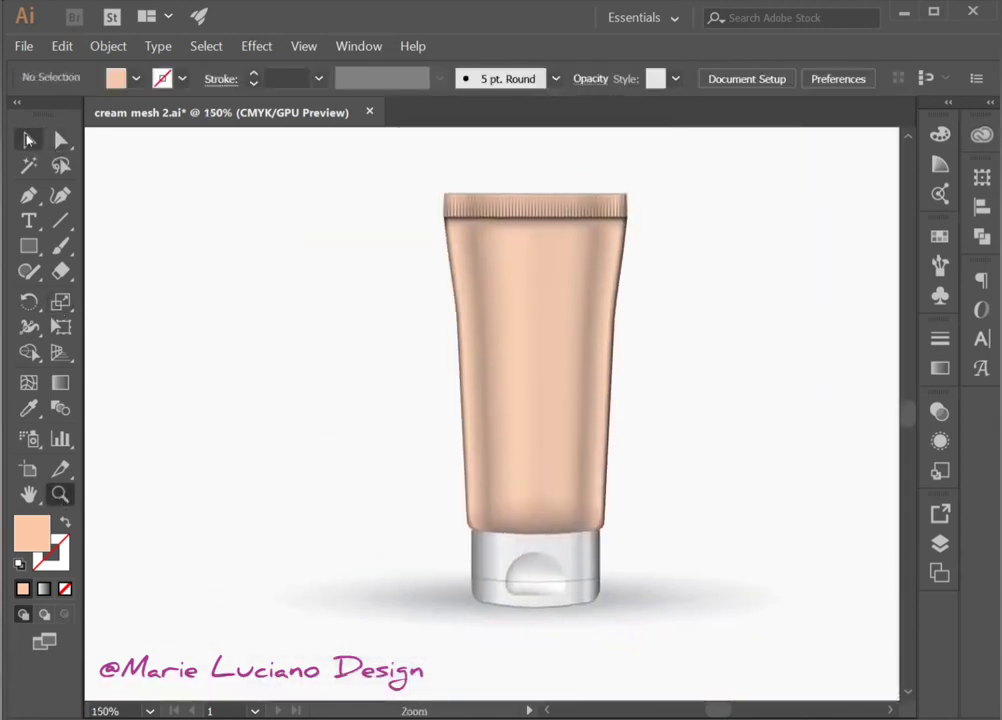
key(t)
scroll(525, 380, right, 3)
Step: Type the MARIE and LUCIANO label lines beside the tube with a rule under LUCIANO
click(552, 326)
text(MARIE)
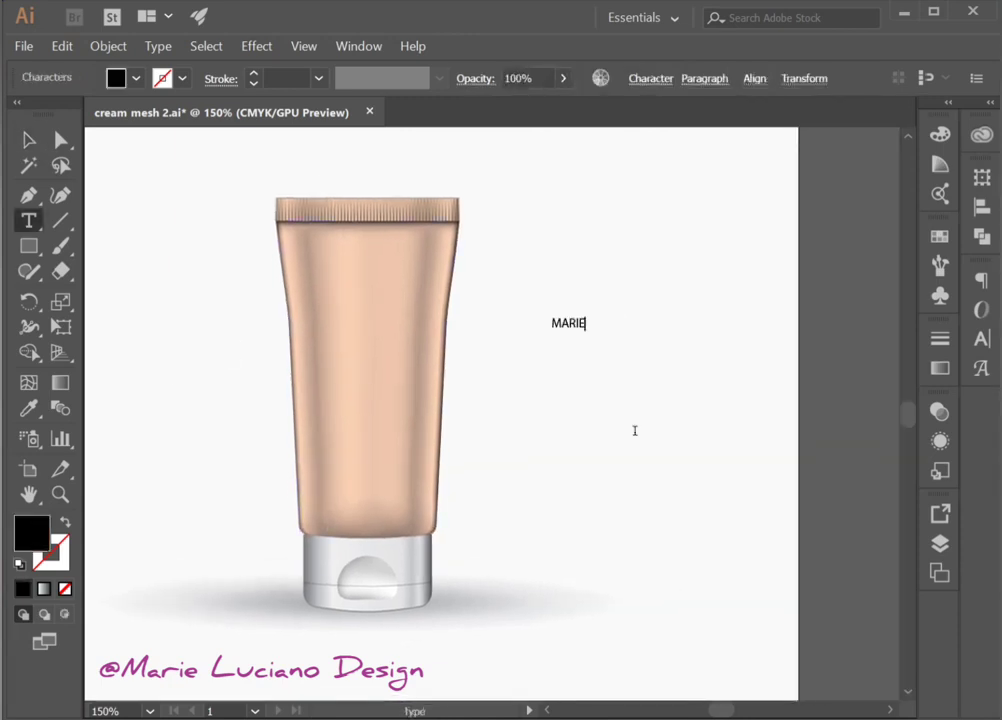
click(545, 352)
text(LUCIANO)
click(29, 140)
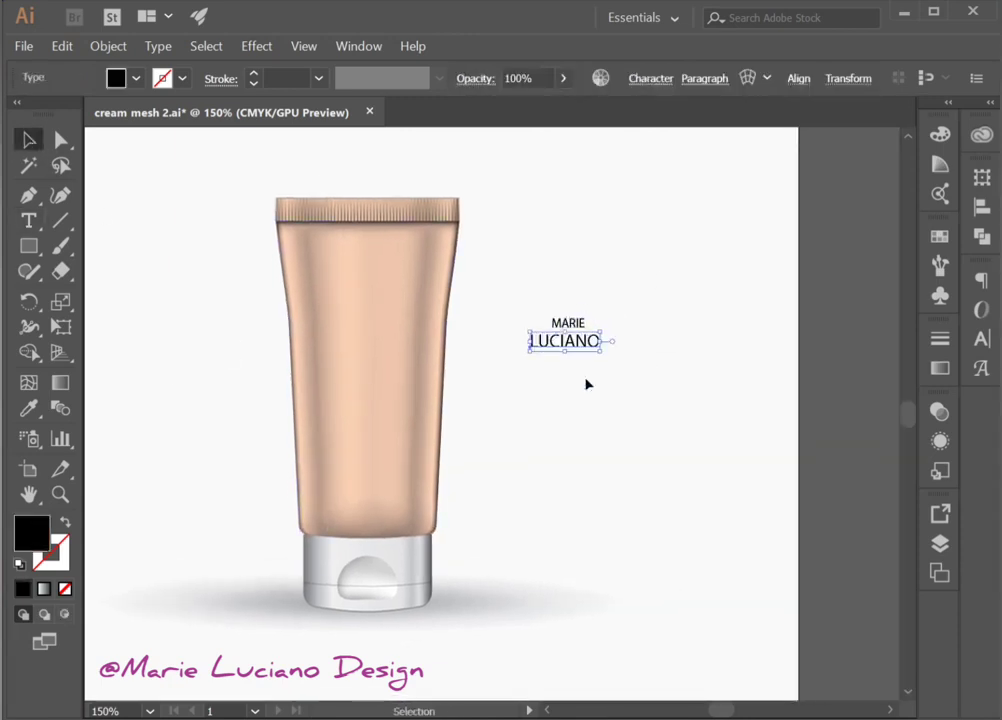
key(backslash)
drag(530, 352, 600, 352)
Step: Add the uppercase DESIGN line below LUCIANO with a rule under it
key(ctrl+shift+a)
key(t)
click(556, 374)
text(MARIE)
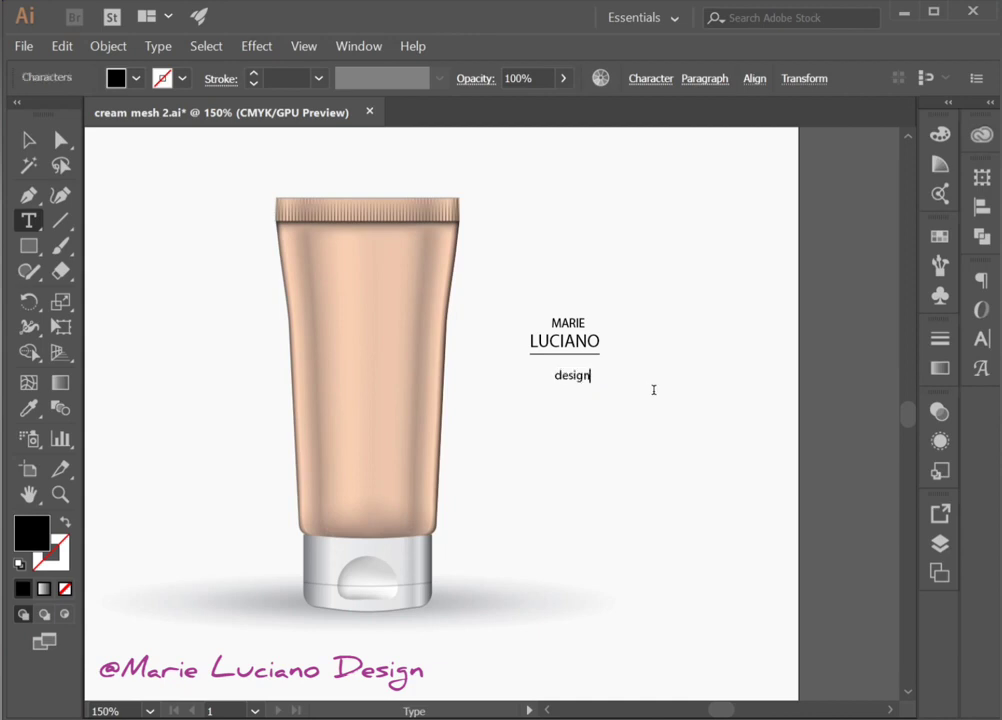
key(Escape)
click(158, 46)
click(430, 282)
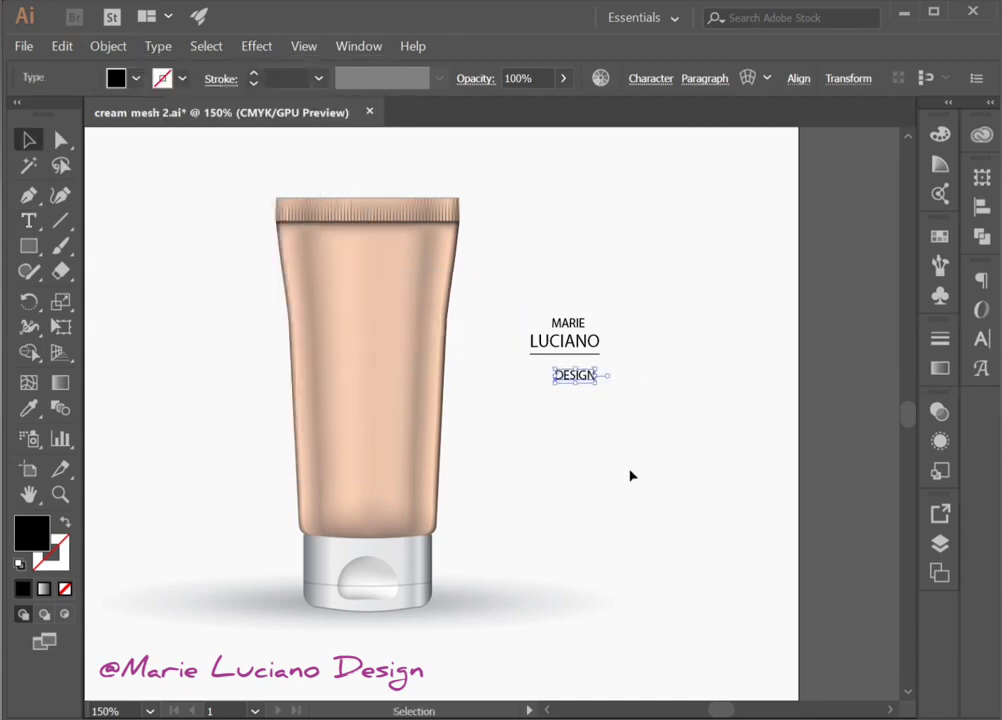
drag(575, 375, 567, 366)
Step: Create a 'Follow me on Facebook' text box below the label
key(t)
drag(527, 443, 618, 477)
text(Follow me on Facebook)
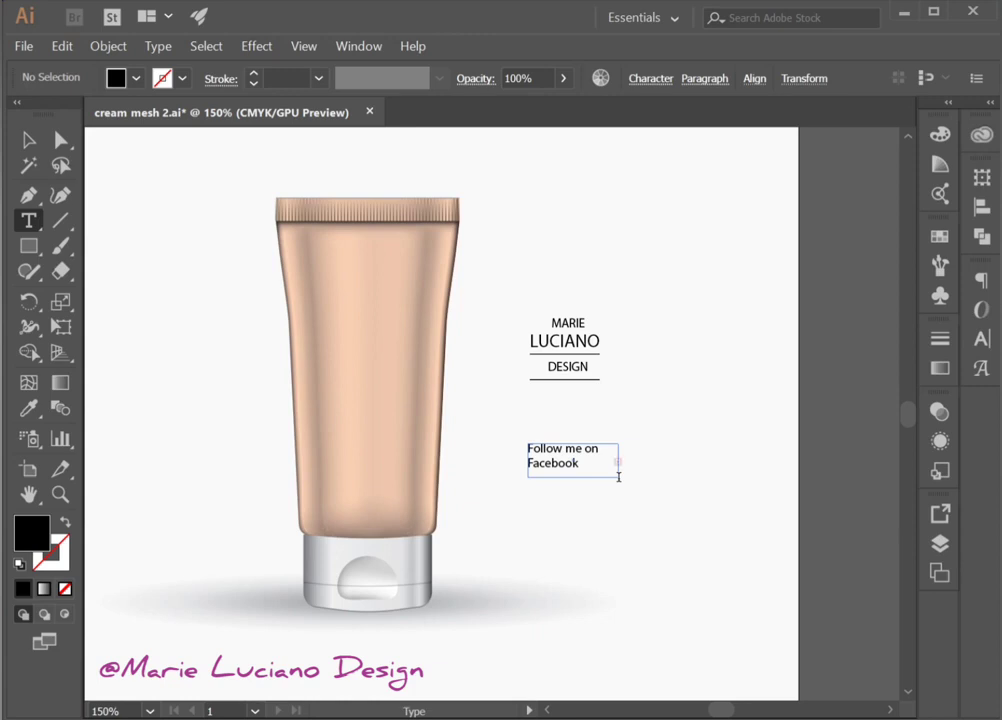
drag(618, 480, 640, 480)
double_click(590, 478)
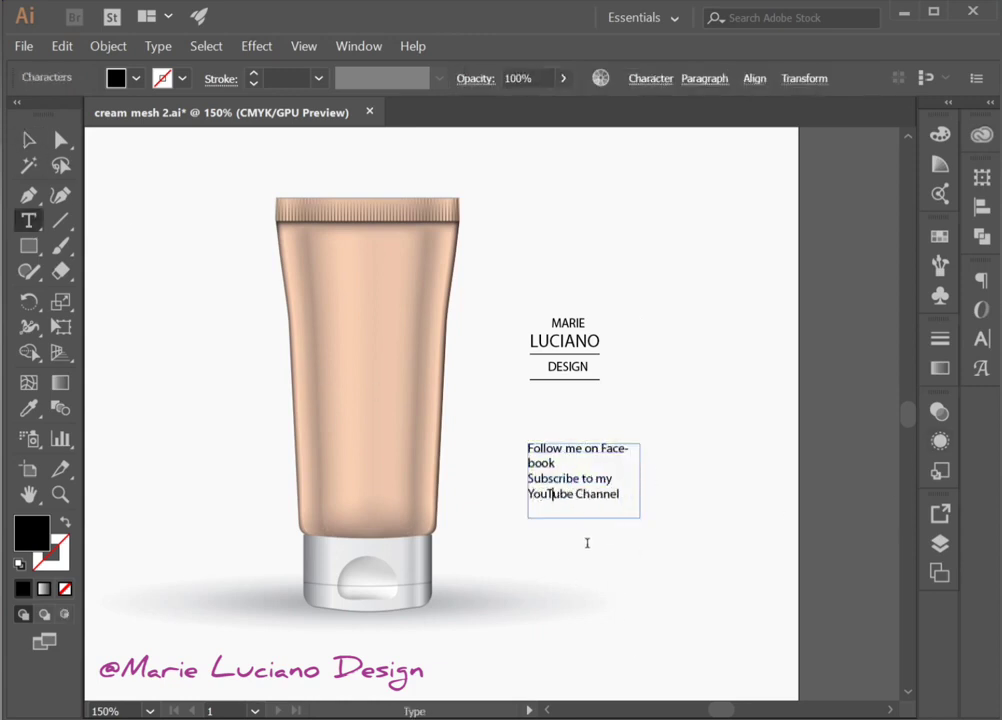
Step: Centre the Follow me text and set its font to Arial
click(980, 288)
click(837, 215)
click(897, 329)
text(aria)
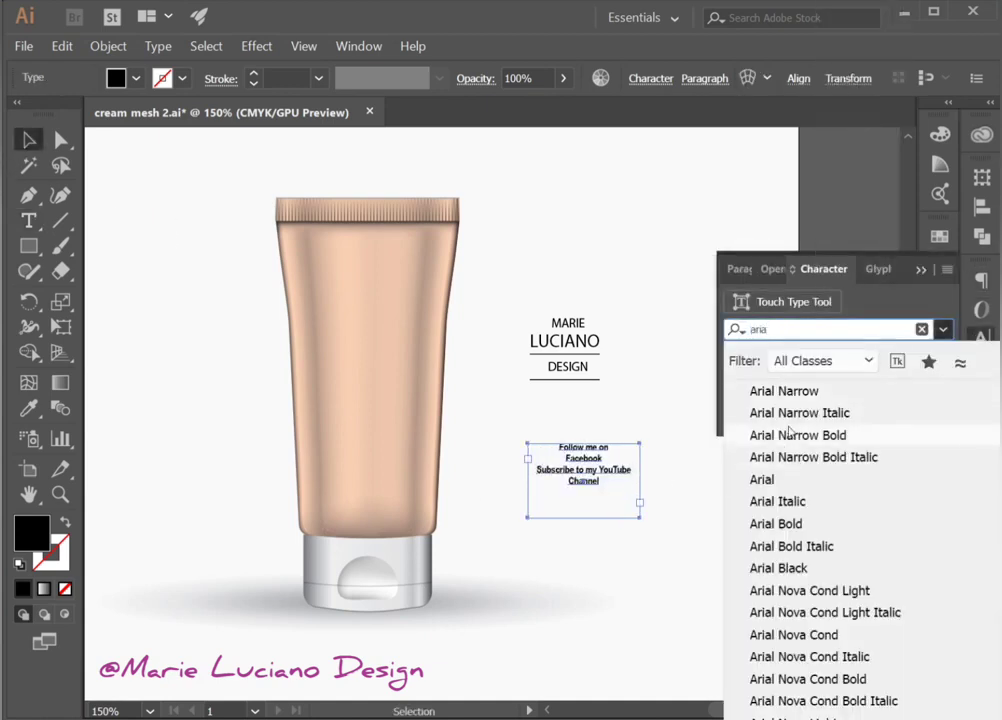
click(762, 479)
click(943, 358)
Step: Italicize the Follow me text, move it onto the tube, and set the brand name to Arial Bold
click(760, 496)
drag(583, 510, 352, 543)
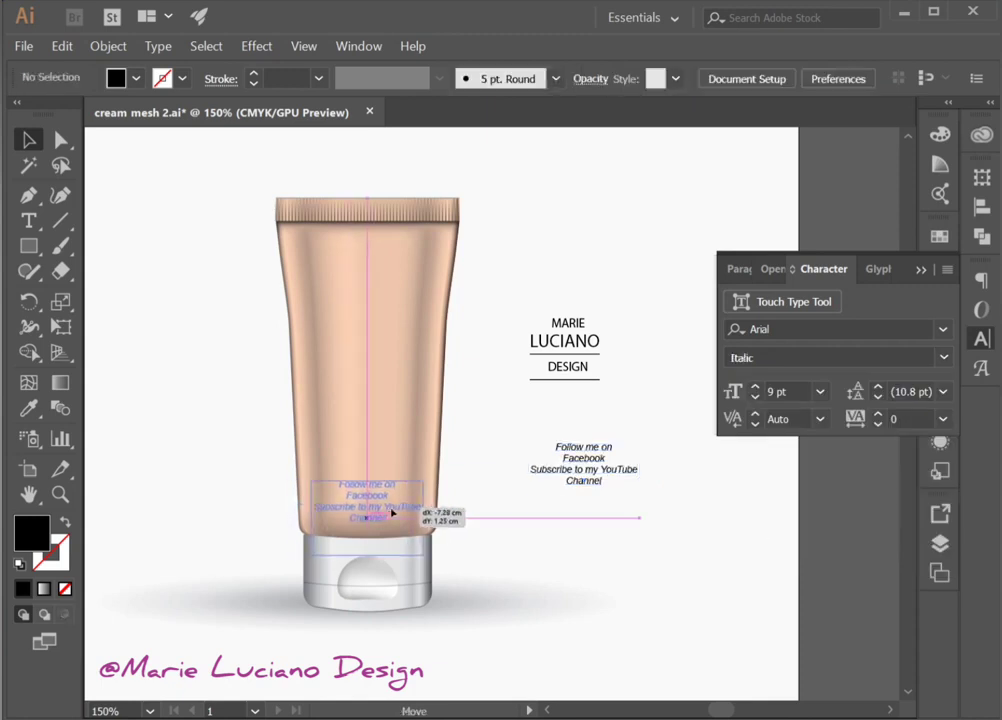
click(660, 310)
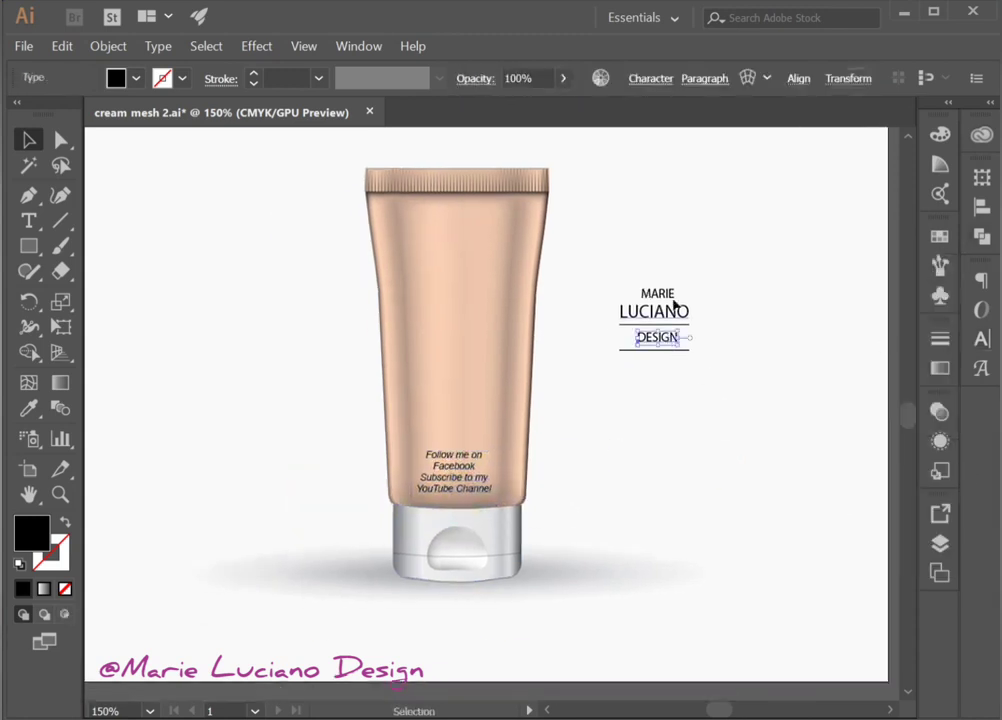
click(830, 329)
text(ar)
click(762, 479)
click(943, 358)
Step: Set DESIGN to tracking 200 and lengthen the divider lines under the logo
click(760, 518)
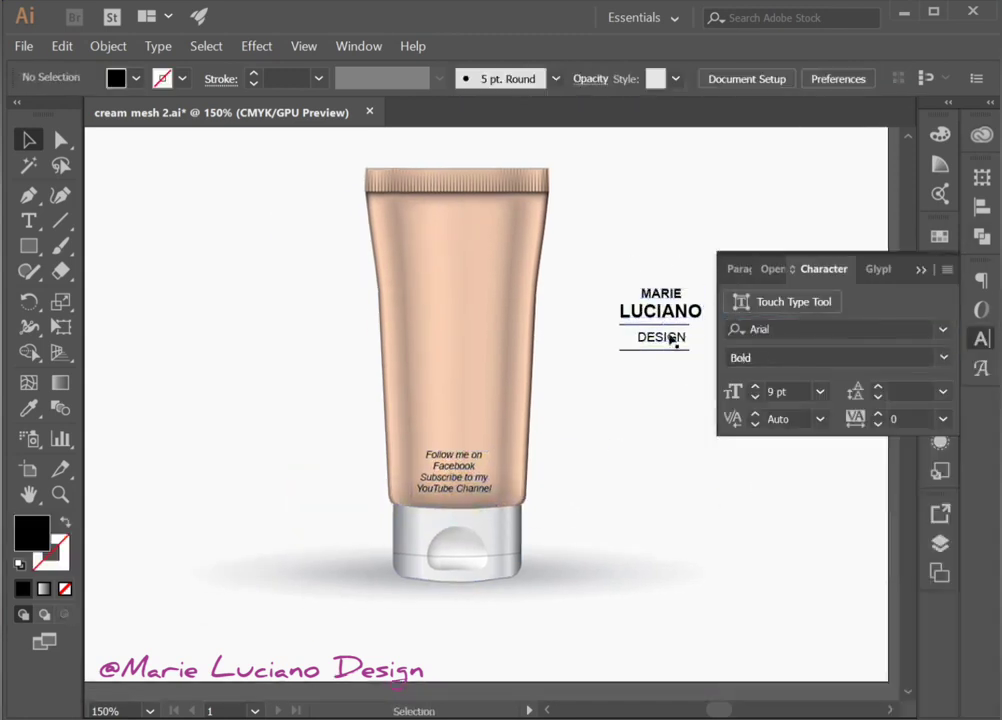
click(668, 337)
click(630, 325)
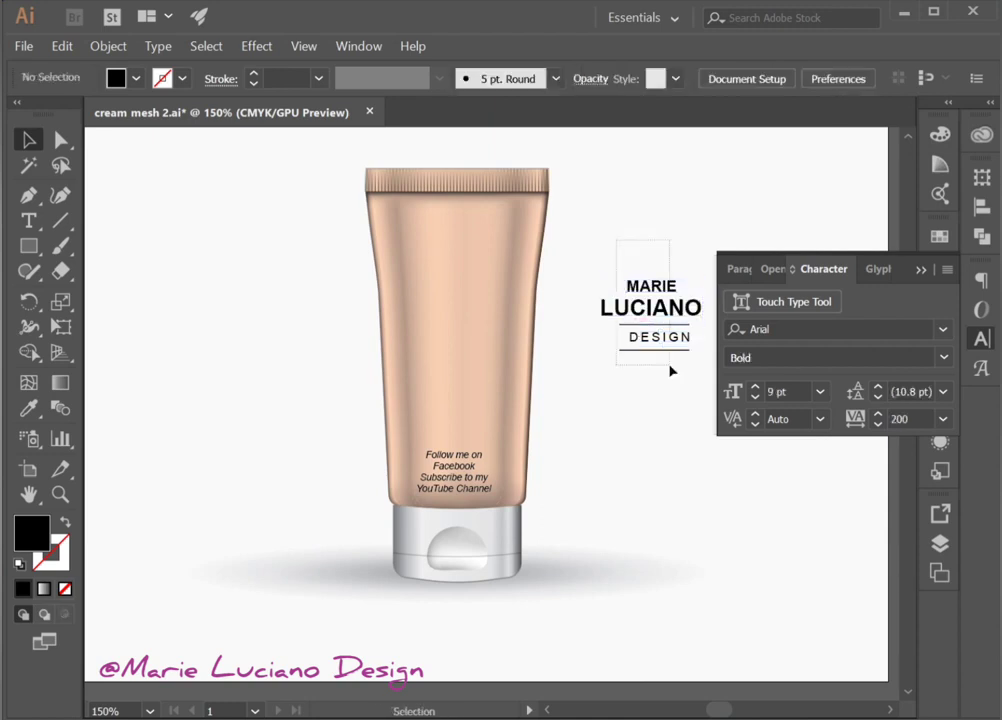
click(622, 324)
key(a)
click(702, 353)
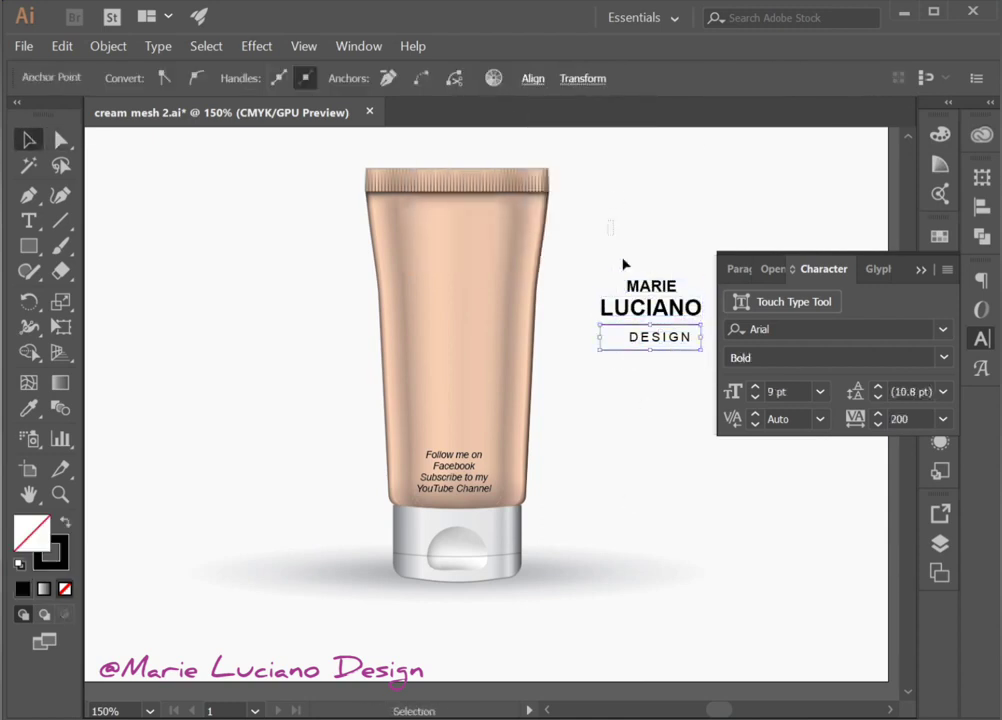
Step: Frame the logo with a rough brush-stroke rectangle and move it onto the tube's upper body
click(678, 342)
click(799, 271)
drag(595, 265, 710, 541)
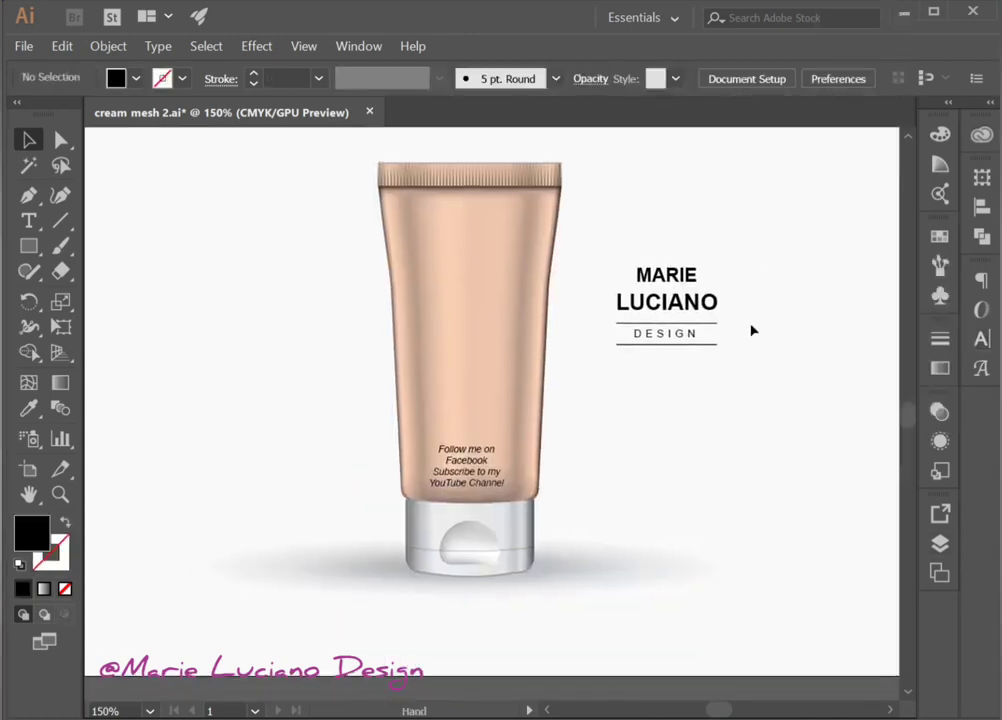
drag(597, 241, 743, 389)
click(556, 78)
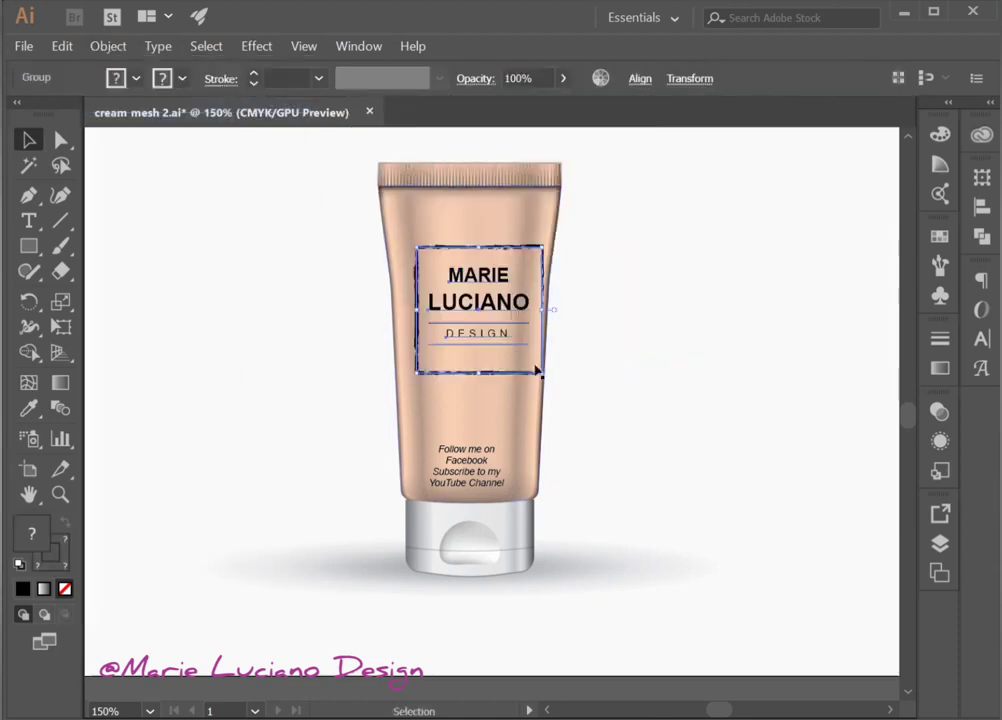
drag(466, 317, 470, 345)
click(671, 537)
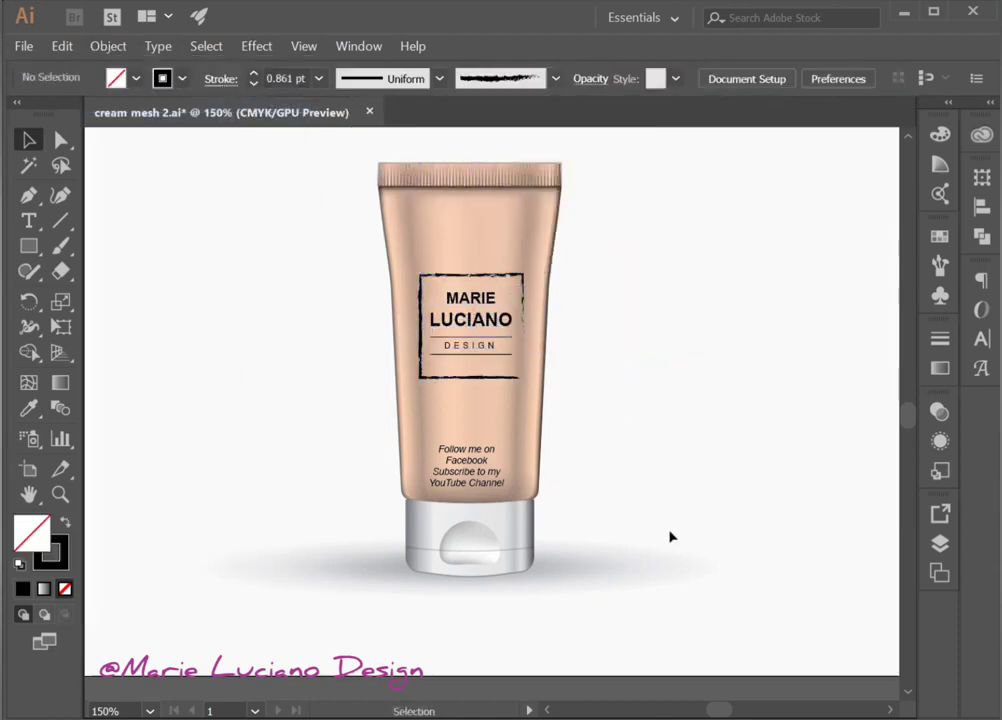
click(390, 419)
Step: Move the Adobe Illustrator Tutorial text into the logo frame under DESIGN
key(t)
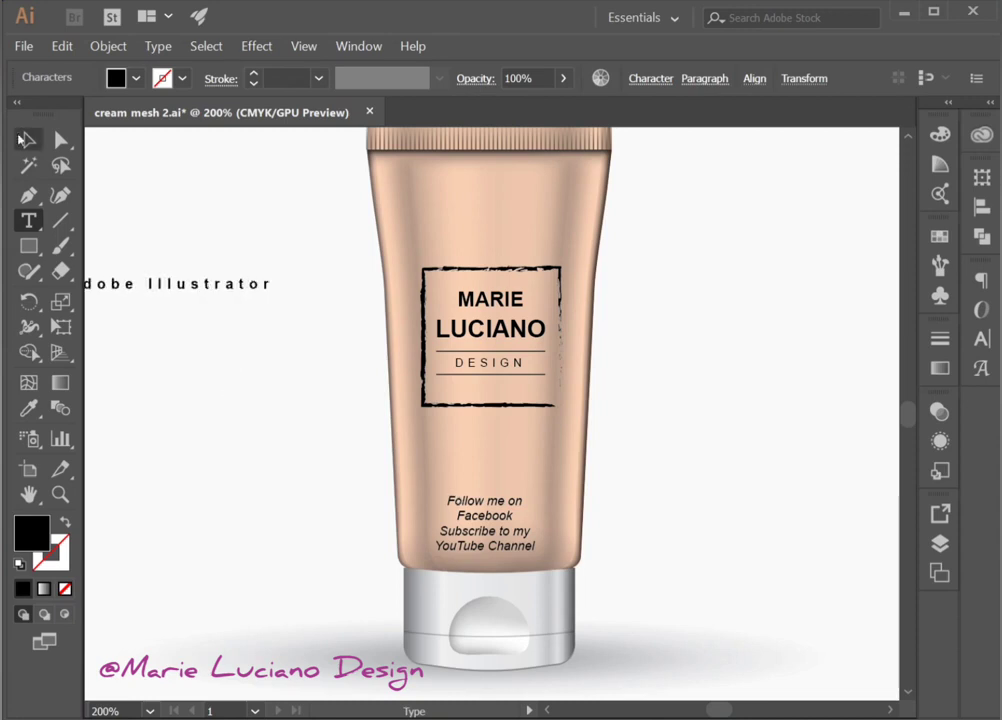
click(25, 140)
drag(170, 283, 590, 398)
key(t)
drag(468, 393, 590, 398)
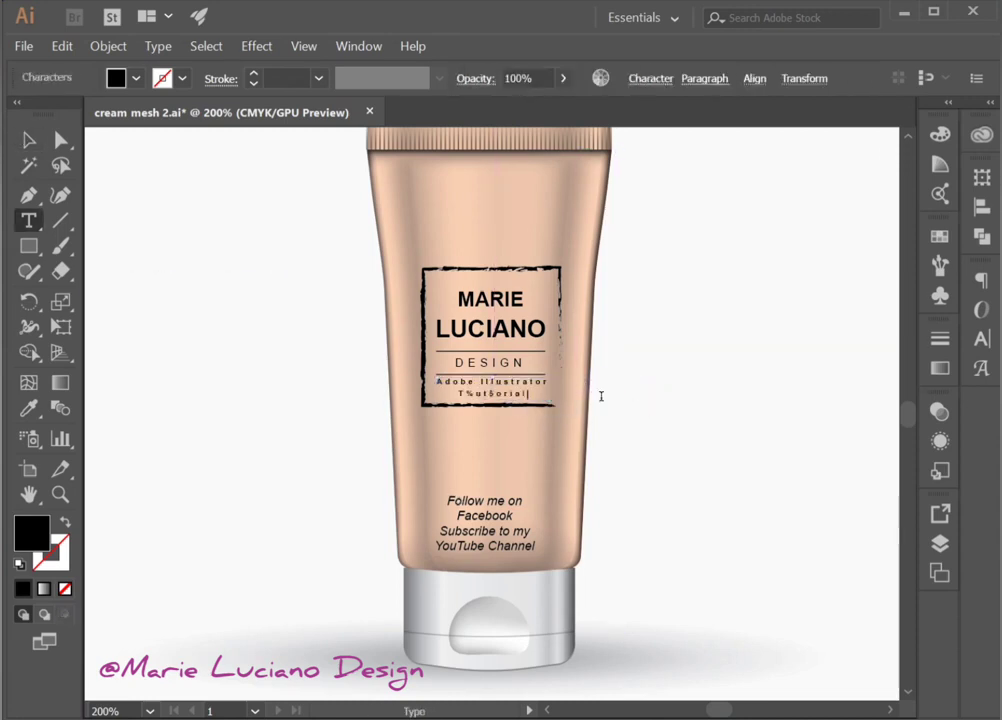
key(Escape)
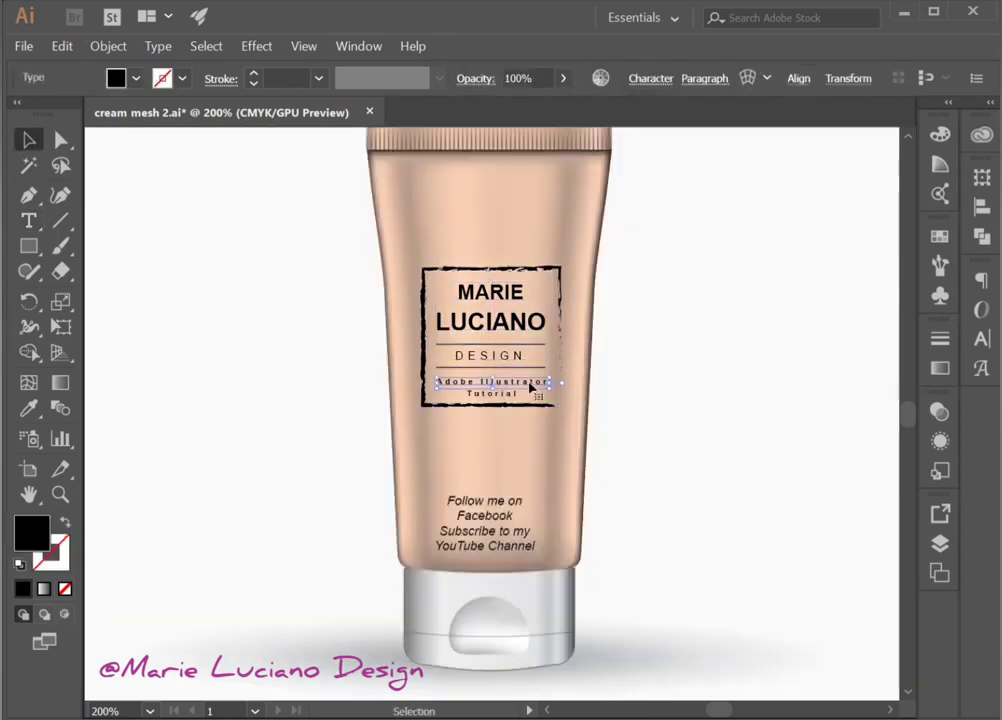
double_click(541, 411)
double_click(658, 478)
key(ctrl+minus)
Step: Give the Follow me text 14 pt leading and restyle the YouTube Channel words
click(459, 430)
click(981, 338)
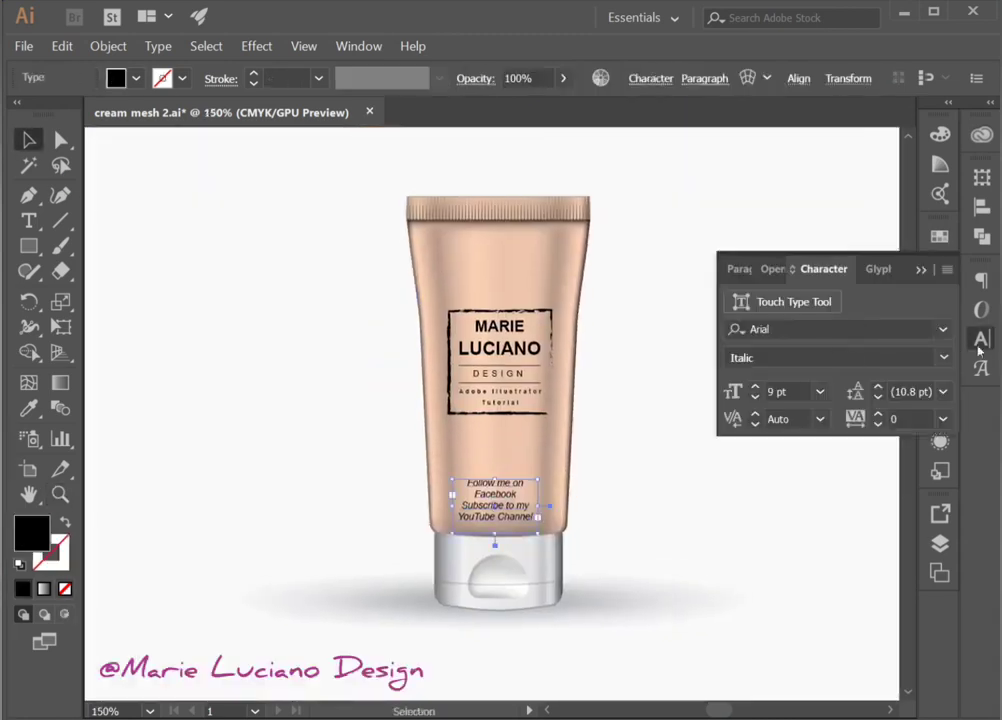
click(900, 391)
text(14)
key(Return)
double_click(495, 517)
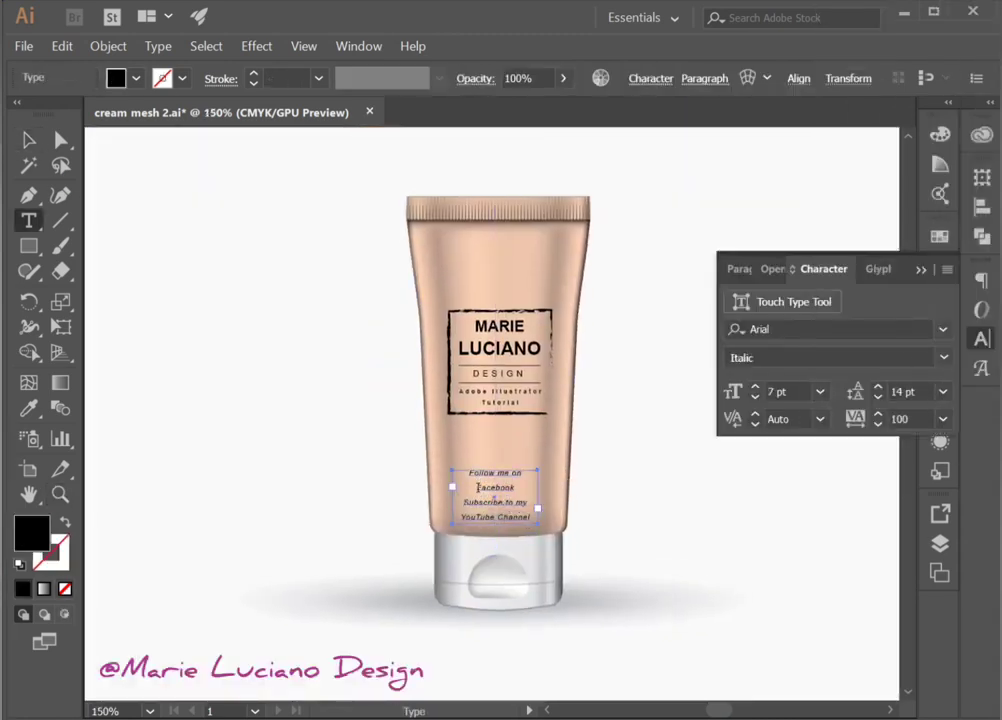
click(943, 357)
key(Escape)
click(564, 383)
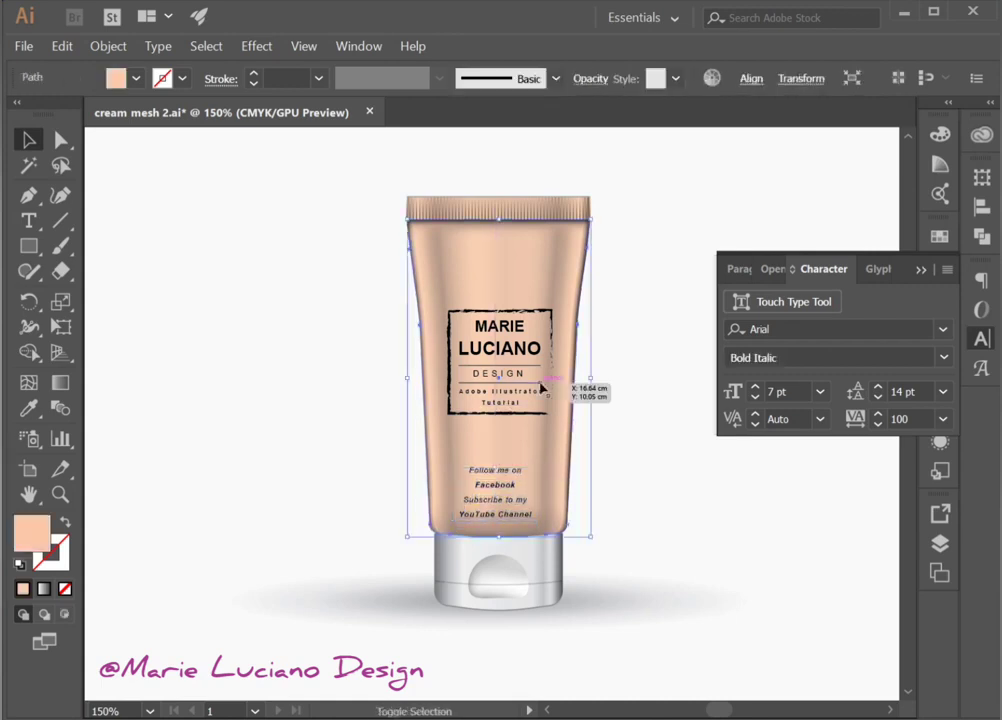
double_click(498, 376)
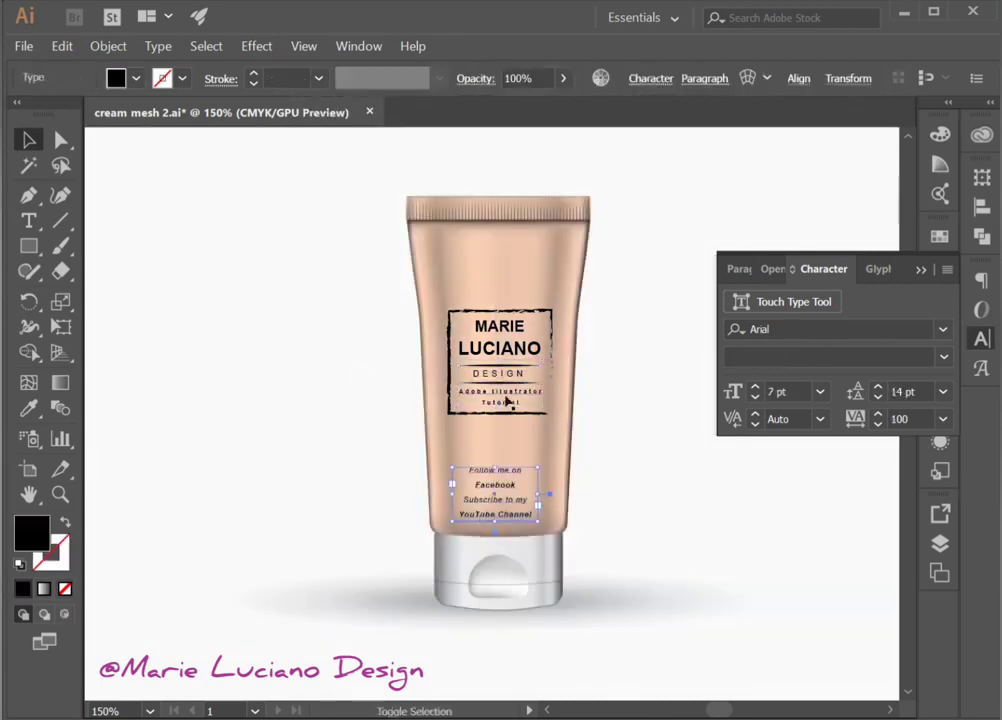
click(919, 272)
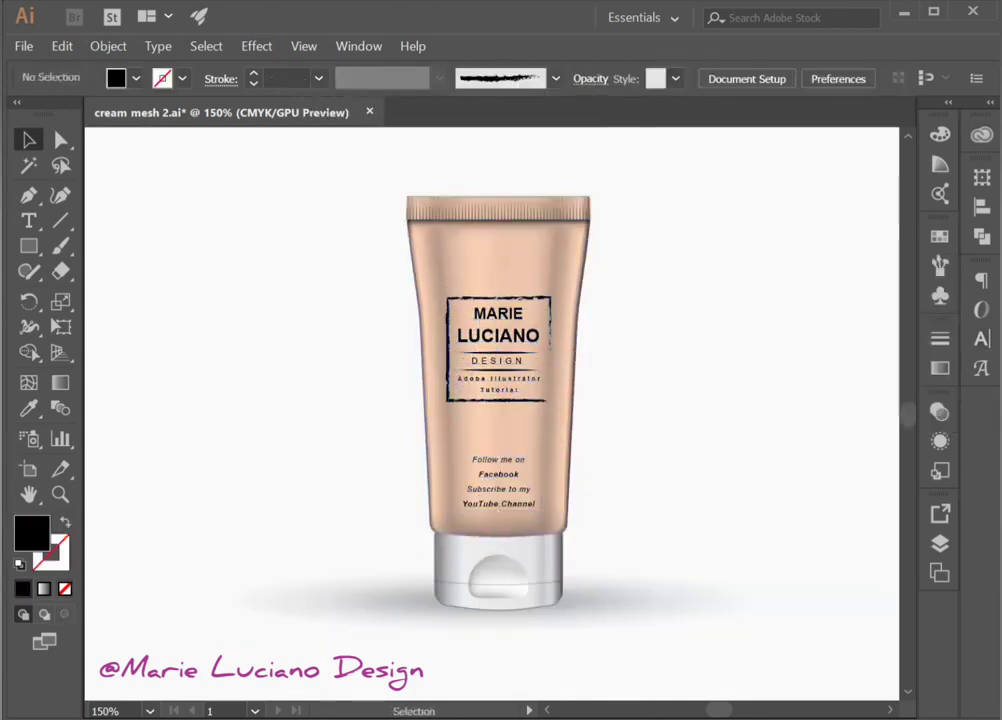
Step: Duplicate the tube to its right and to its left
key(ctrl+minus)
key(ctrl+a)
drag(529, 420, 631, 420)
right_click(631, 420)
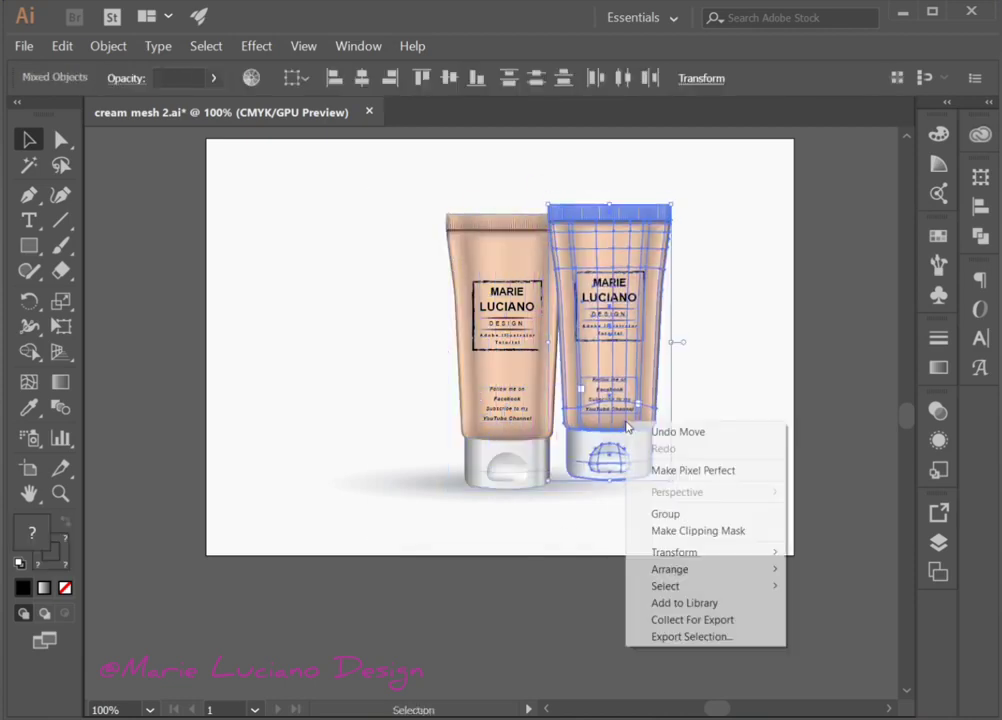
click(592, 232)
drag(592, 232, 397, 231)
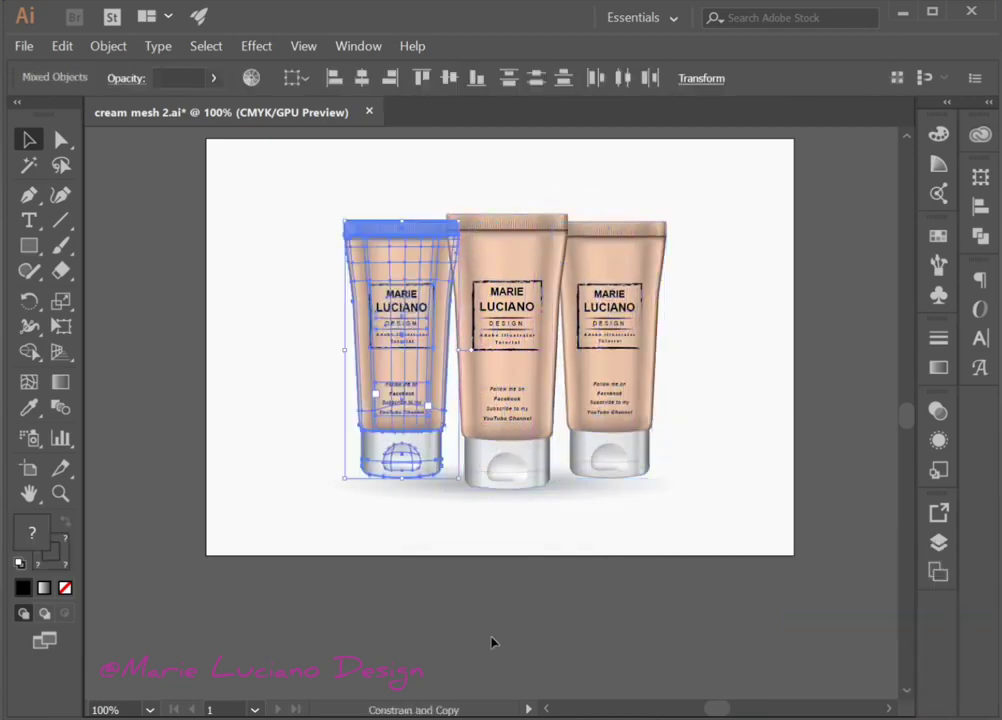
Step: Recolour the left tube green and the right tube light blue
double_click(32, 532)
key(Return)
click(608, 300)
double_click(32, 532)
text(a7f9ed)
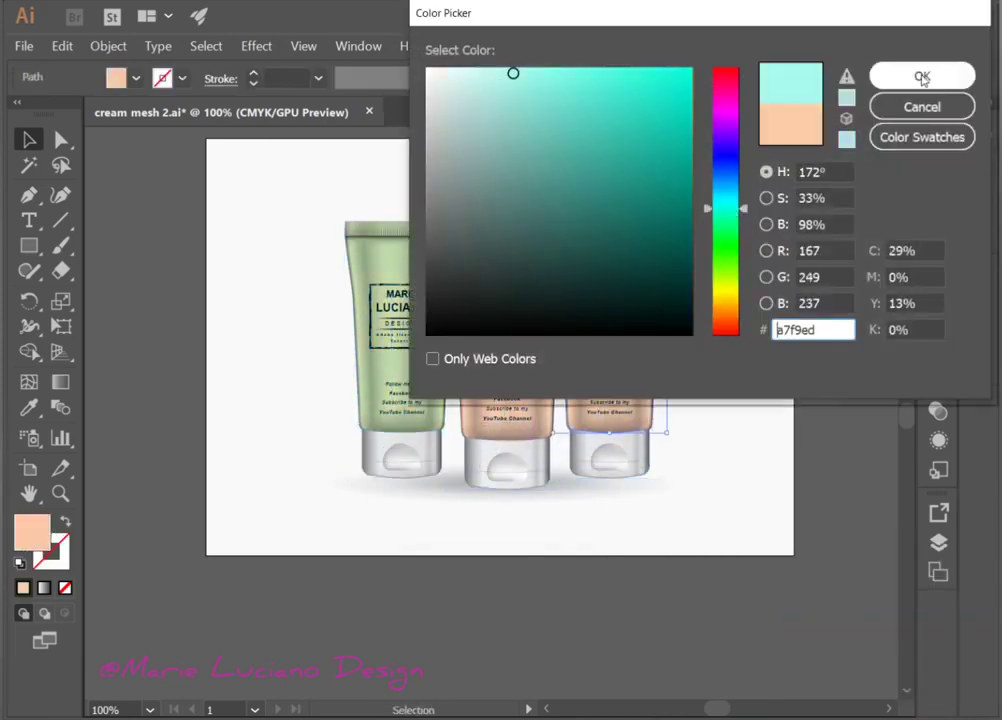
key(Return)
key(z)
key(ctrl+plus)
key(v)
Step: Create a flat ellipse shadow behind the left tube with Gaussian Blur, Multiply and low opacity
drag(237, 578, 430, 581)
key(v)
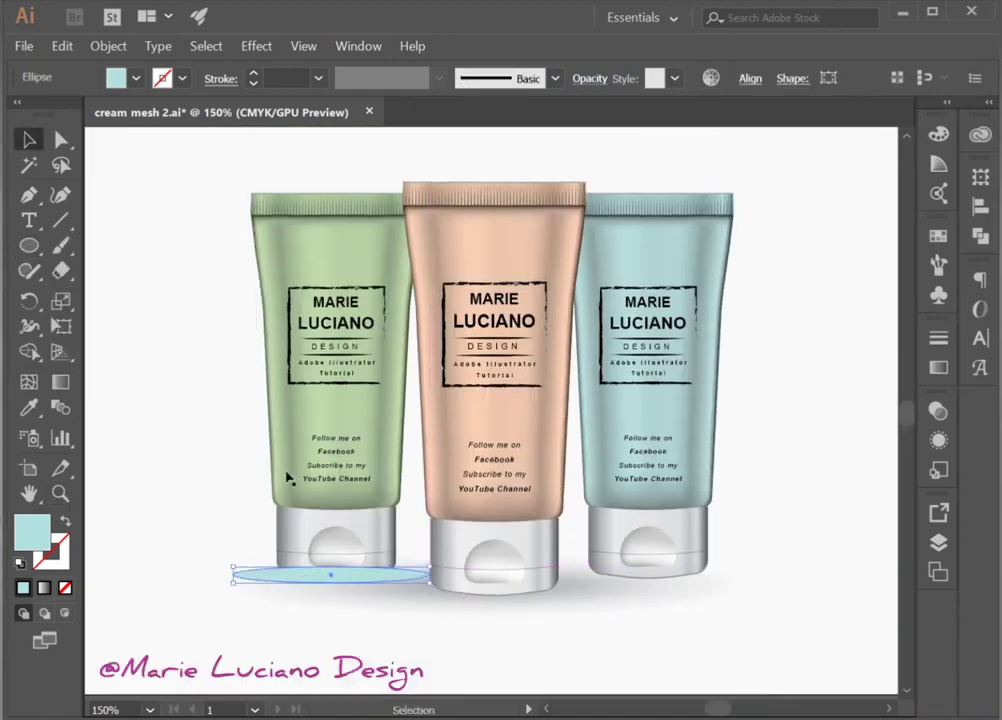
right_click(300, 577)
click(610, 549)
click(63, 524)
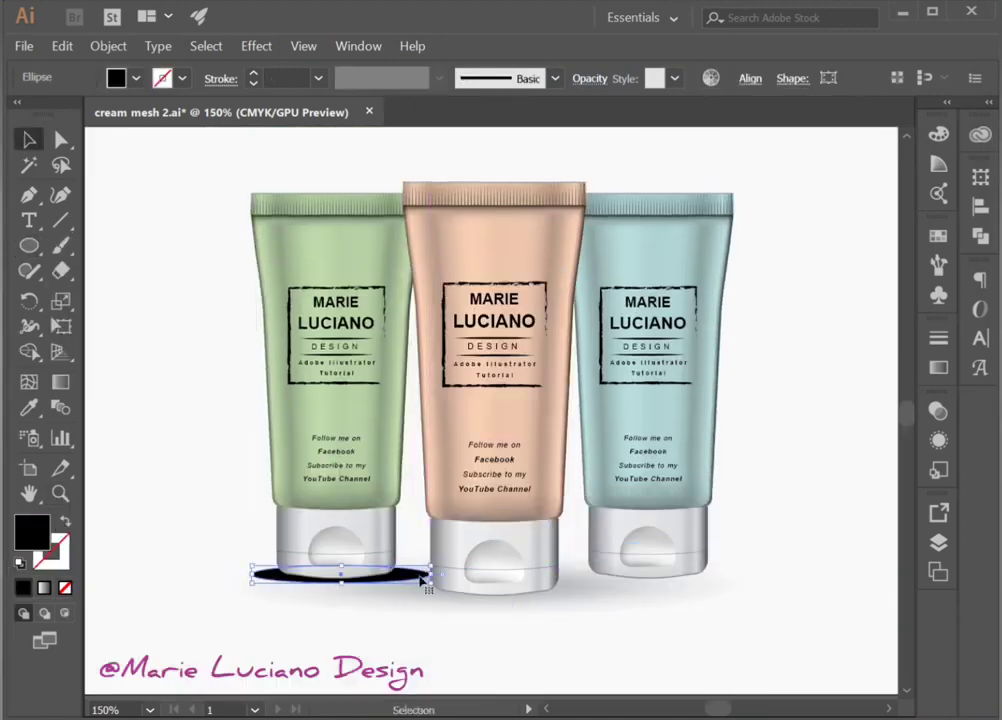
click(256, 46)
click(300, 88)
click(707, 402)
click(938, 410)
click(720, 432)
click(720, 80)
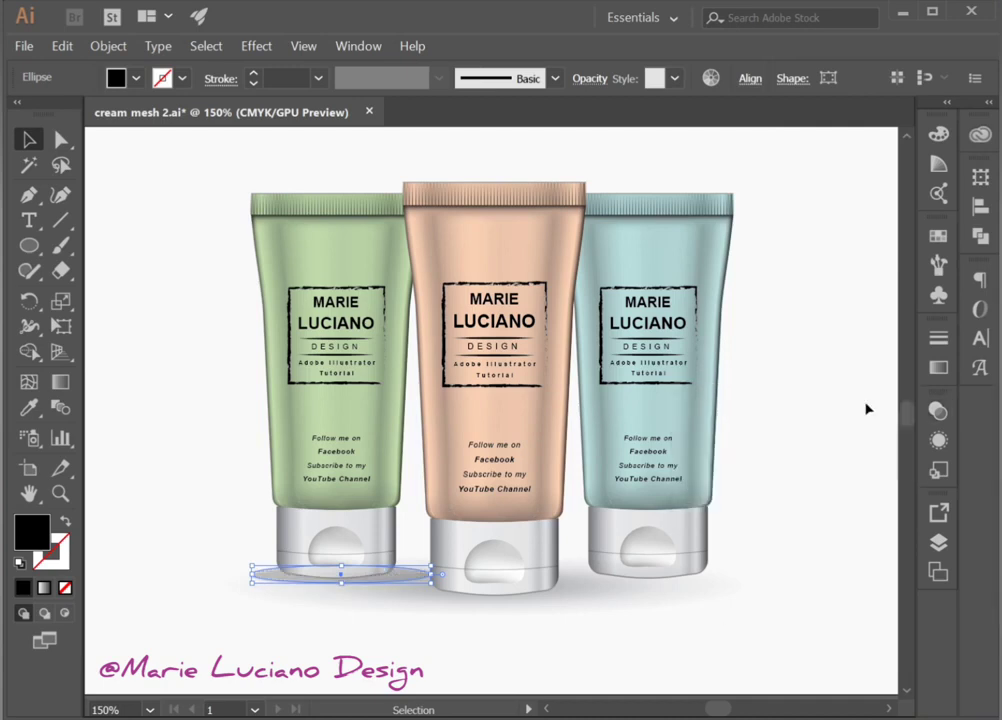
Step: Copy the shadow under the other tubes, widen the middle one, and adjust all shadows' transparency
drag(400, 572, 697, 562)
click(490, 585)
drag(586, 580, 578, 597)
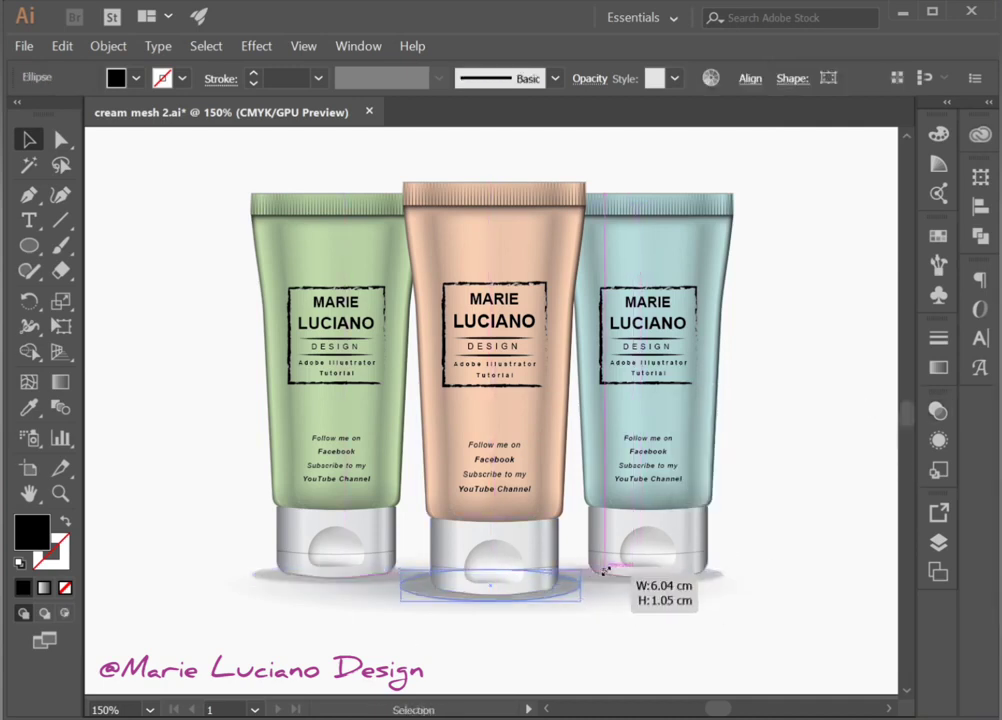
click(660, 668)
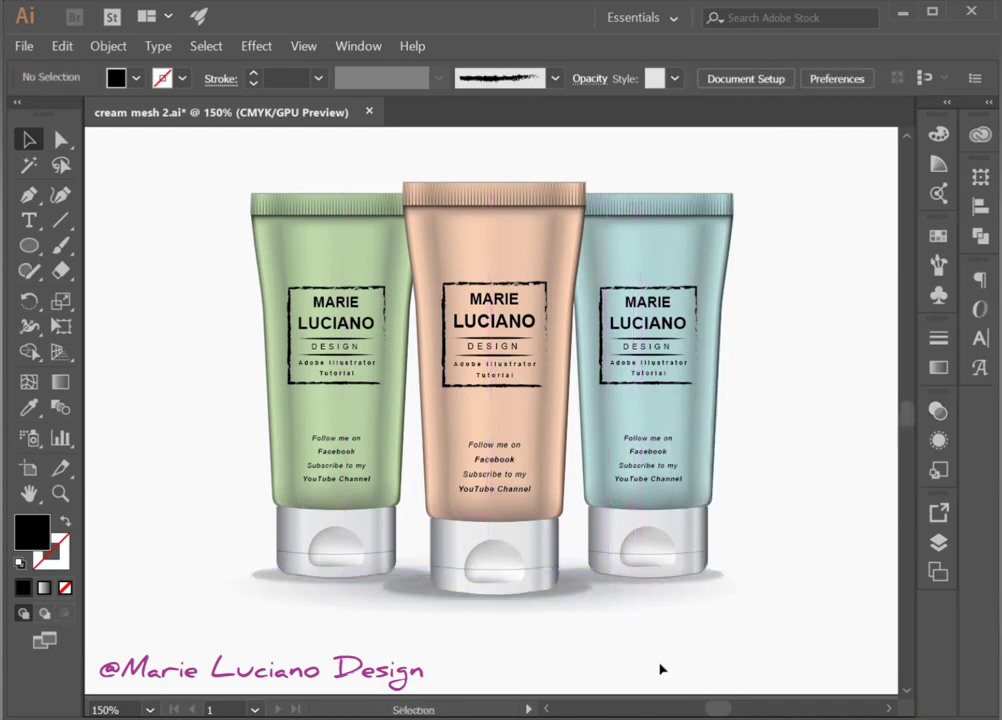
click(570, 604)
click(938, 410)
click(859, 516)
drag(760, 610, 711, 510)
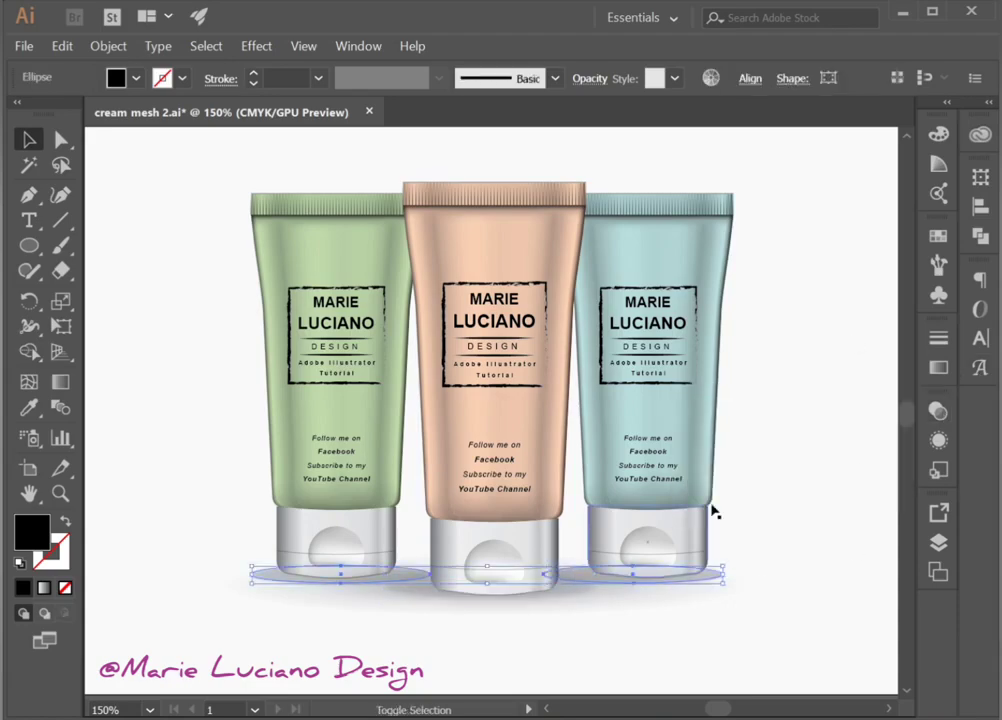
click(938, 410)
click(880, 402)
click(799, 420)
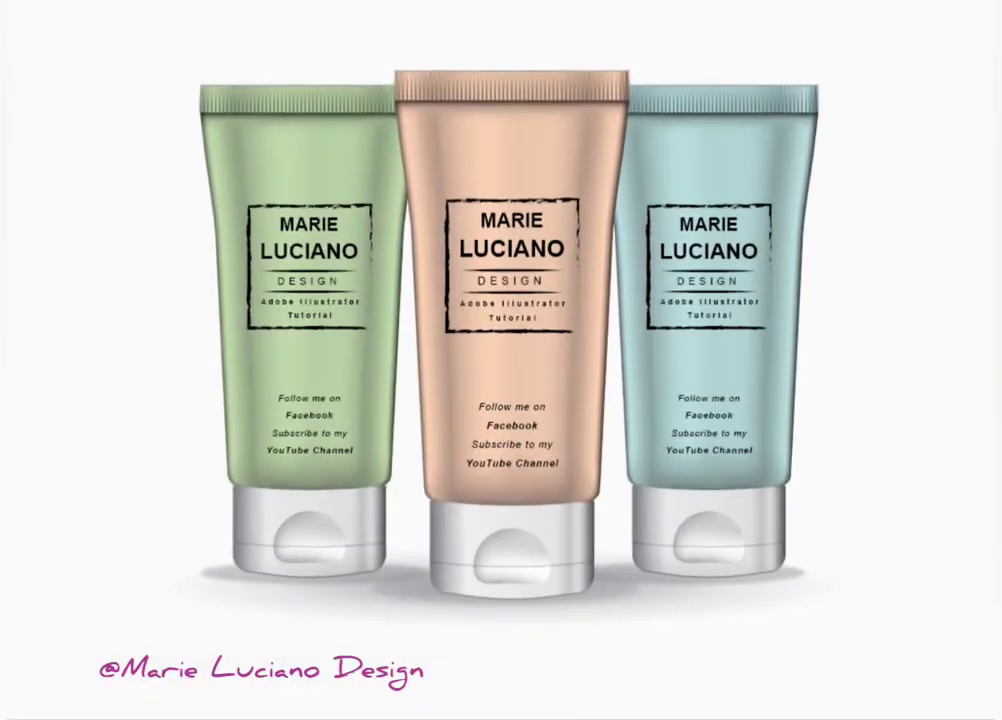